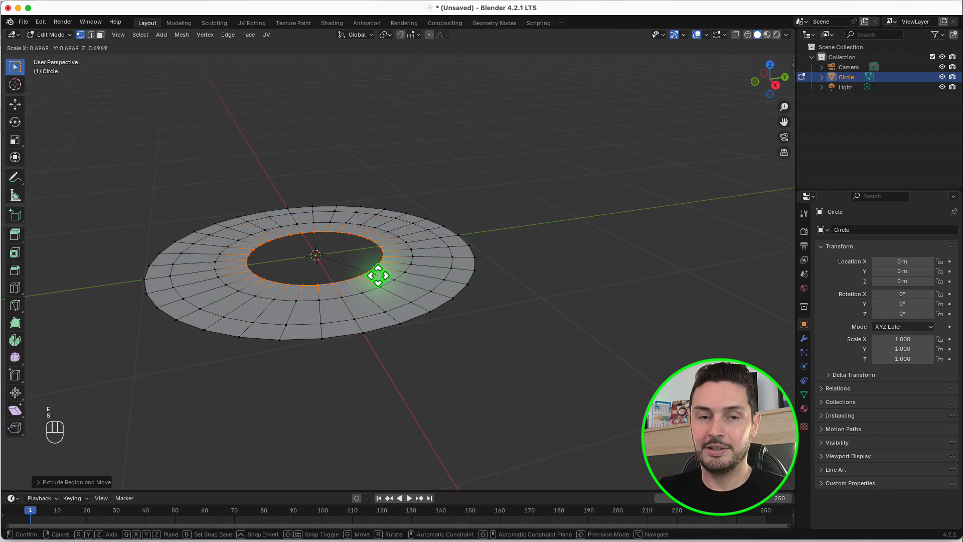
Scale the extruded inner ring of the circle to 0 so its vertices collapse at the disc's centre.
key(KP_0)
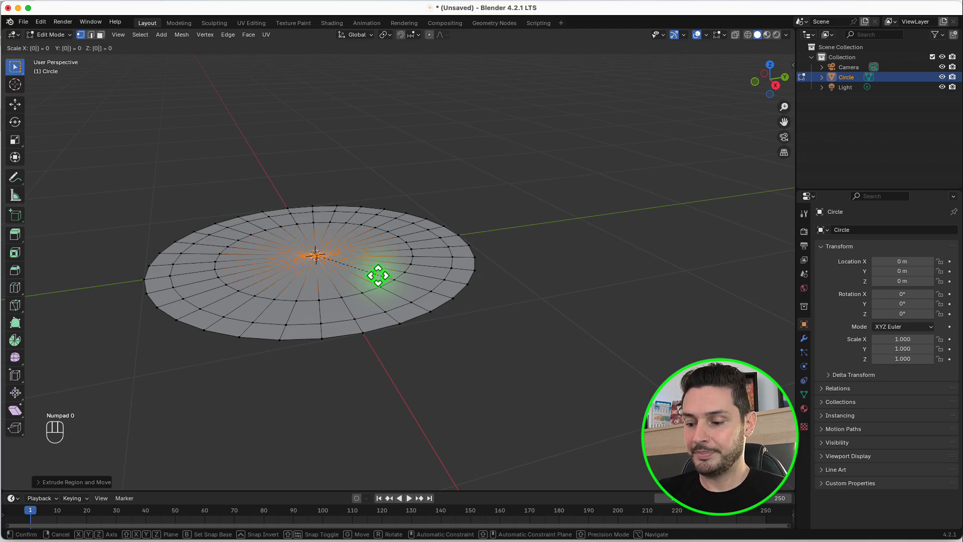
key(Return)
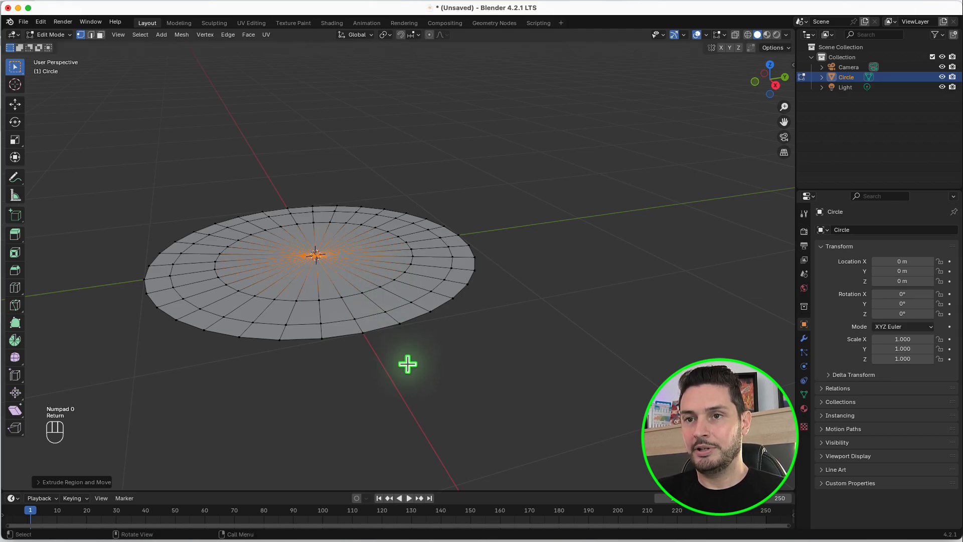
middle_drag(407, 364, 396, 361)
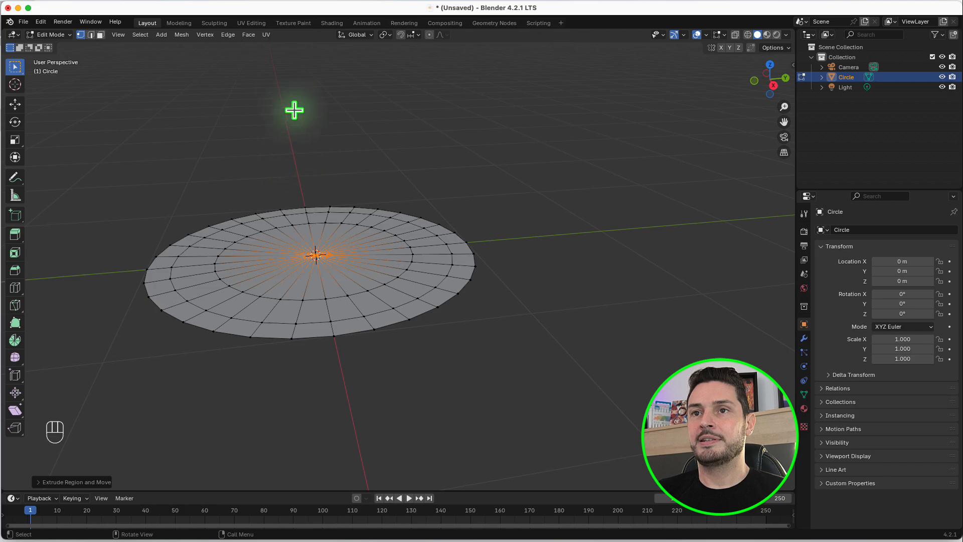
In the UV Editing workspace, unwrap all the disc's faces with Lightmap Pack at its default settings.
click(251, 23)
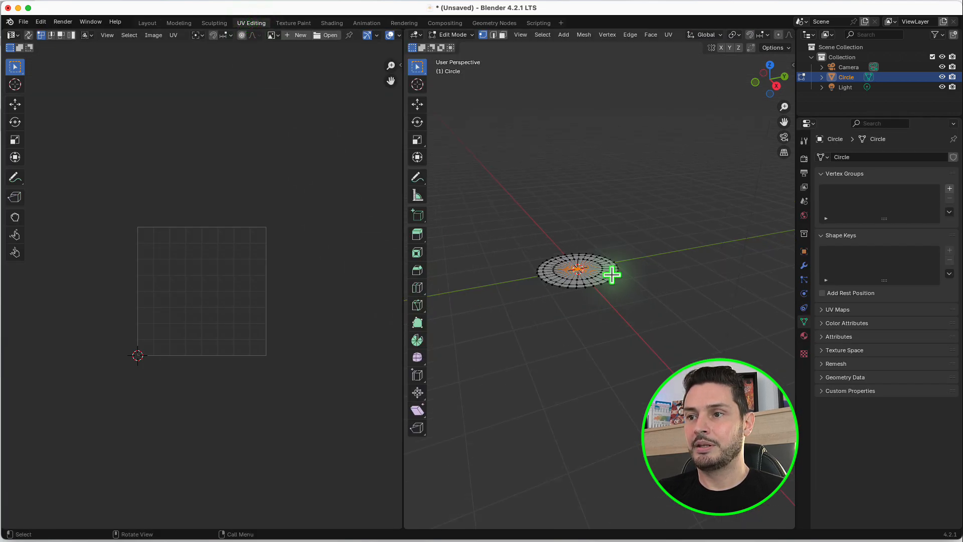
scroll(605, 276, up, 3)
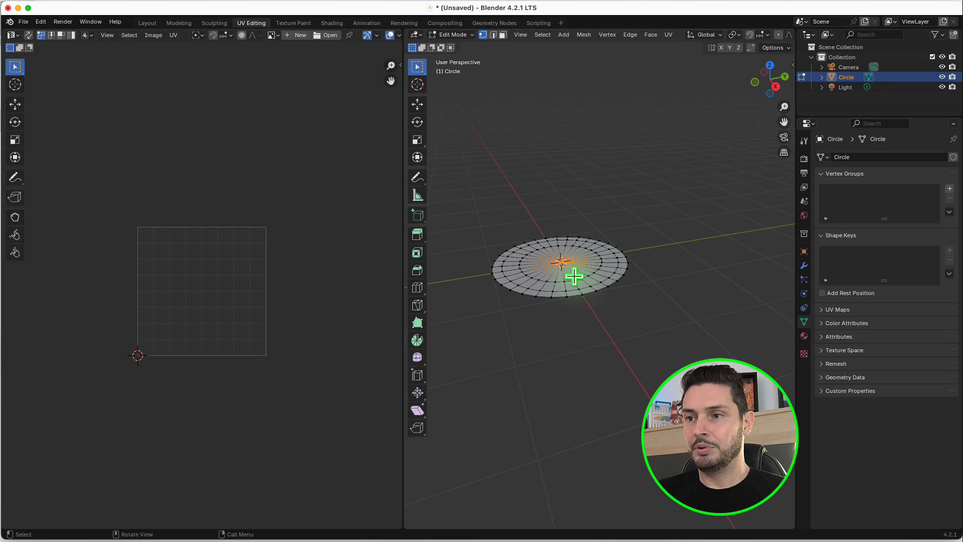
key(a)
scroll(556, 267, up, 2)
scroll(557, 267, up, 1)
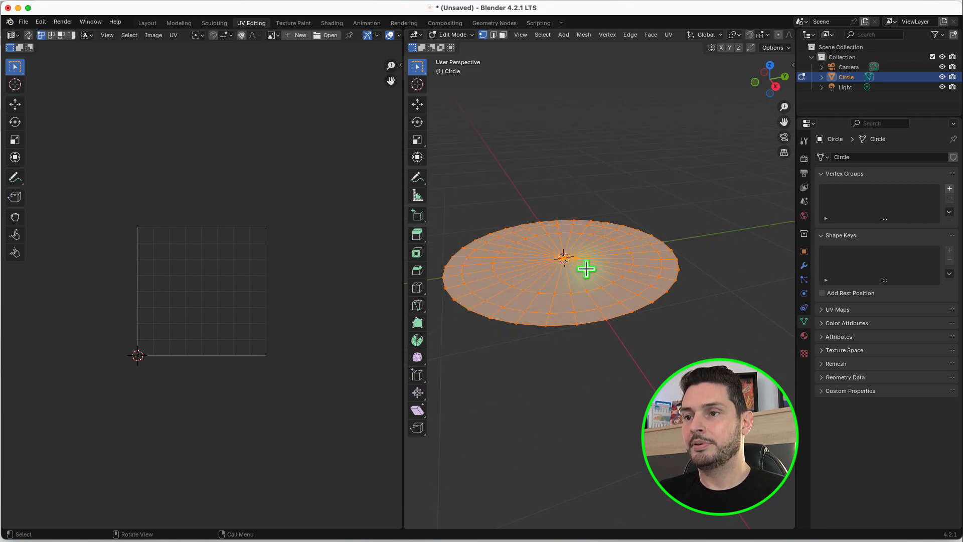
key(u)
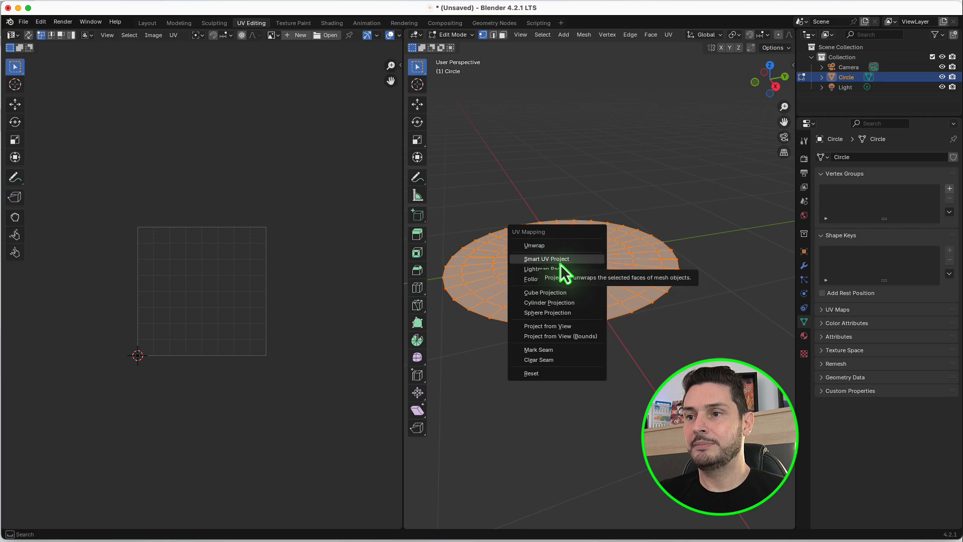
click(546, 271)
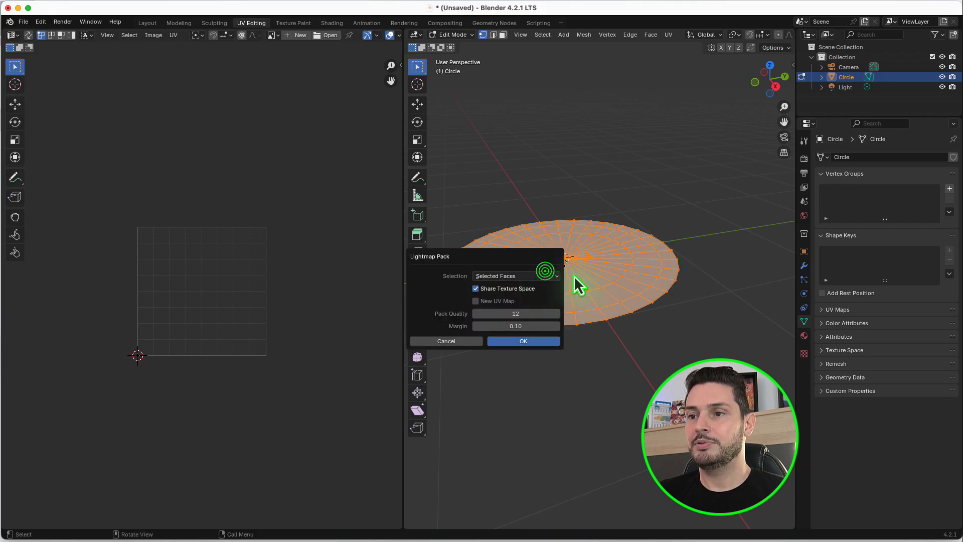
click(528, 342)
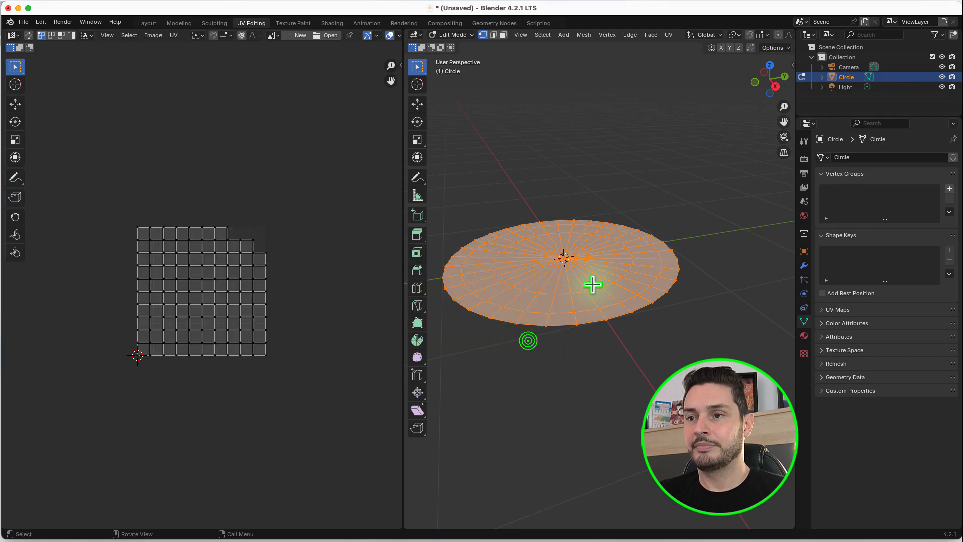
scroll(592, 283, up, 2)
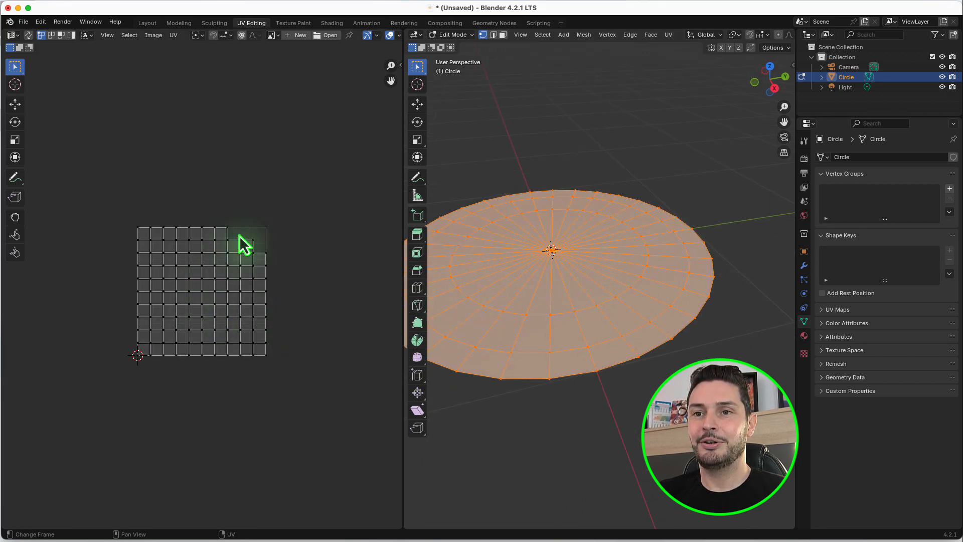
Select all UV faces in face selection mode and unwrap them into a straight strip with Follow Active Quads.
scroll(220, 262, up, 1)
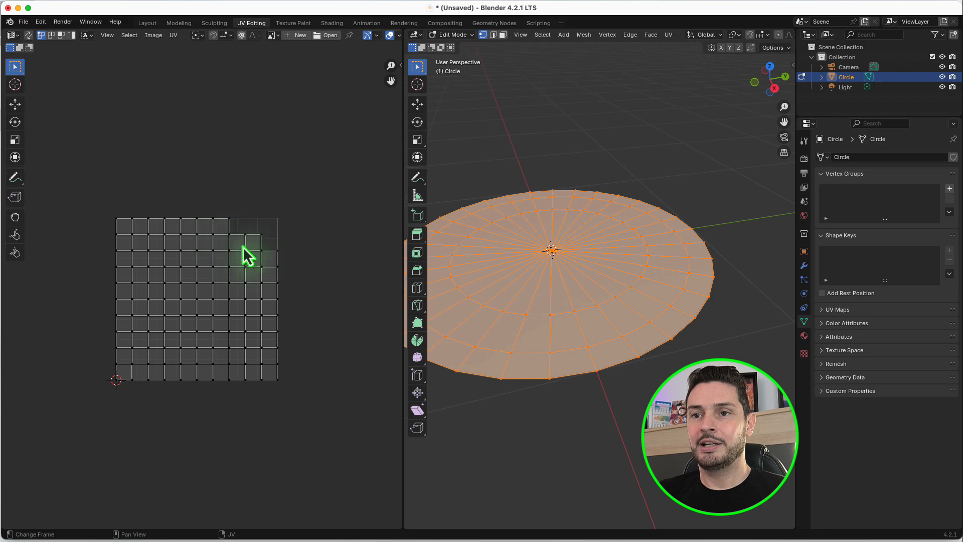
click(60, 35)
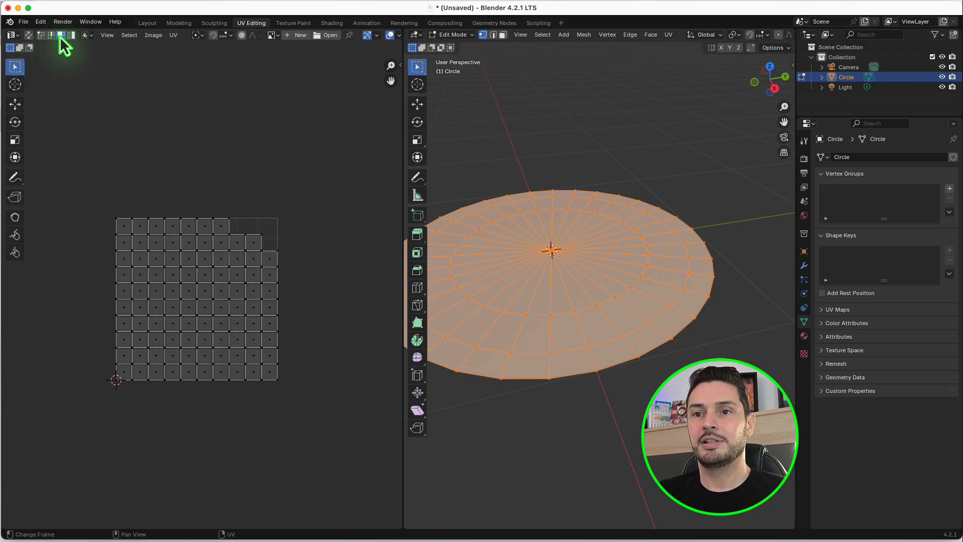
scroll(202, 221, up, 1)
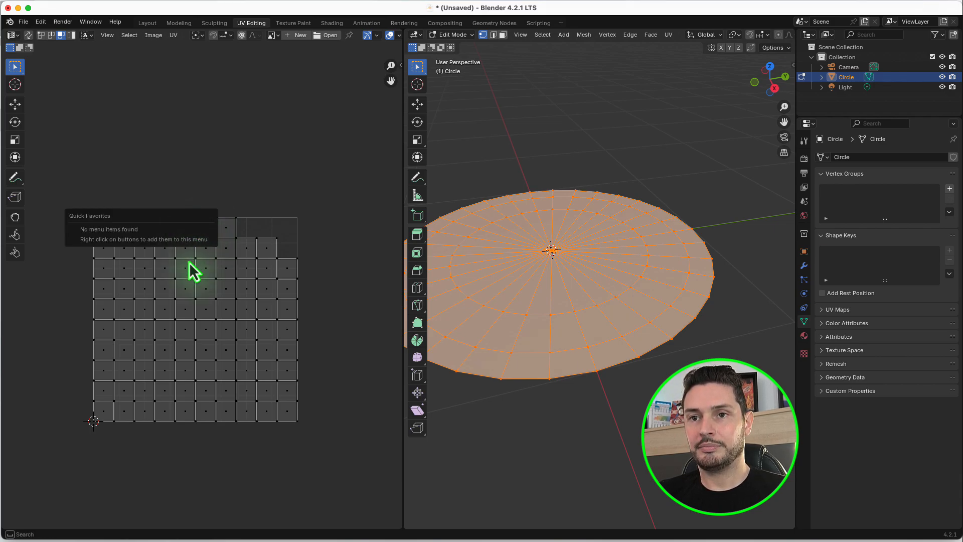
key(a)
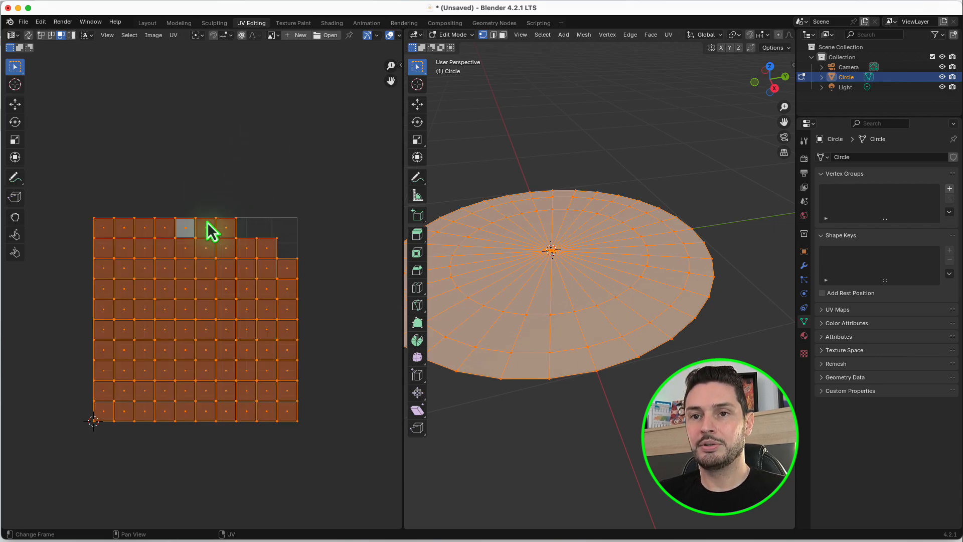
scroll(189, 245, up, 3)
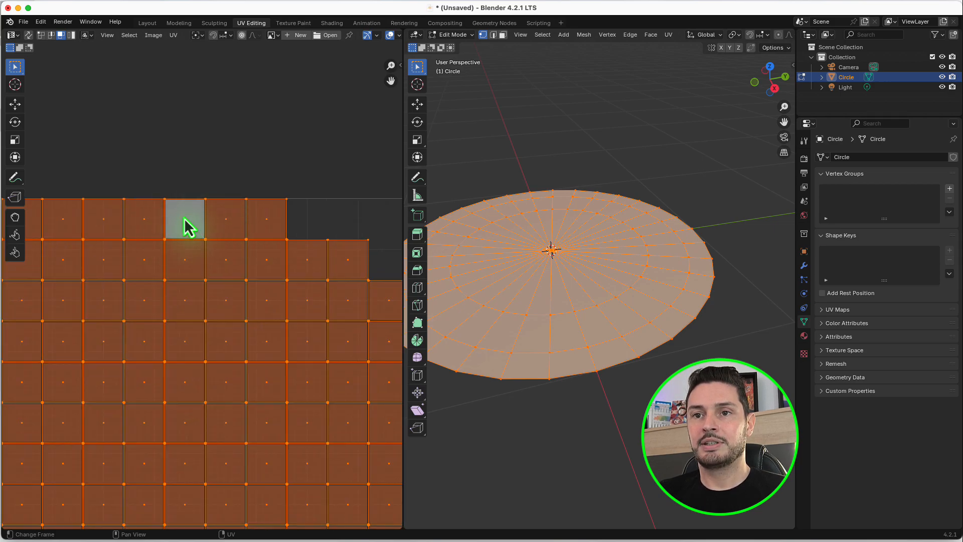
scroll(211, 223, down, 3)
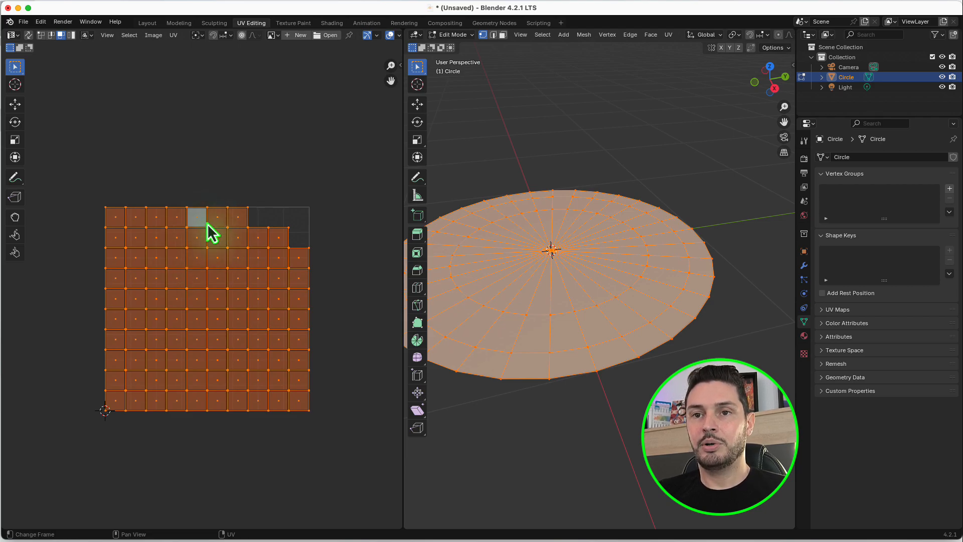
key(u)
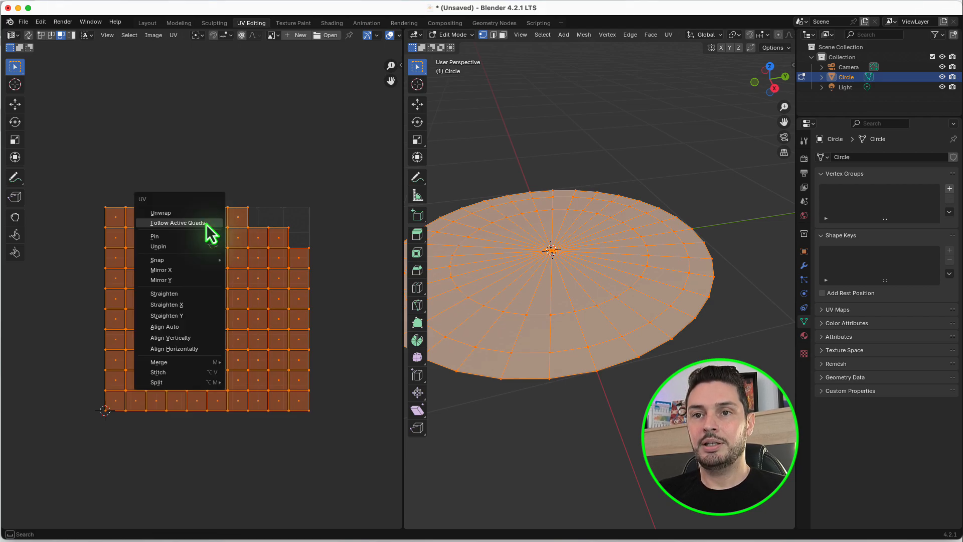
click(173, 224)
scroll(225, 278, down, 4)
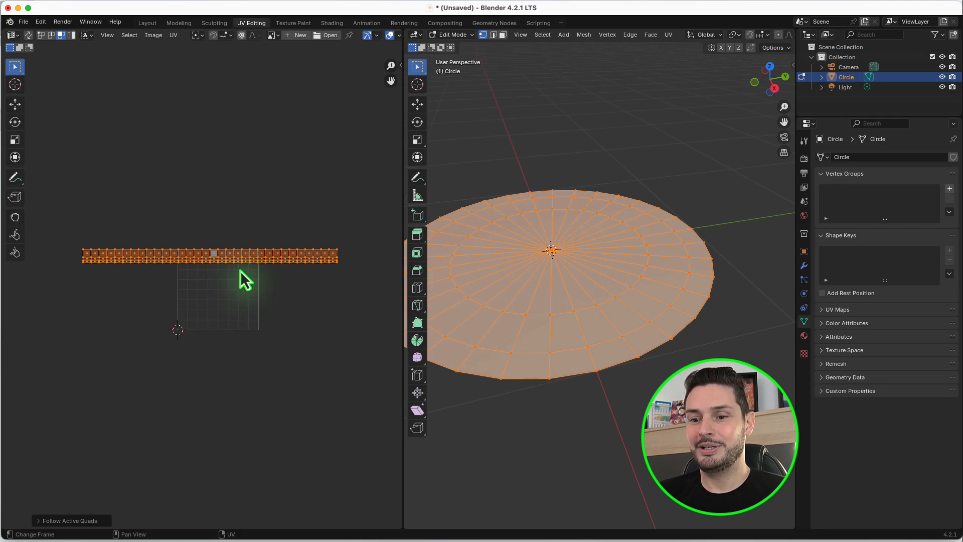
Move the UV strip down to the lower part of the UV square.
scroll(242, 264, up, 1)
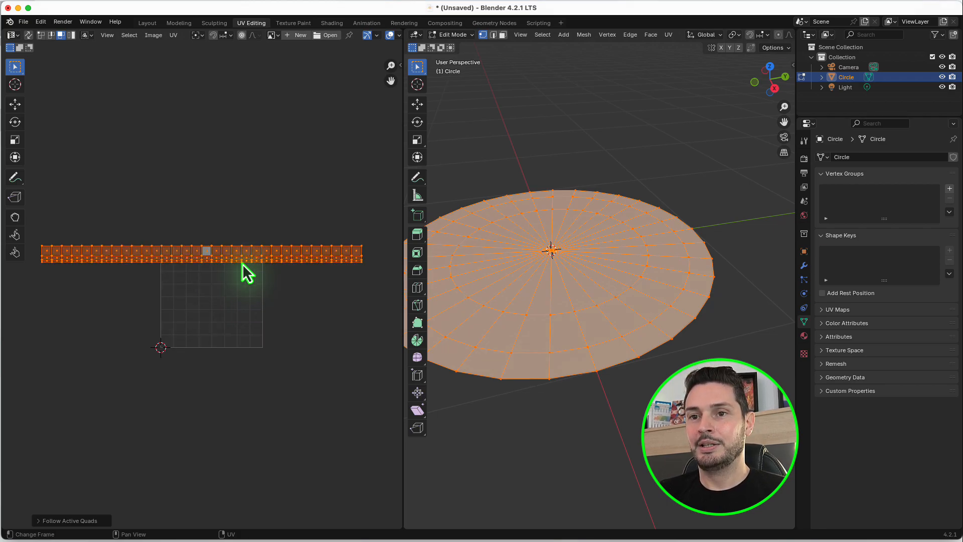
key(g)
click(246, 332)
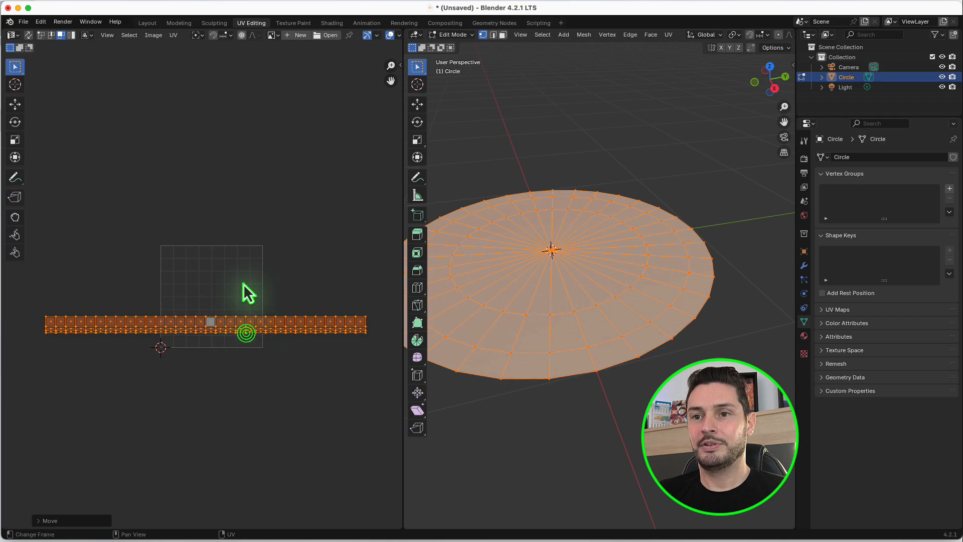
scroll(251, 289, up, 5)
scroll(262, 283, down, 5)
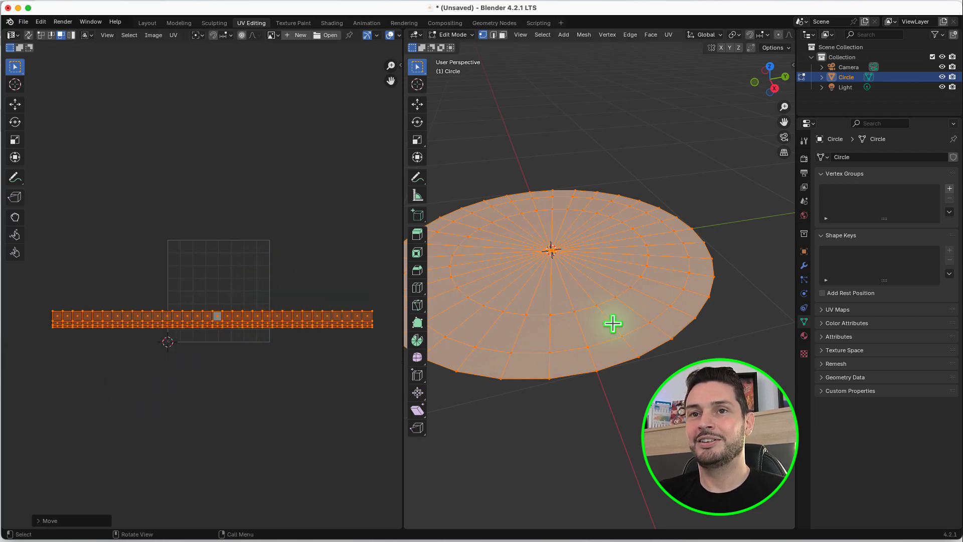
Create a new blank black image named impact, 1024 × 1024 px with alpha, for the UV layout.
middle_drag(671, 248, 609, 275)
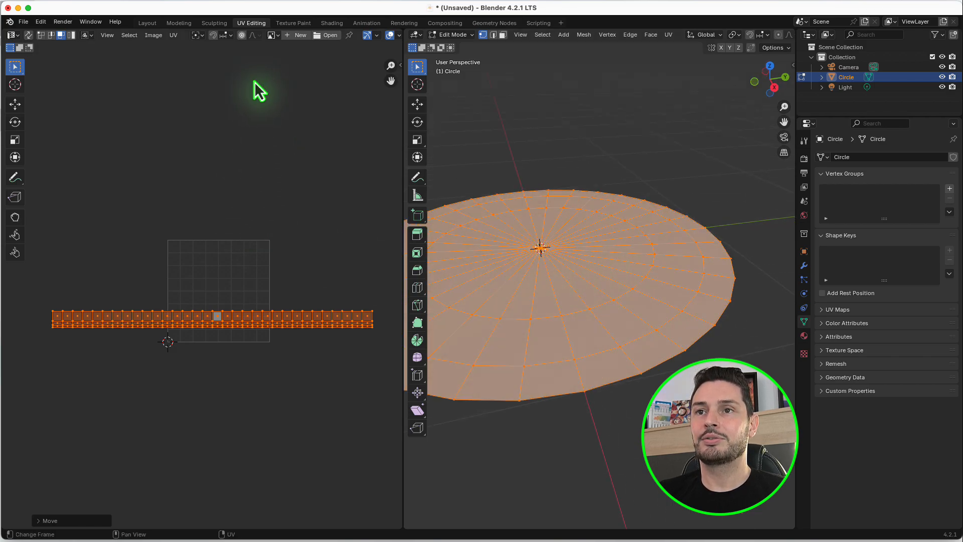
click(299, 36)
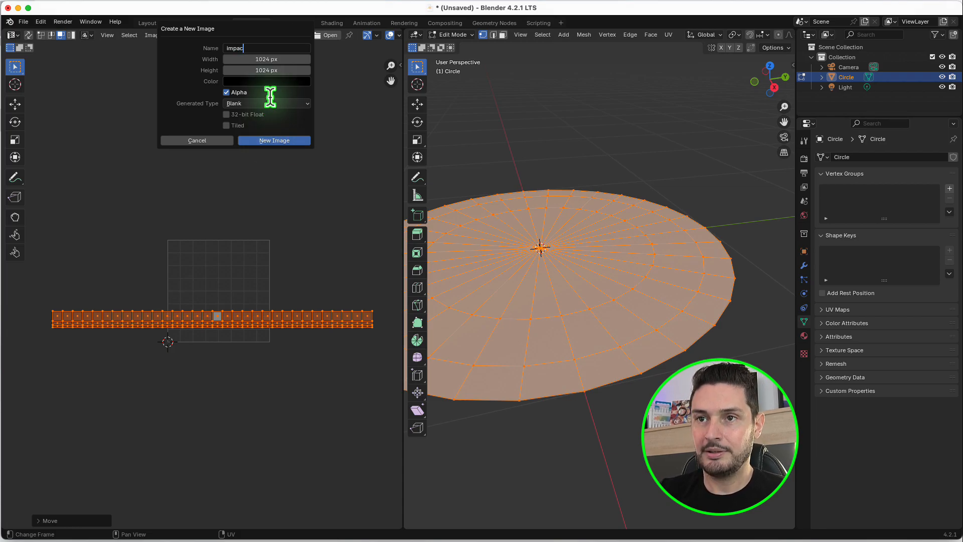
click(278, 140)
scroll(273, 257, down, 3)
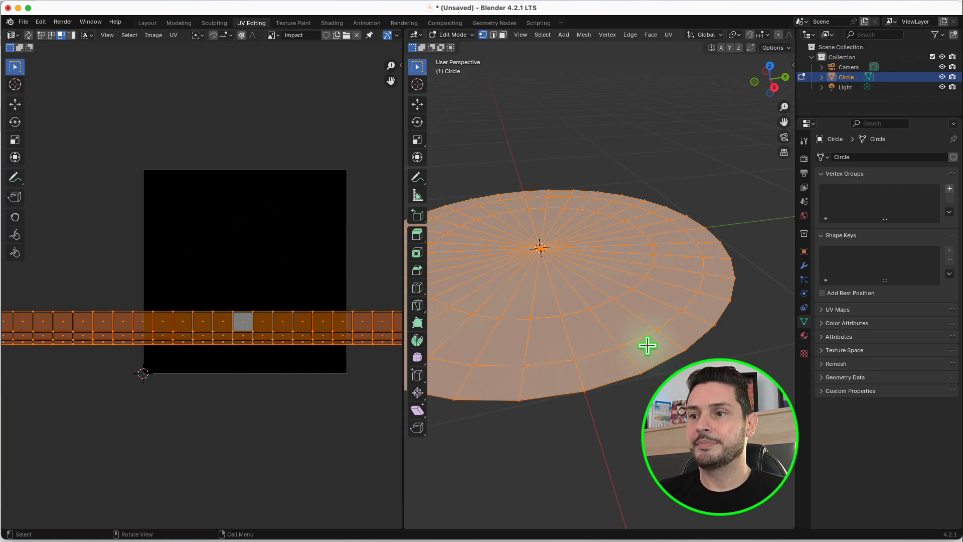
middle_drag(645, 344, 626, 307)
scroll(658, 299, down, 2)
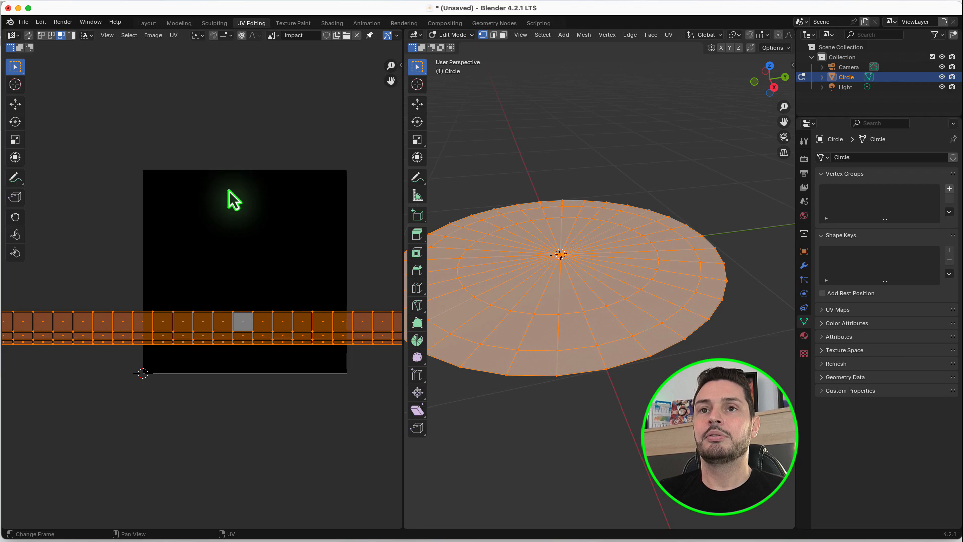
Turn the enlarged timeline area of the Layout workspace into a Shader Editor and create a new material for the disc.
click(144, 24)
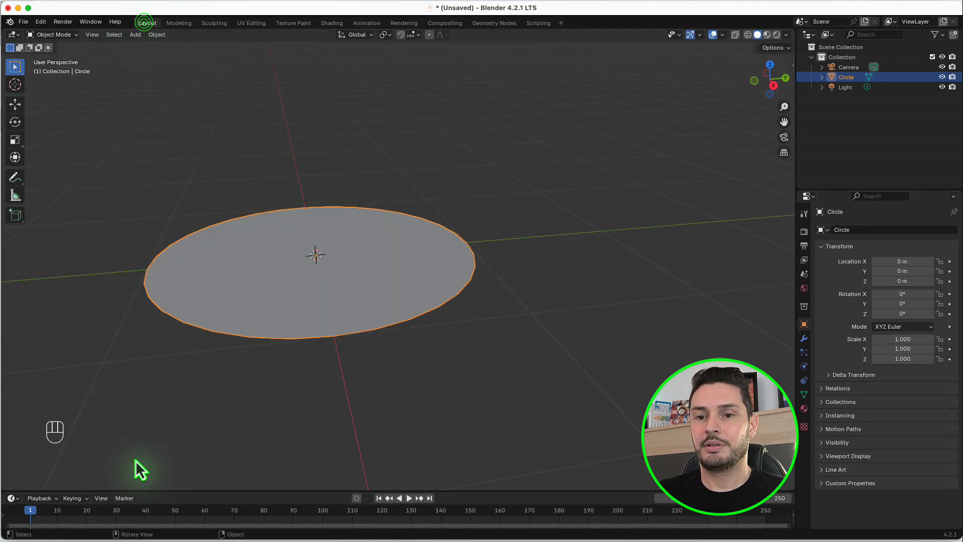
drag(155, 491, 168, 355)
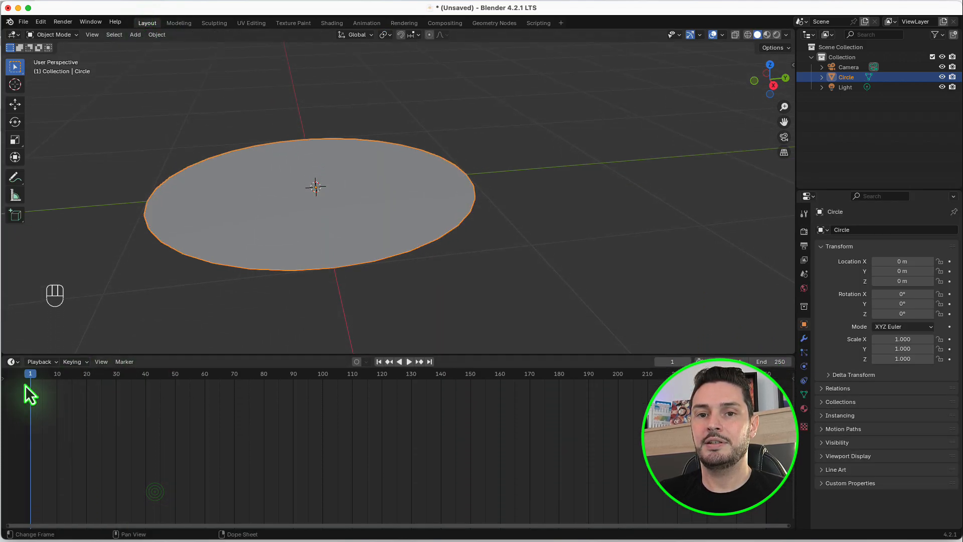
click(12, 362)
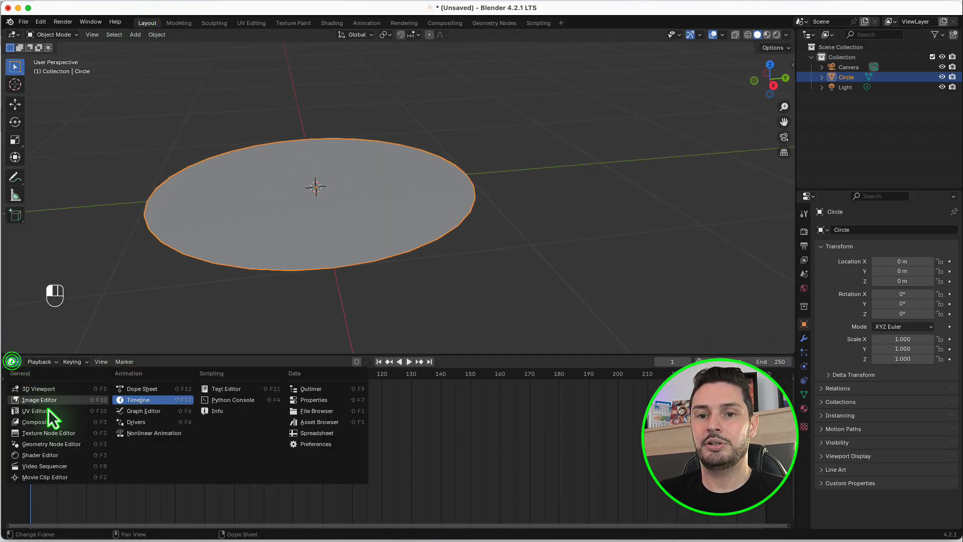
click(53, 457)
click(420, 362)
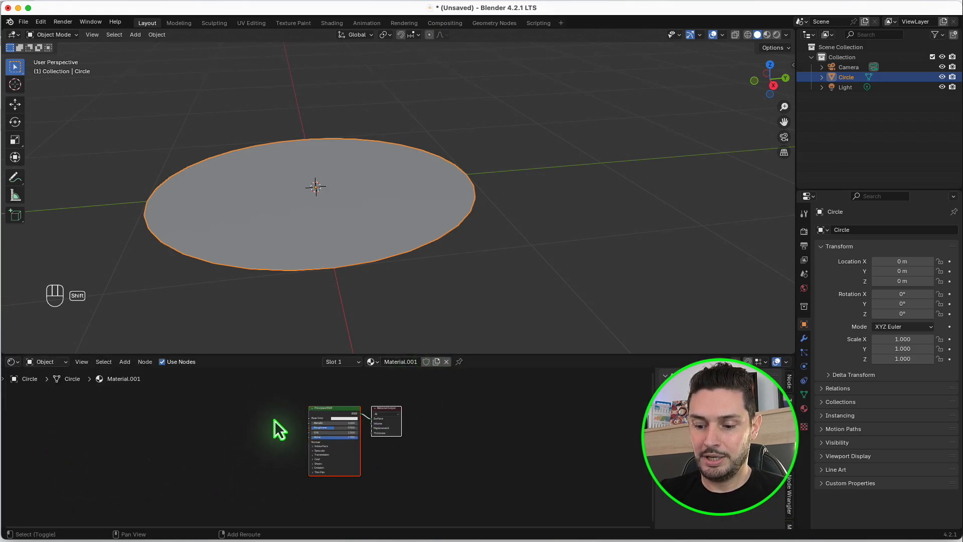
Add an Image Texture node before the Principled BSDF and connect its Color output to Base Color.
key(shift+a)
text(image)
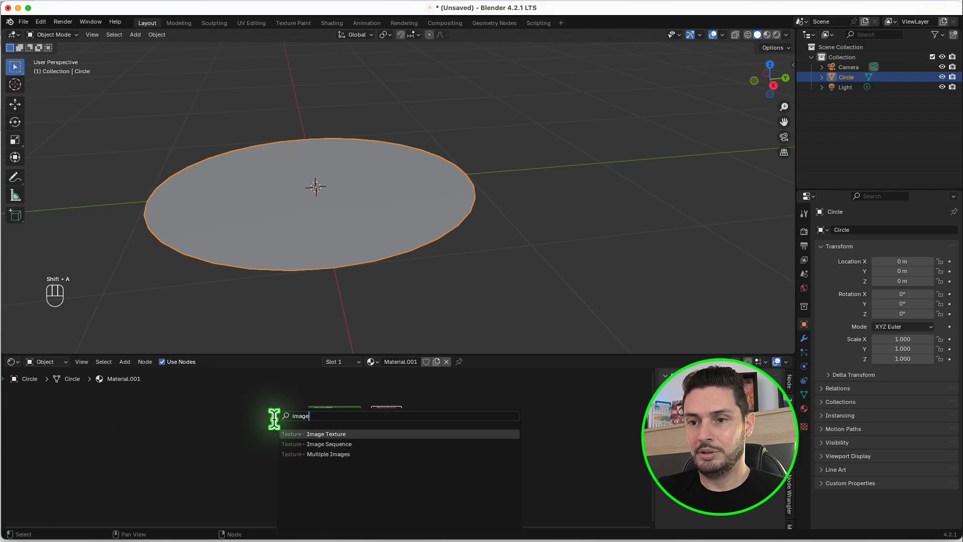
click(344, 434)
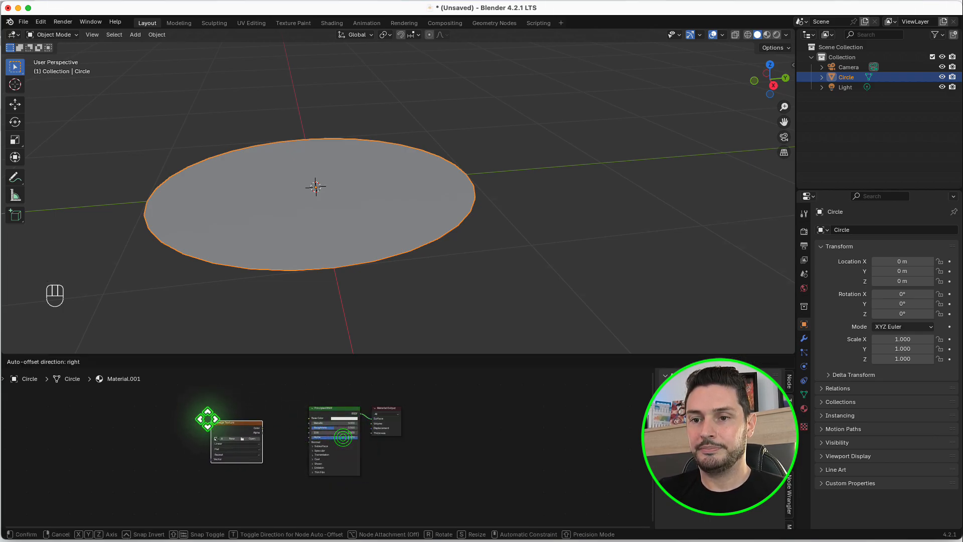
click(208, 417)
scroll(276, 434, up, 3)
drag(250, 422, 324, 410)
Assign the impact image to the Image Texture node.
scroll(171, 446, up, 3)
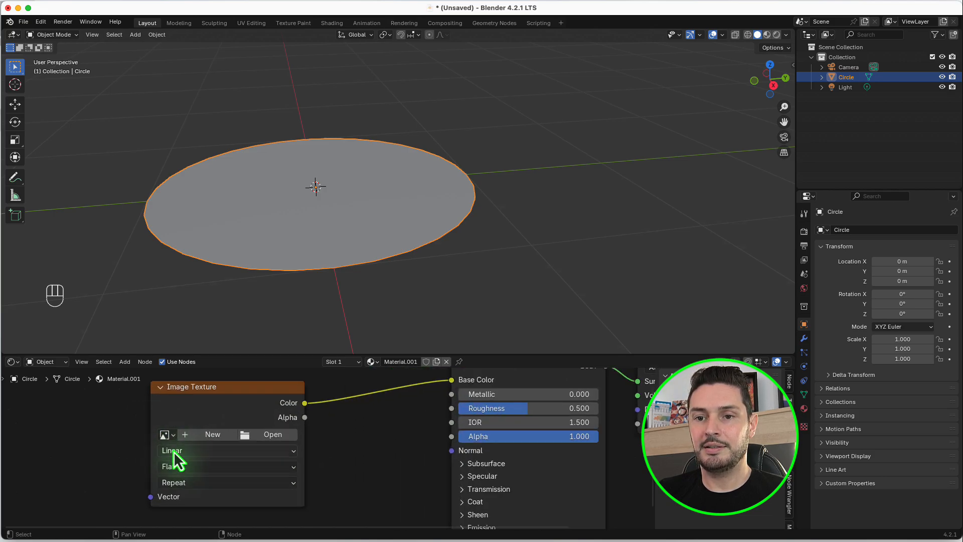
scroll(170, 439, up, 3)
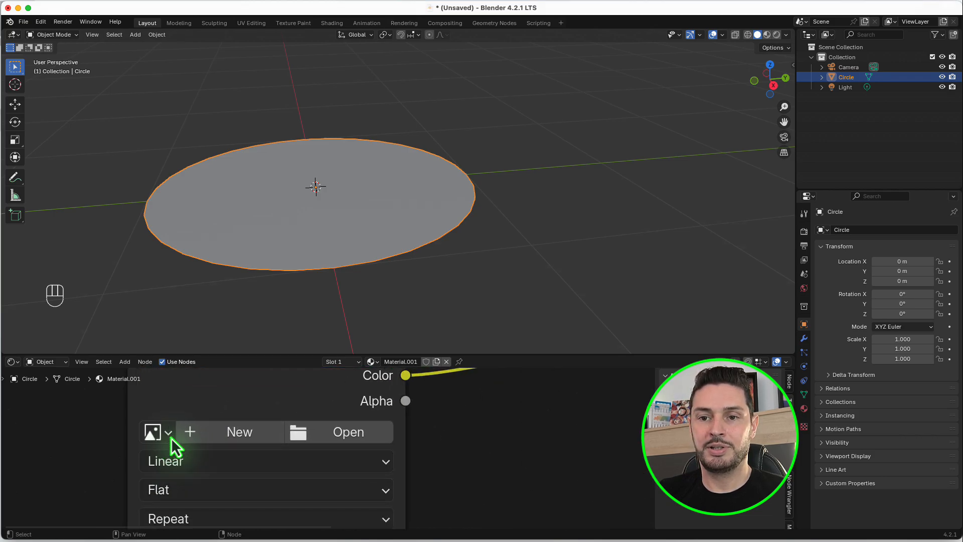
click(162, 434)
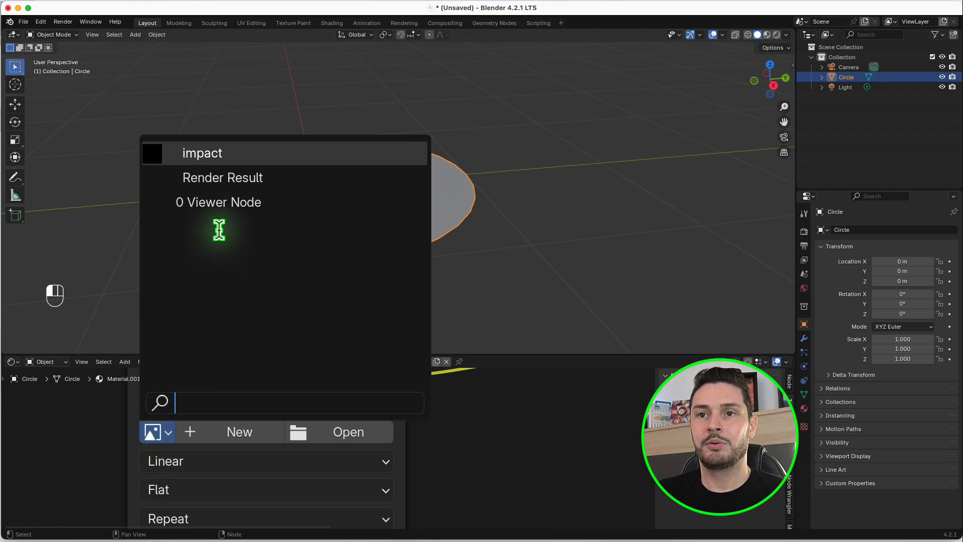
click(218, 159)
scroll(314, 441, down, 6)
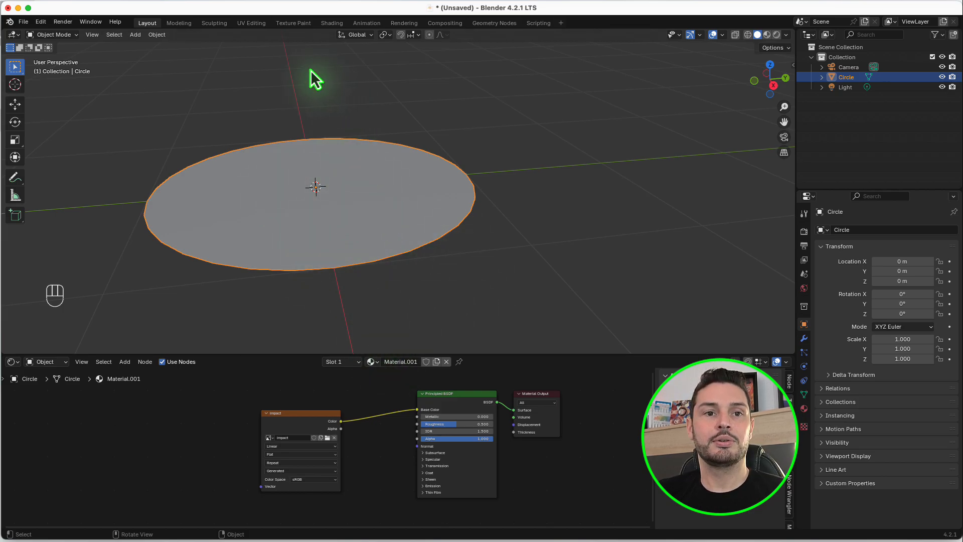
In the Texture Paint workspace, paint scattered short white strokes across the whole impact image with the 50 px TexDraw brush.
click(294, 24)
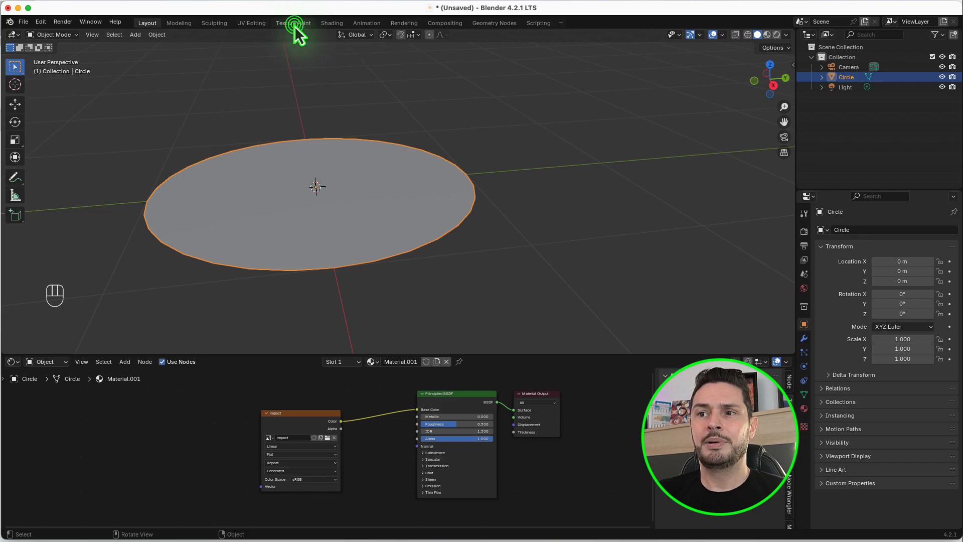
scroll(286, 278, down, 5)
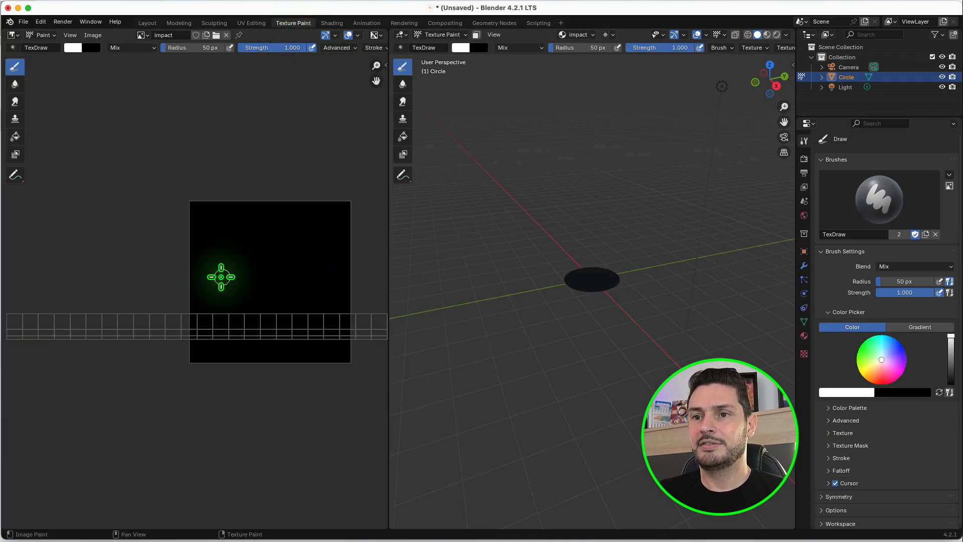
scroll(221, 277, down, 2)
scroll(333, 301, up, 1)
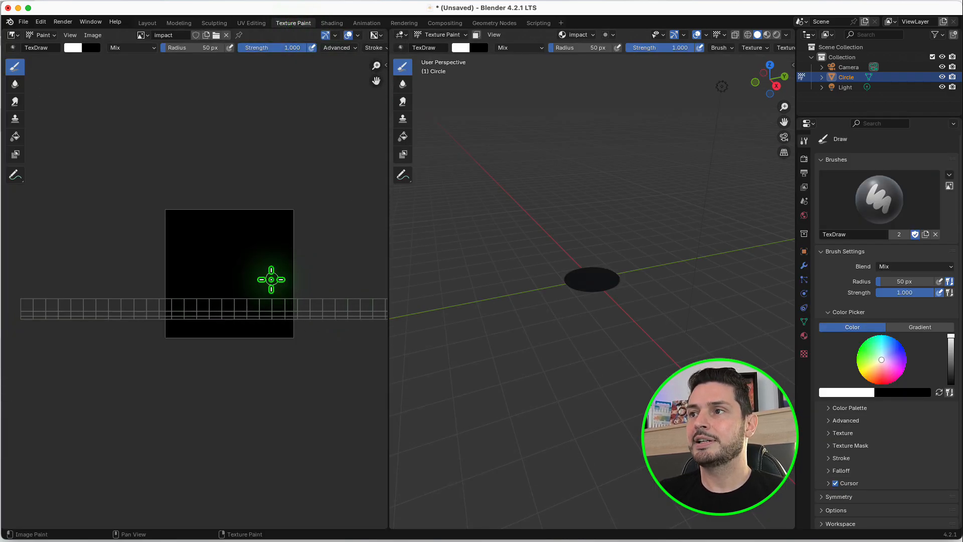
scroll(222, 287, up, 1)
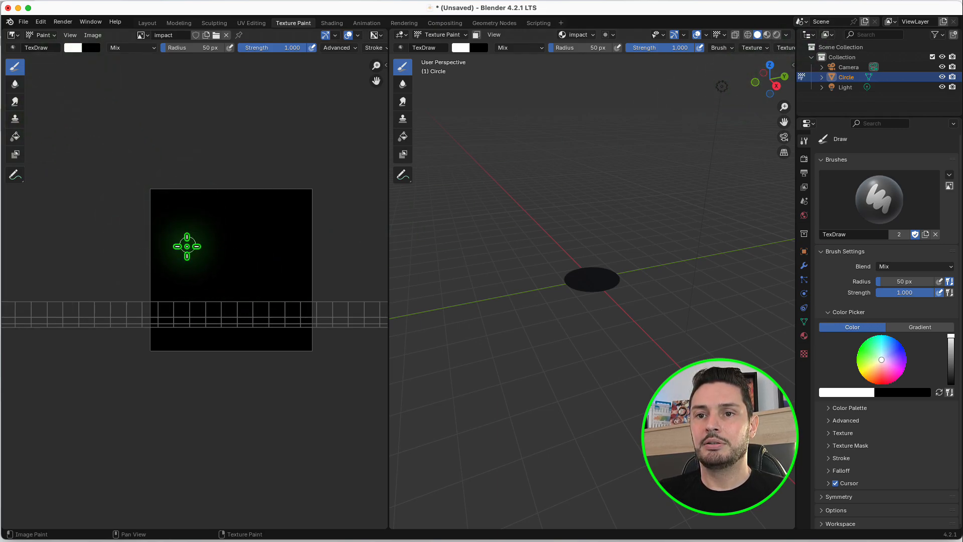
scroll(186, 246, up, 2)
scroll(164, 276, down, 2)
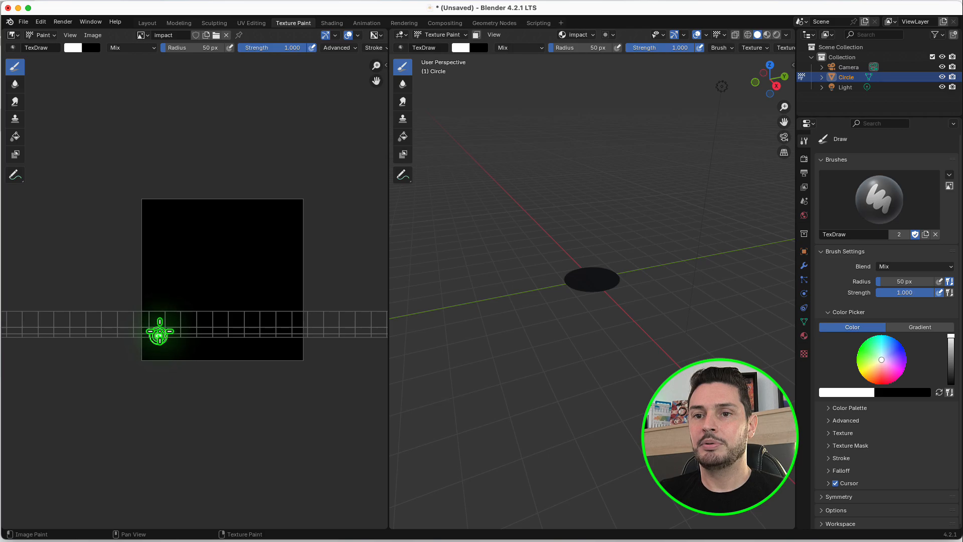
mouse_move(160, 332)
mouse_down()
mouse_move(269, 326)
mouse_move(255, 301)
mouse_up()
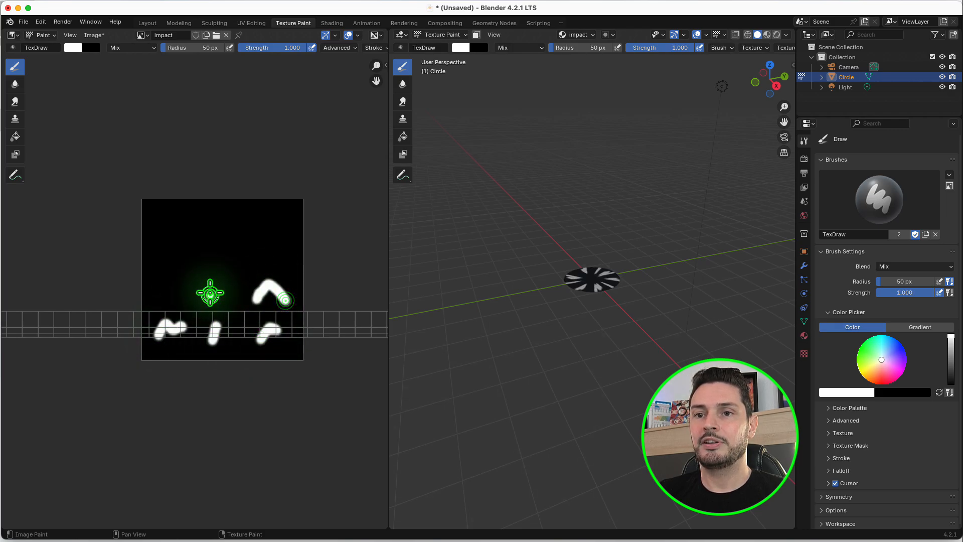
mouse_move(177, 254)
mouse_down()
mouse_move(185, 244)
mouse_move(265, 236)
mouse_move(296, 245)
mouse_up()
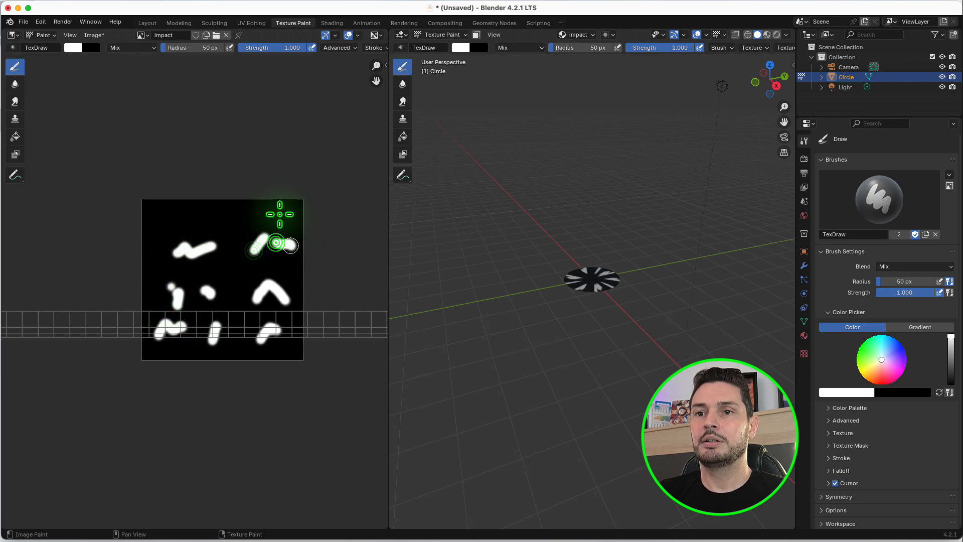
mouse_move(241, 217)
mouse_down()
mouse_move(167, 212)
mouse_move(150, 228)
mouse_up()
drag(285, 218, 299, 217)
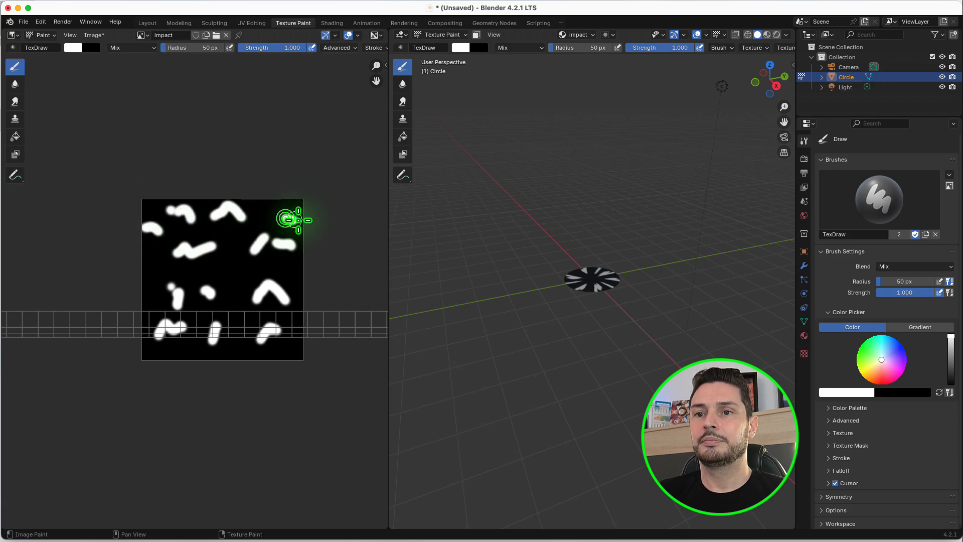
click(232, 276)
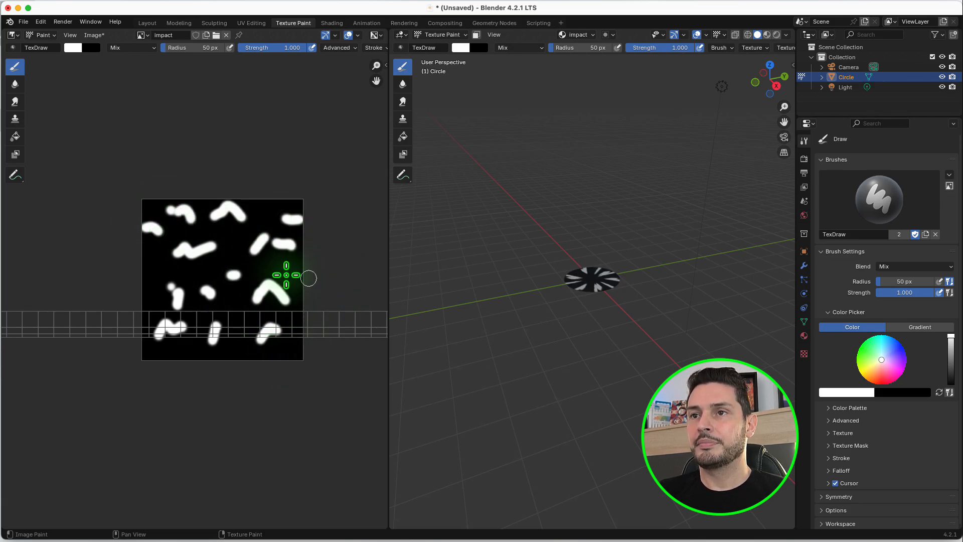
Switch to the UV Editing workspace, display the disc in rendered shading and hide the 3D viewport overlays.
scroll(277, 253, up, 1)
scroll(549, 282, up, 9)
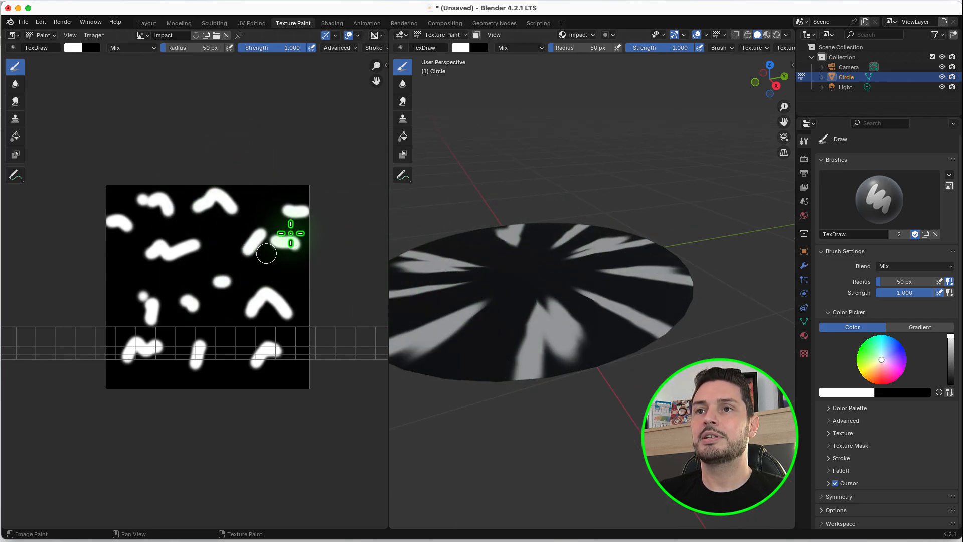
click(257, 23)
scroll(175, 326, down, 2)
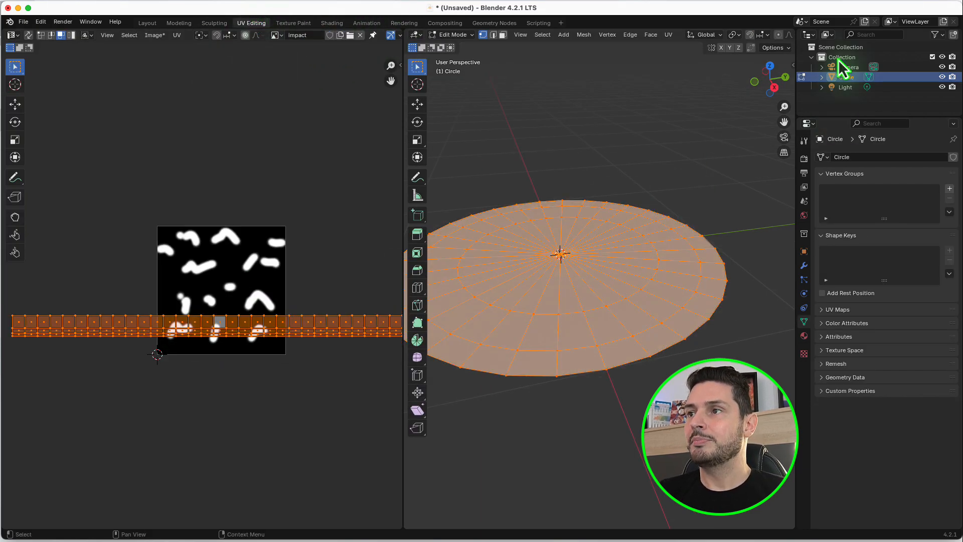
scroll(773, 34, down, 5)
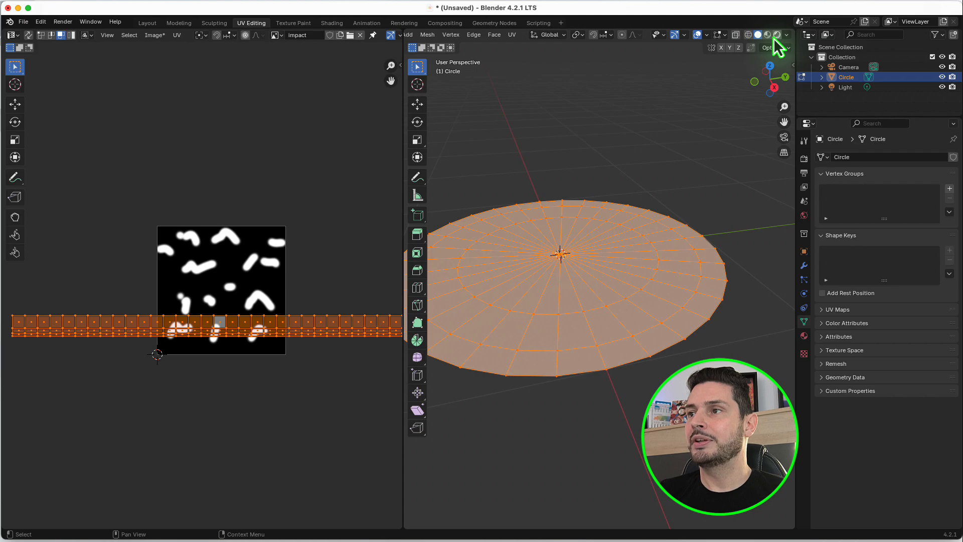
click(777, 34)
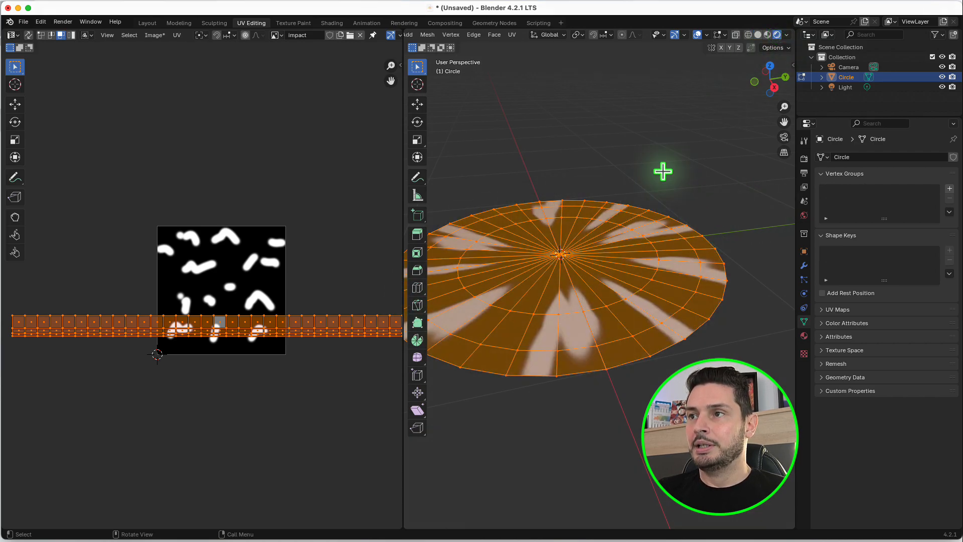
click(697, 35)
Try moving the UV strip vertically across the painted strokes to preview different streak patterns on the disc.
scroll(268, 334, up, 3)
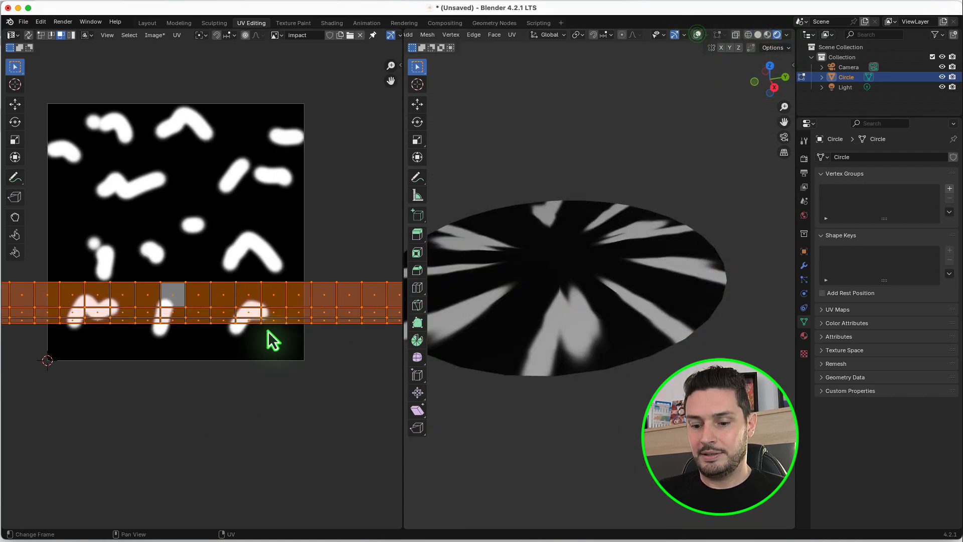
key(g)
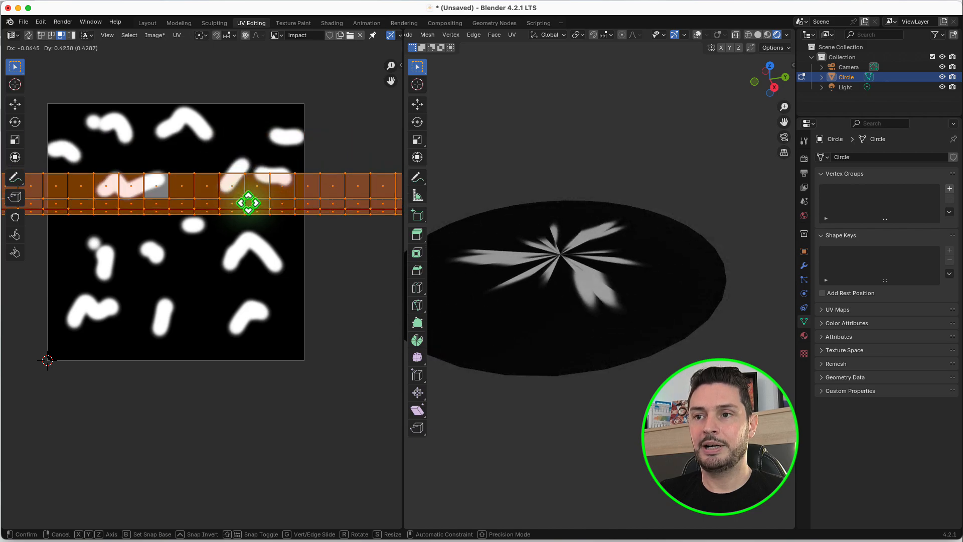
click(265, 312)
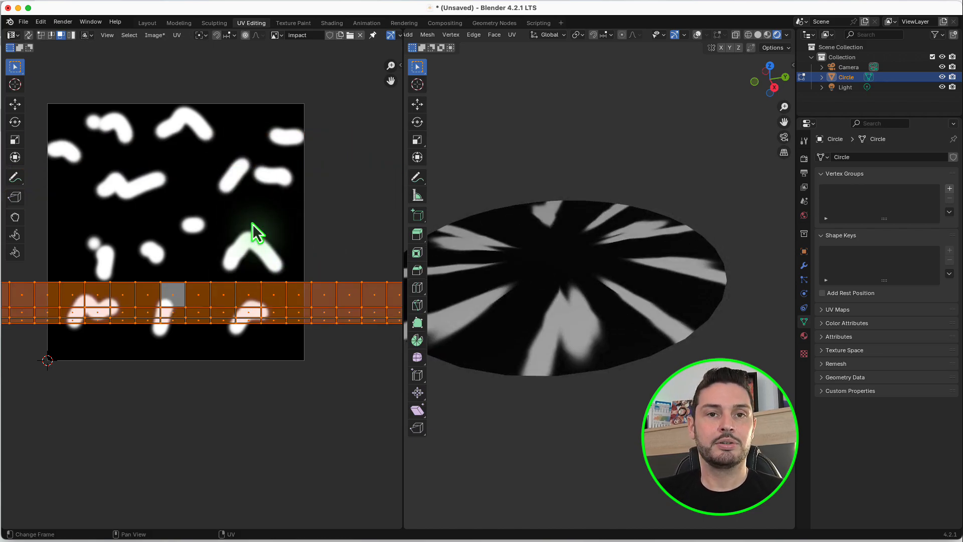
Return to the Layout workspace, enlarge the Shader Editor area and display the disc in rendered shading.
click(147, 23)
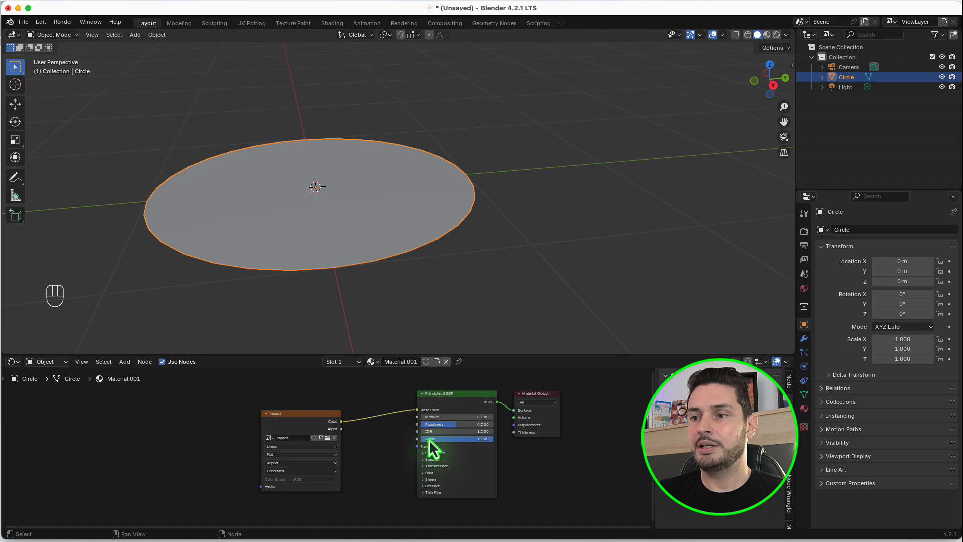
drag(518, 357, 516, 264)
middle_drag(351, 162, 329, 165)
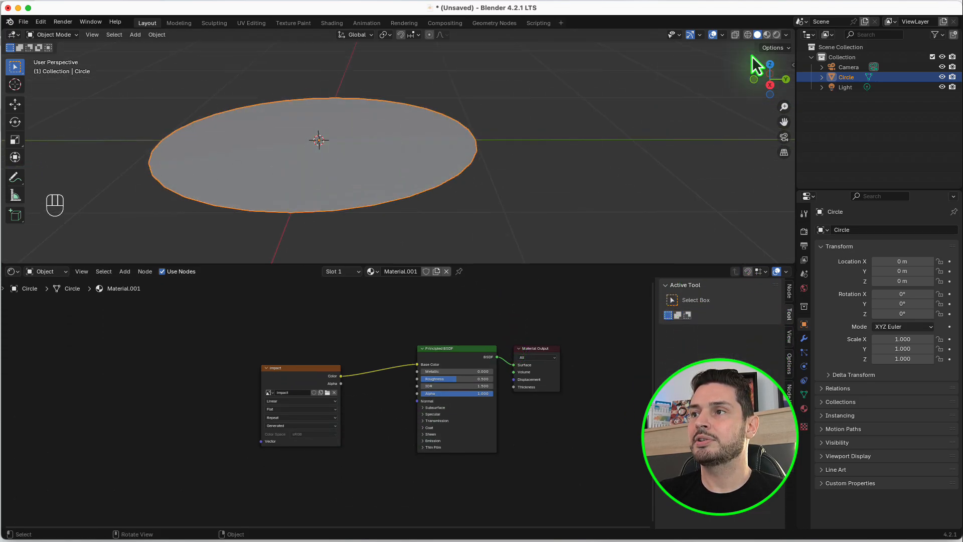
click(776, 35)
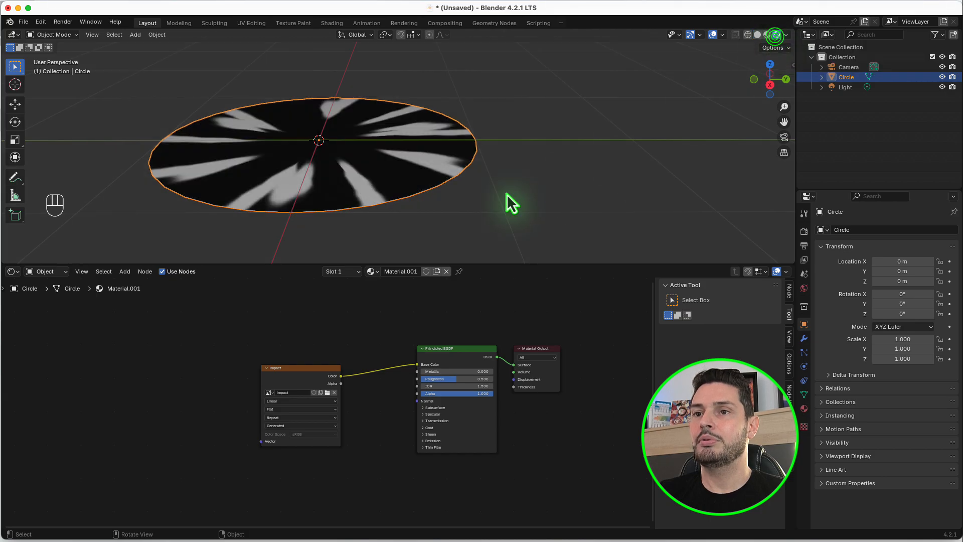
scroll(371, 137, up, 3)
scroll(371, 132, down, 3)
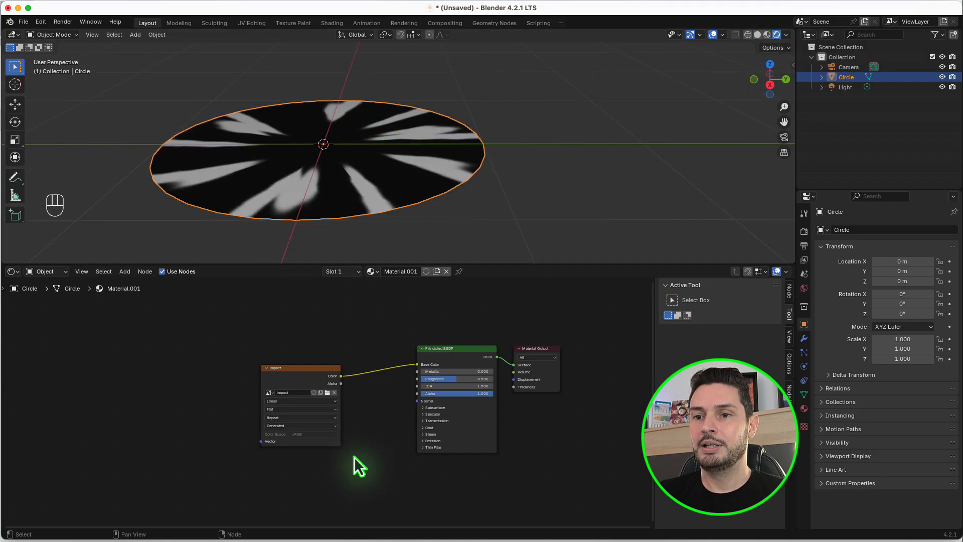
Move the impact Image Texture node farther away from the Principled BSDF to make room for more nodes.
drag(305, 368, 212, 373)
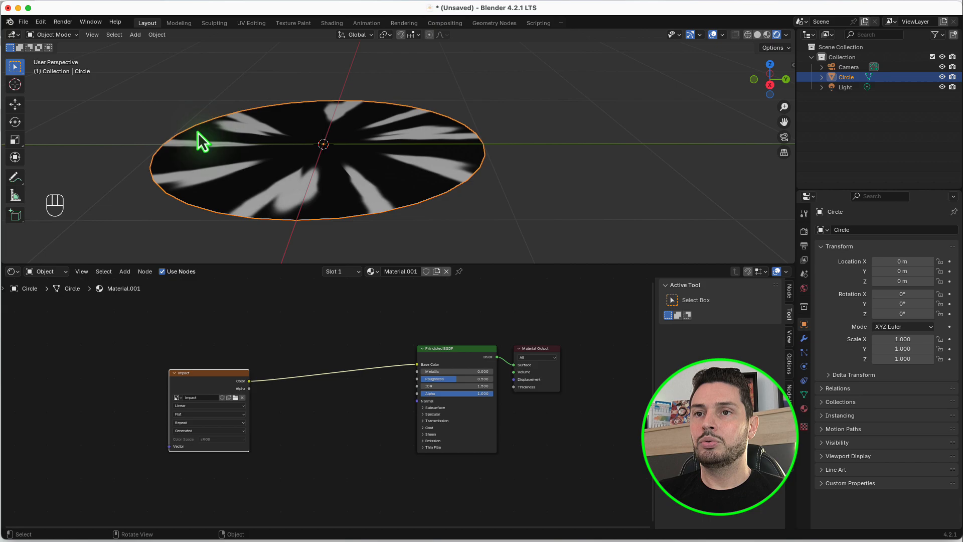
middle_drag(458, 195, 441, 236)
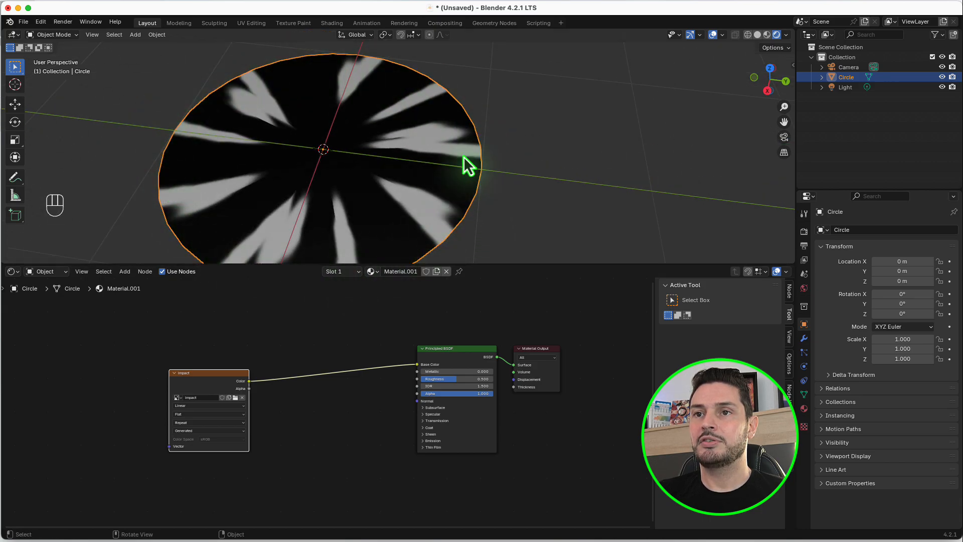
scroll(361, 165, down, 4)
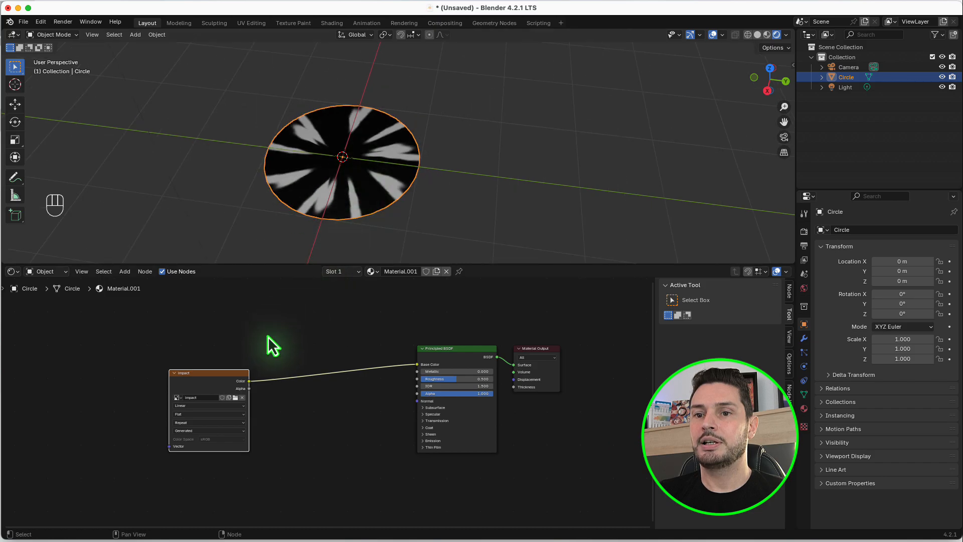
drag(226, 373, 201, 341)
drag(201, 326, 202, 325)
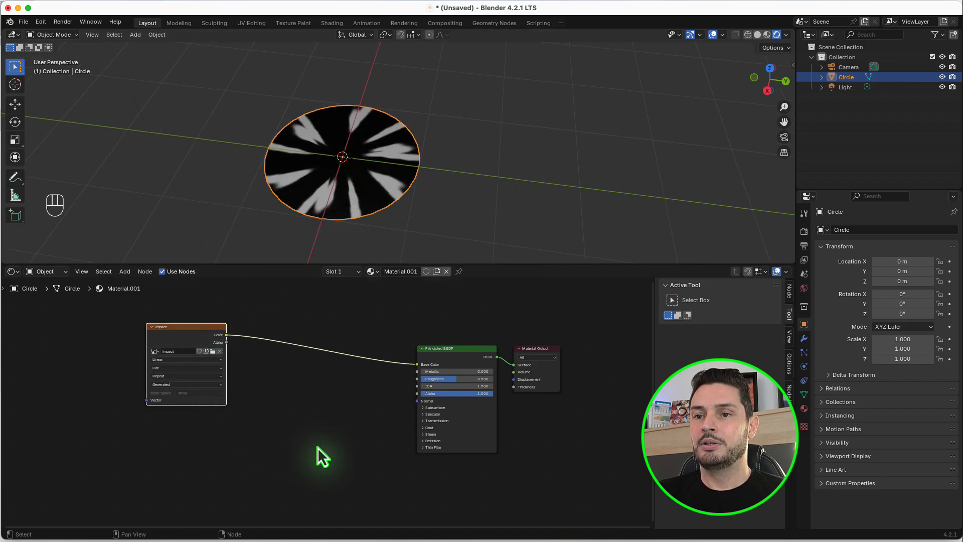
Add a Gradient Texture node and place it just below the impact Image Texture node.
scroll(317, 446, down, 5)
scroll(318, 445, up, 5)
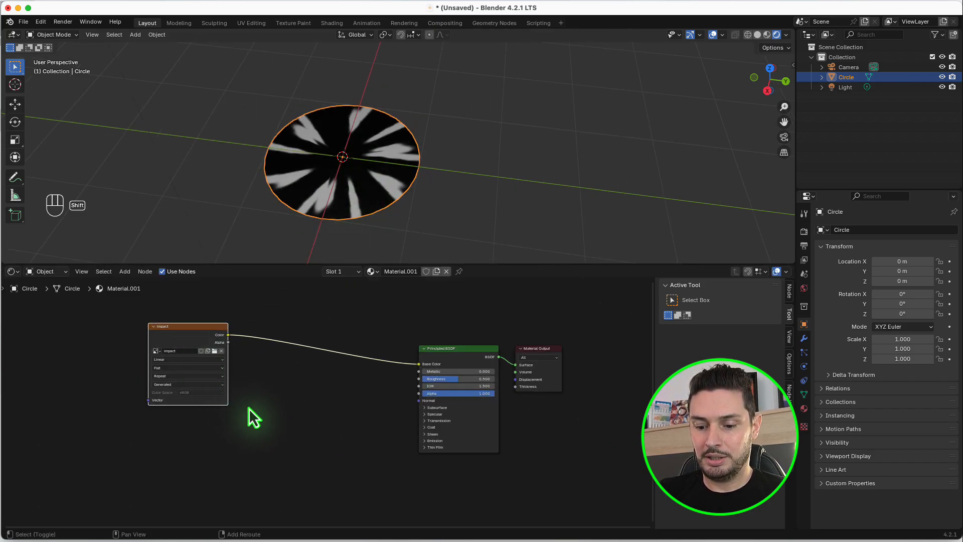
key(shift+a)
text(gradient)
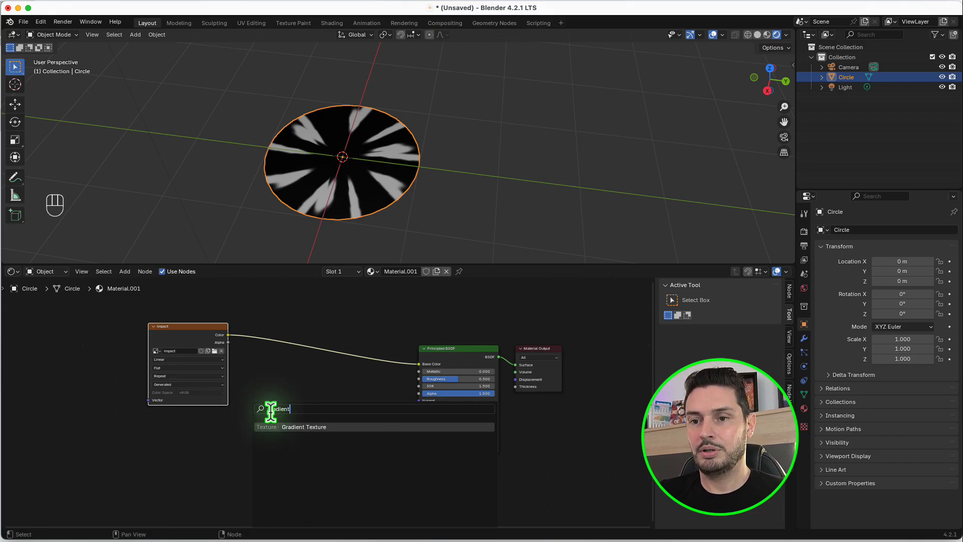
click(292, 426)
click(149, 423)
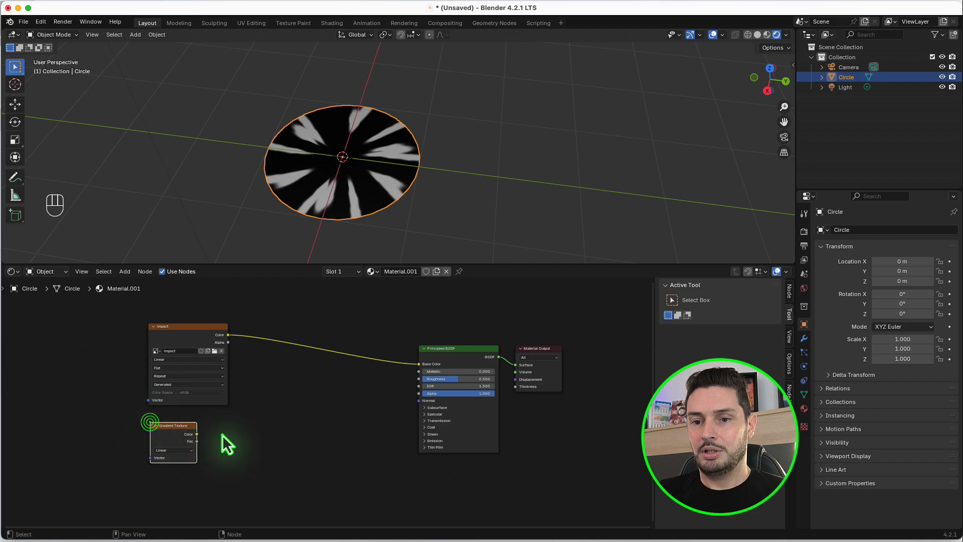
Add a Color Ramp node beside the Gradient Texture and connect the gradient's Color output to the ramp's Fac input.
scroll(221, 435, up, 2)
key(shift+a)
mouse_move(222, 435)
text(colo)
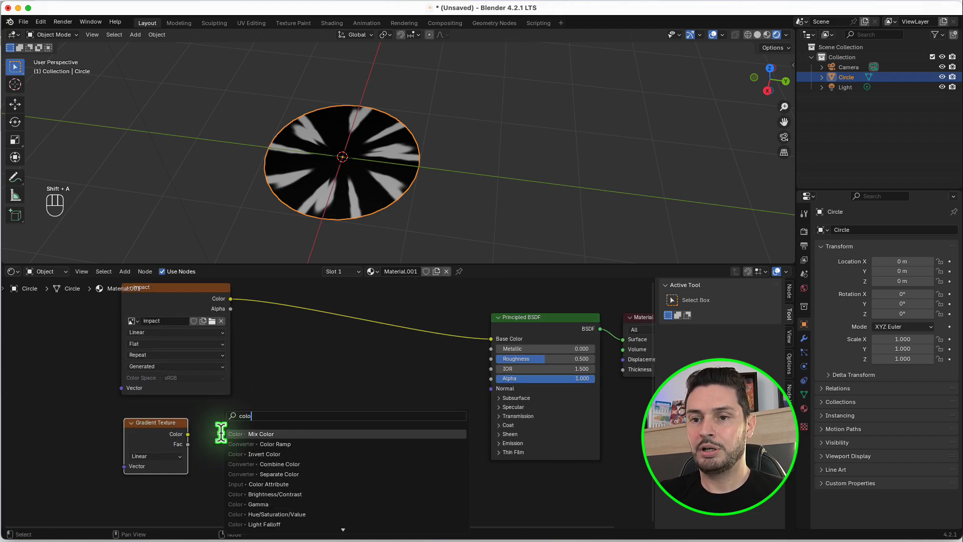
click(282, 445)
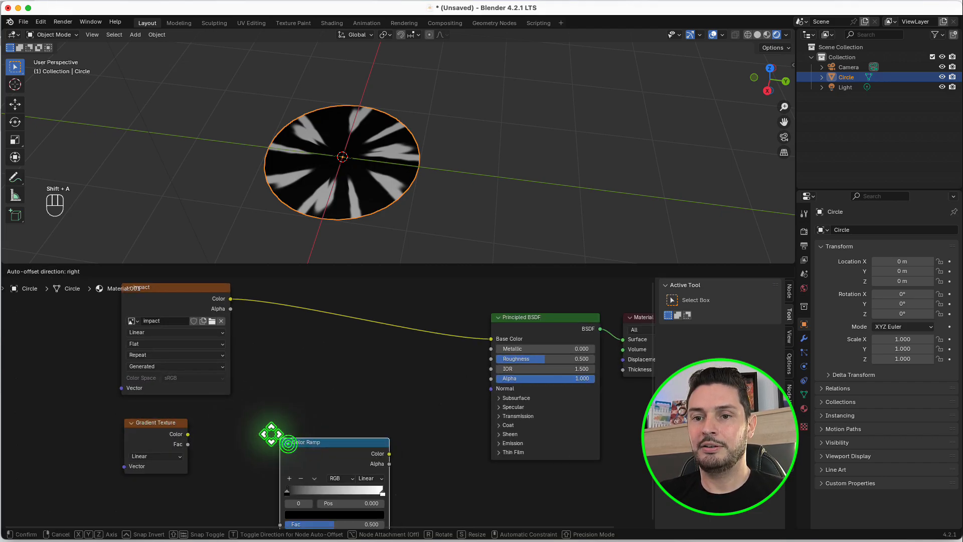
click(250, 400)
drag(187, 433, 251, 488)
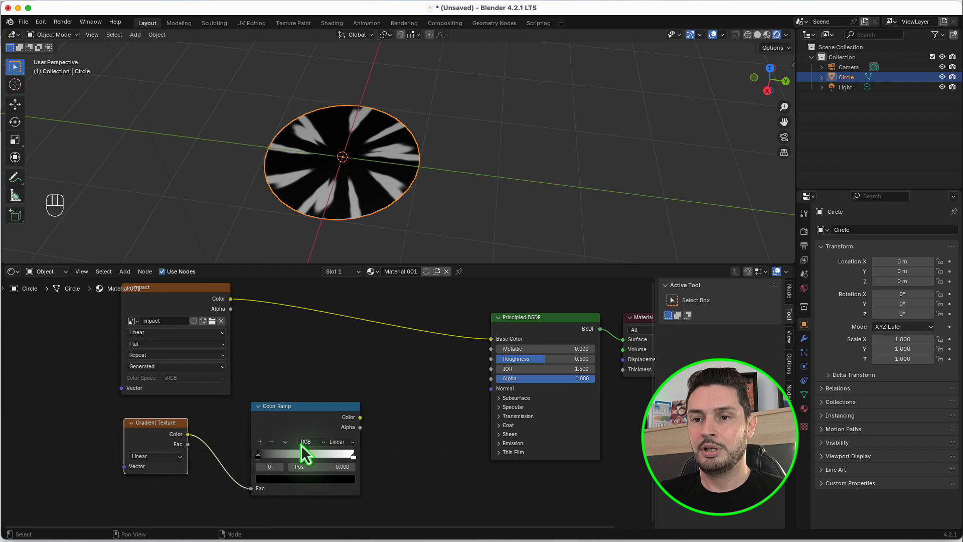
Preview the Color Ramp on the disc by linking its Color output directly to the Material Output's Surface.
scroll(309, 408, up, 1)
click(308, 408)
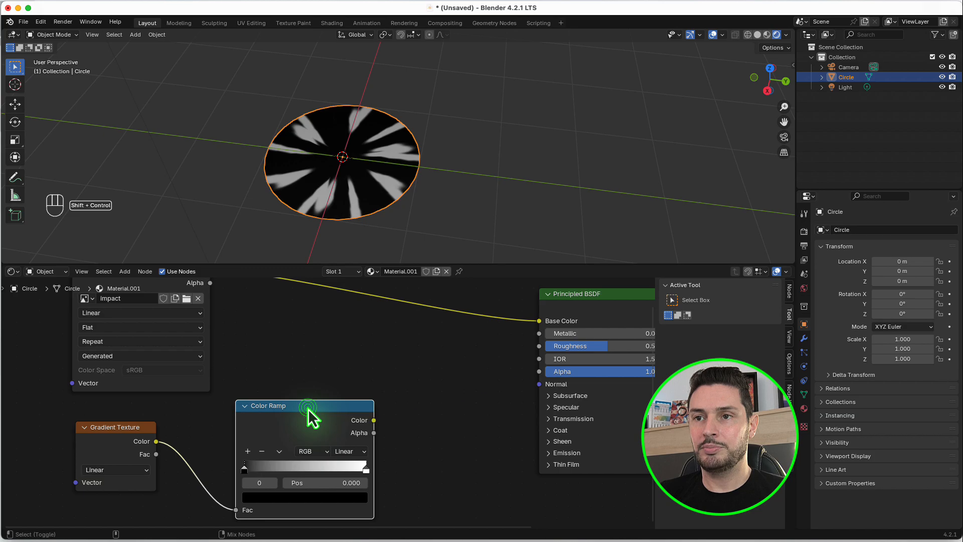
scroll(312, 421, down, 1)
scroll(313, 418, down, 2)
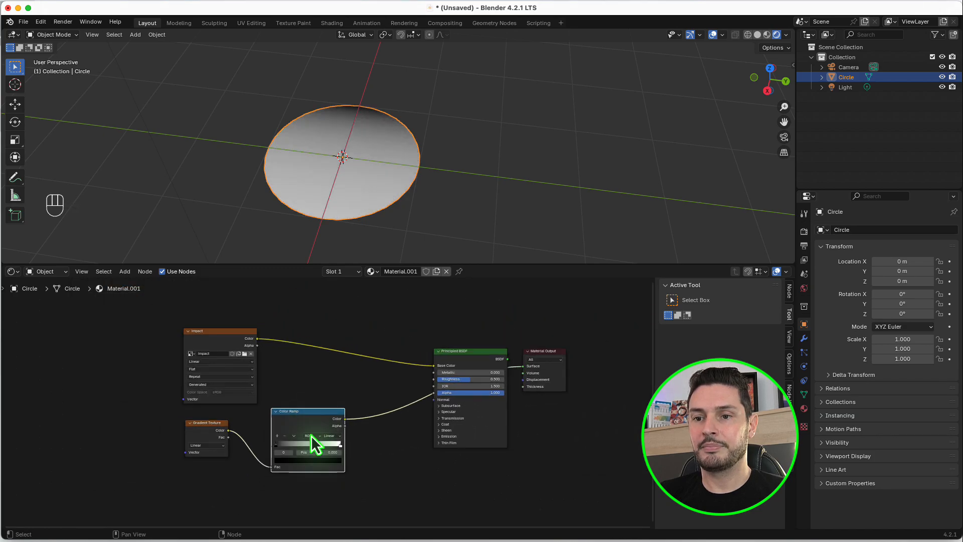
Move the Color Ramp's black stop to position 0.309.
scroll(311, 437, up, 3)
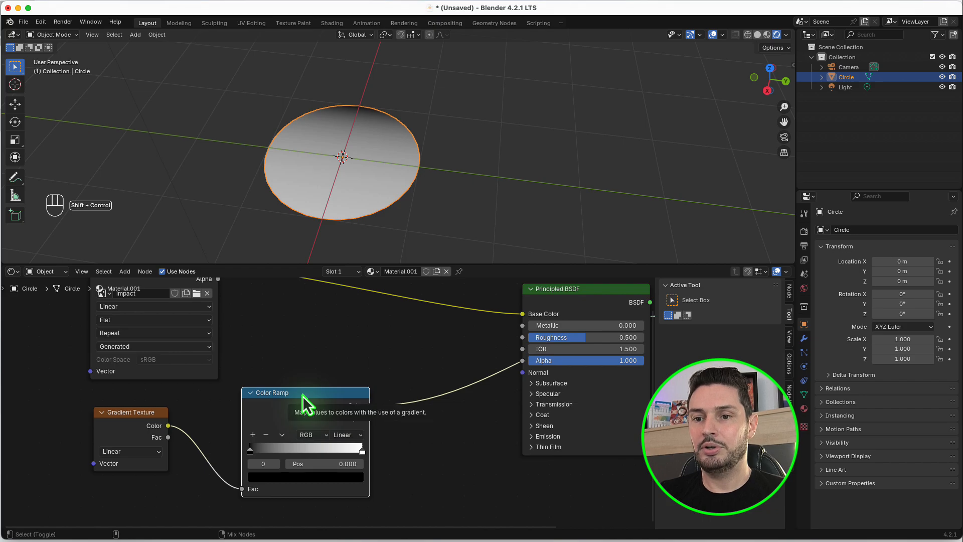
scroll(279, 474, up, 2)
click(240, 443)
drag(239, 444, 294, 446)
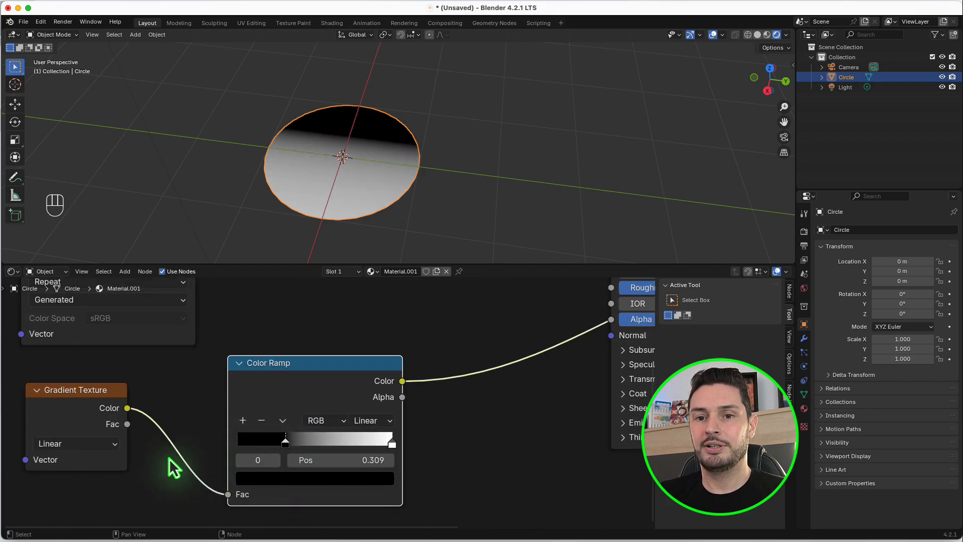
Set the Gradient Texture's type to Spherical and move the Color Ramp's black stop to position 0.255.
click(108, 445)
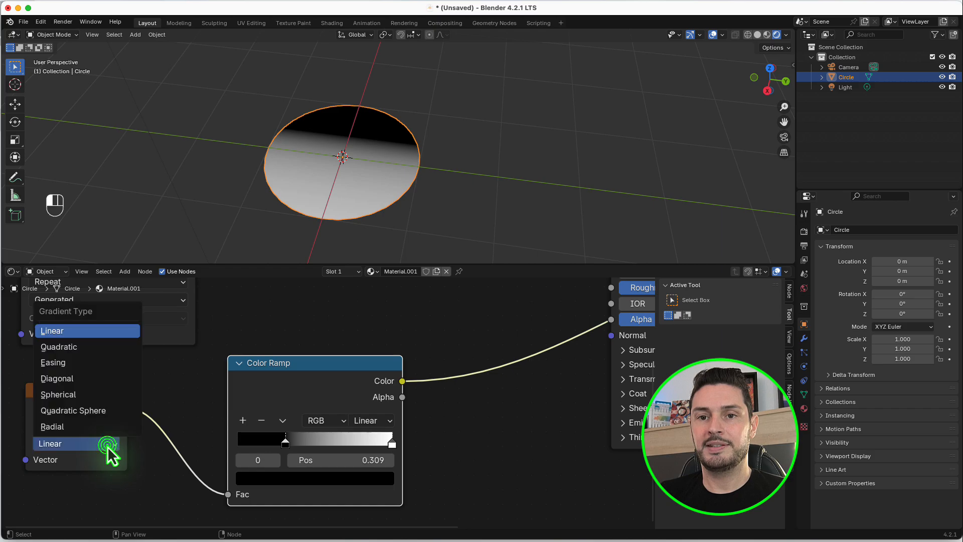
click(95, 394)
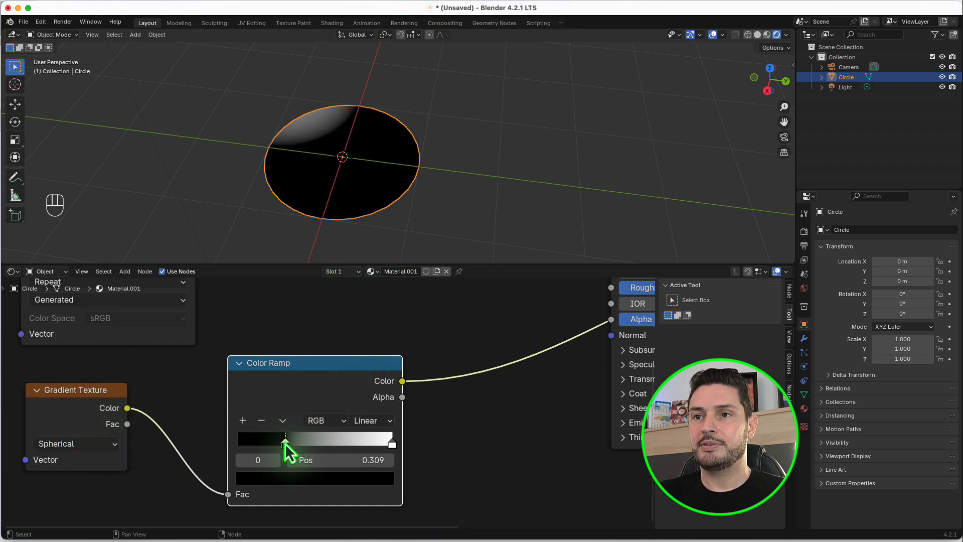
drag(285, 444, 276, 443)
Move the Gradient Texture node away from the Image Texture and add linked Texture Coordinate and Mapping nodes to its Vector input.
scroll(353, 353, down, 3)
scroll(353, 353, down, 2)
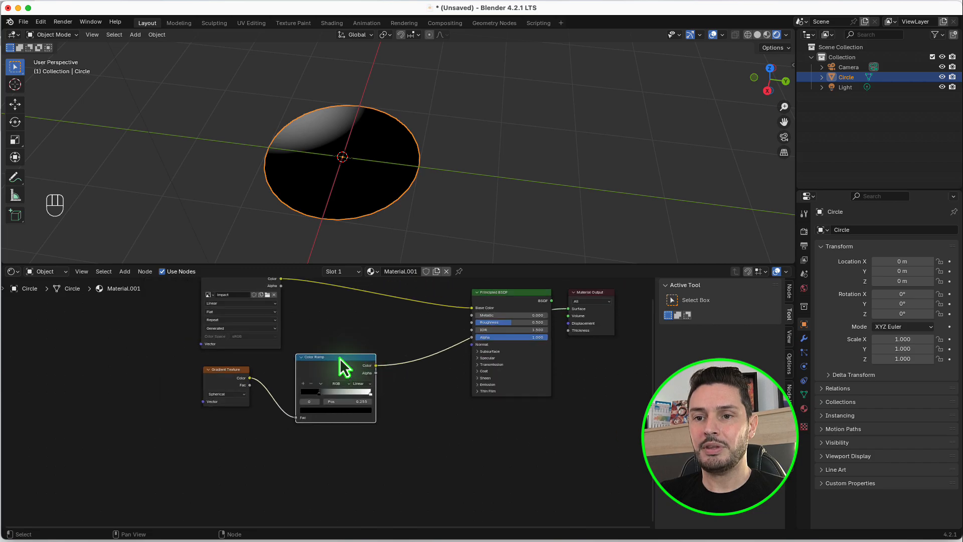
drag(216, 375, 193, 408)
key(ctrl)
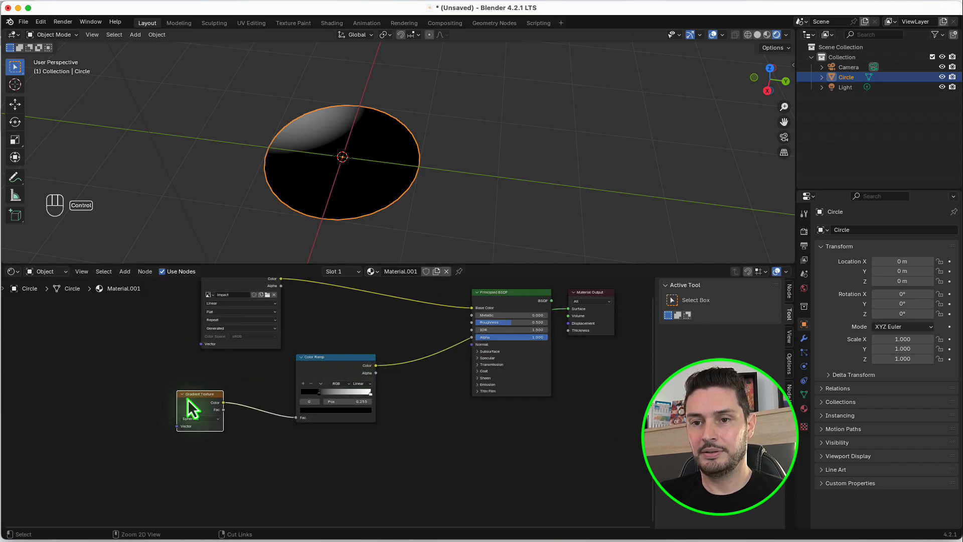
key(ctrl+t)
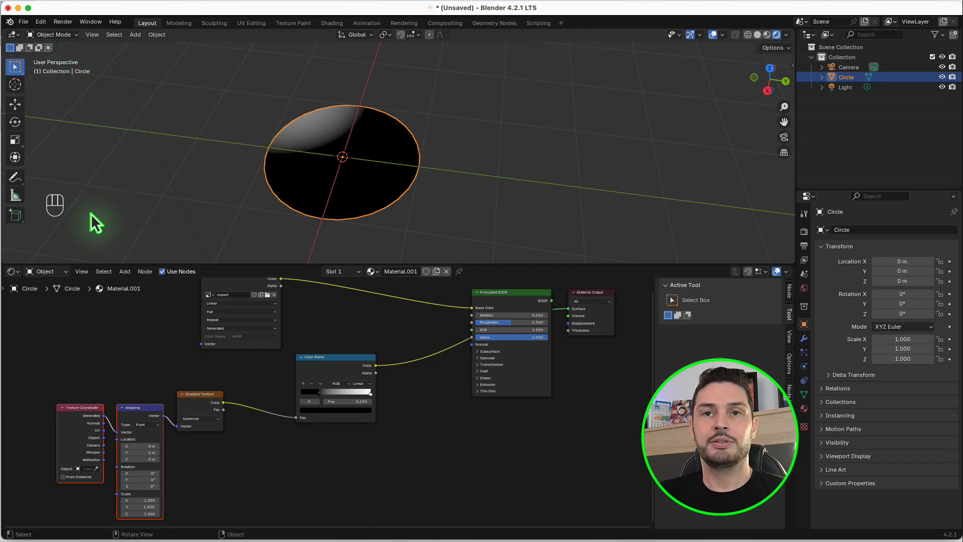
Look up Node Wrangler in the add-on preferences by searching for "node" to check whether it is enabled, and close the preferences.
click(40, 22)
click(82, 149)
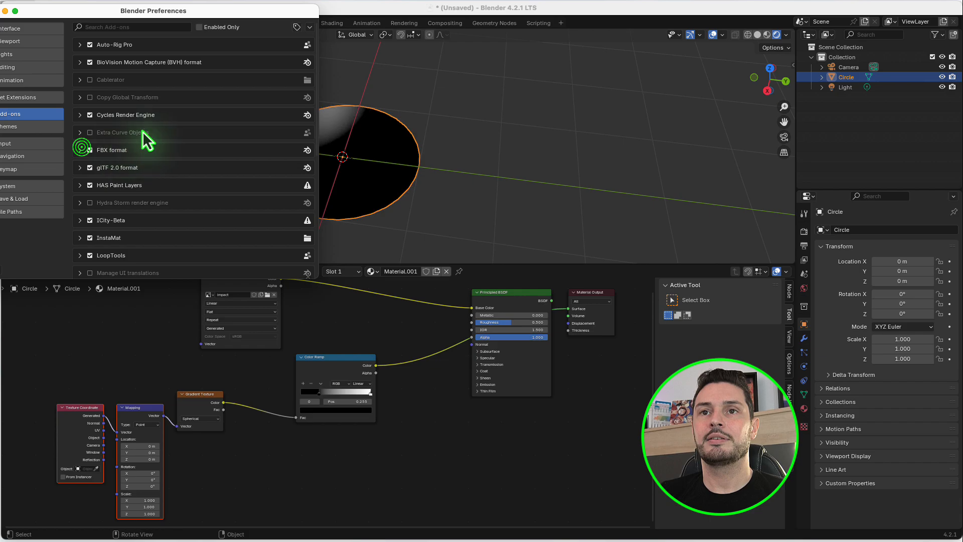
drag(98, 9, 181, 29)
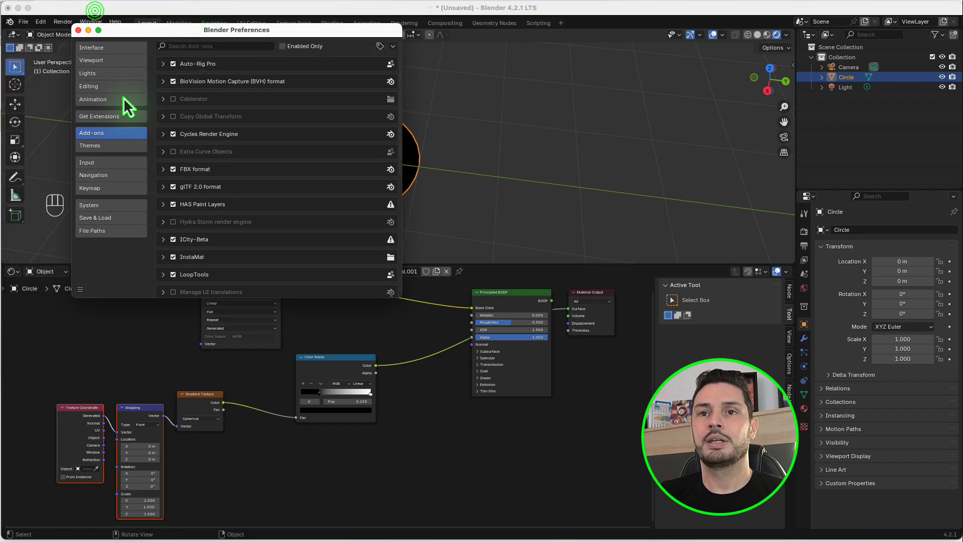
click(197, 46)
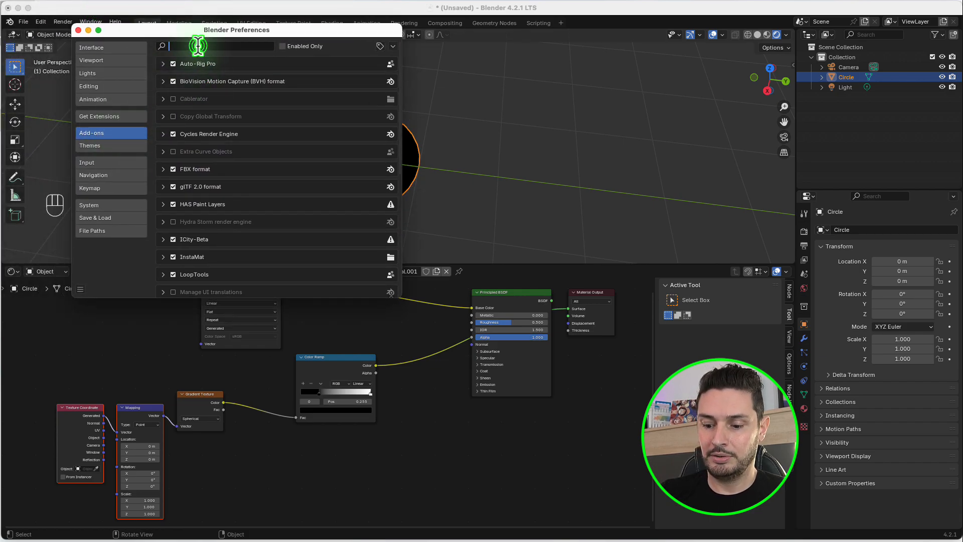
text(node)
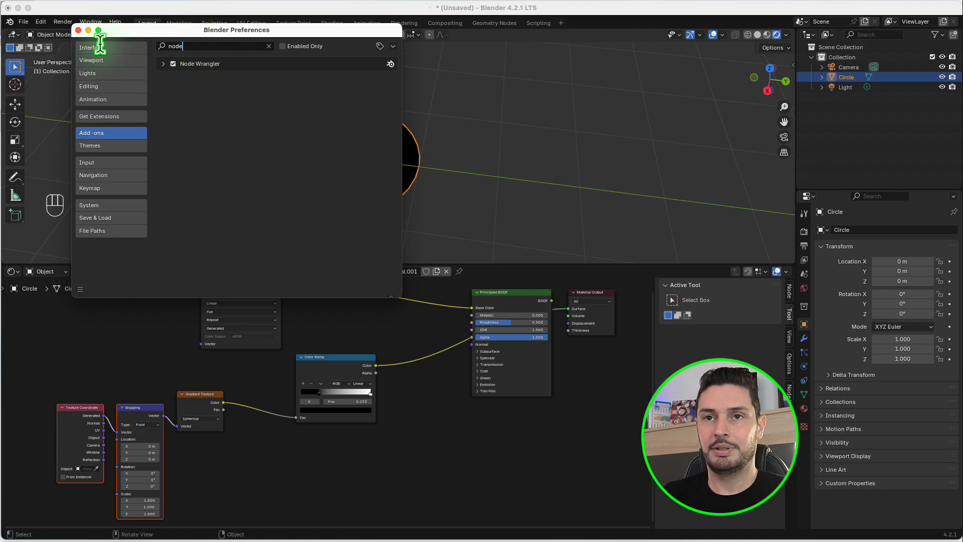
click(79, 30)
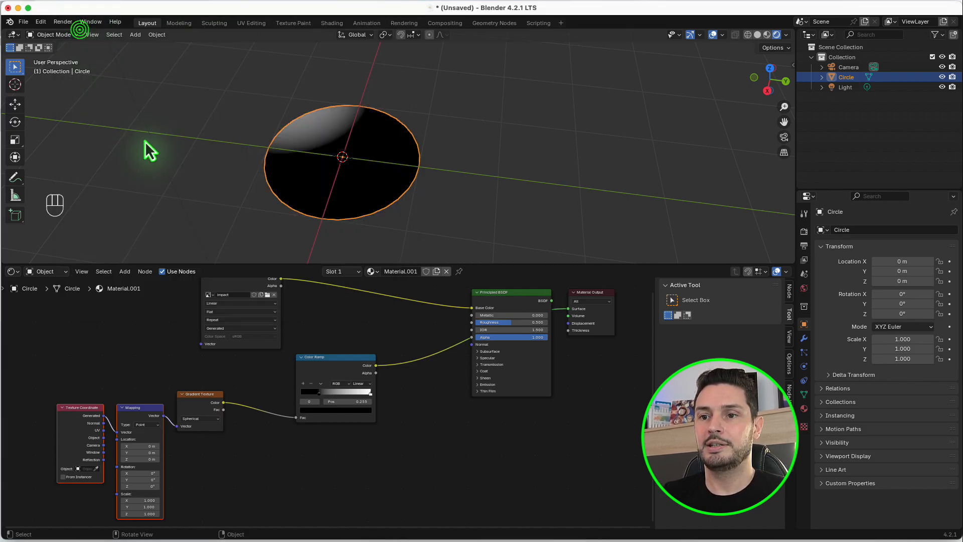
Set the Mapping node's Location Y to -0.5 m and Location X to -0.5 m to centre the spherical gradient on the disc.
scroll(328, 396, down, 4)
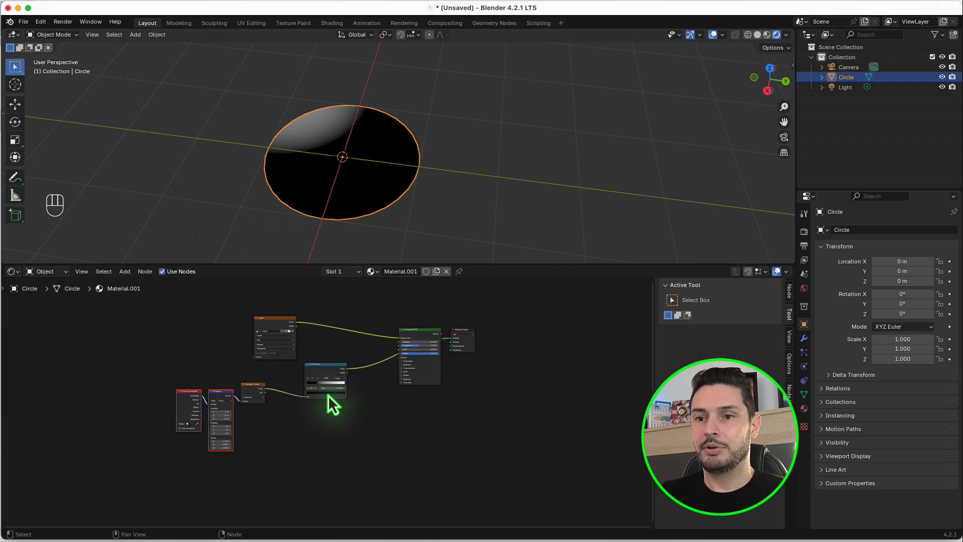
scroll(328, 395, up, 2)
scroll(291, 405, down, 2)
scroll(226, 396, up, 3)
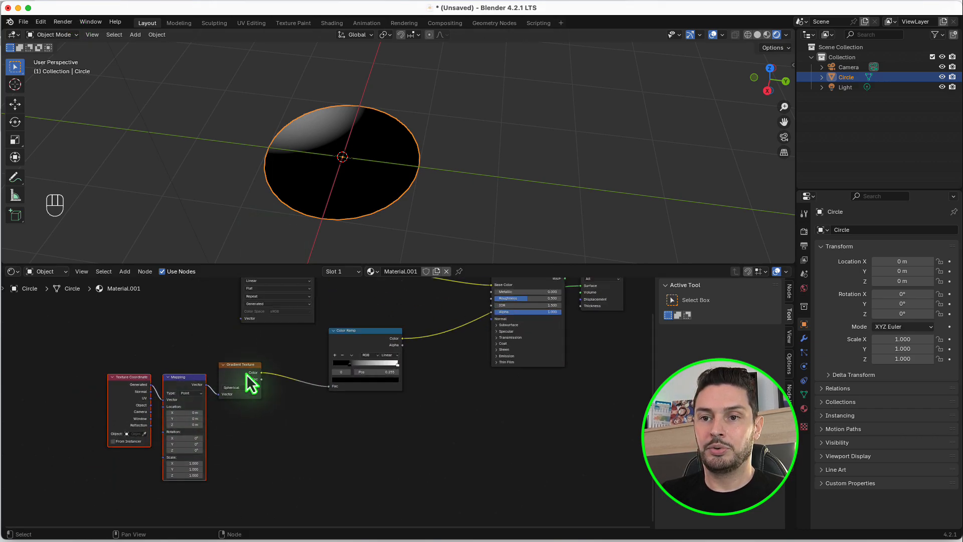
scroll(160, 409, up, 3)
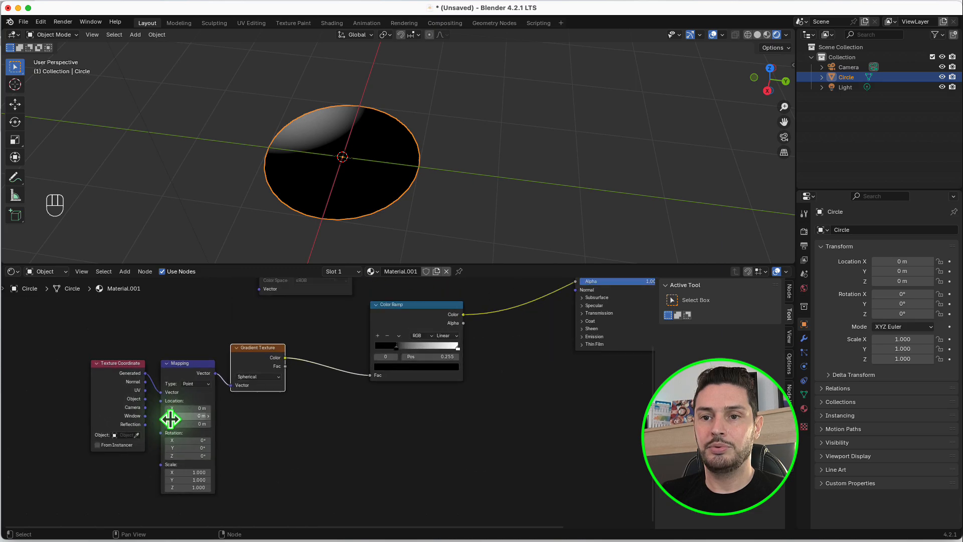
scroll(155, 397, up, 1)
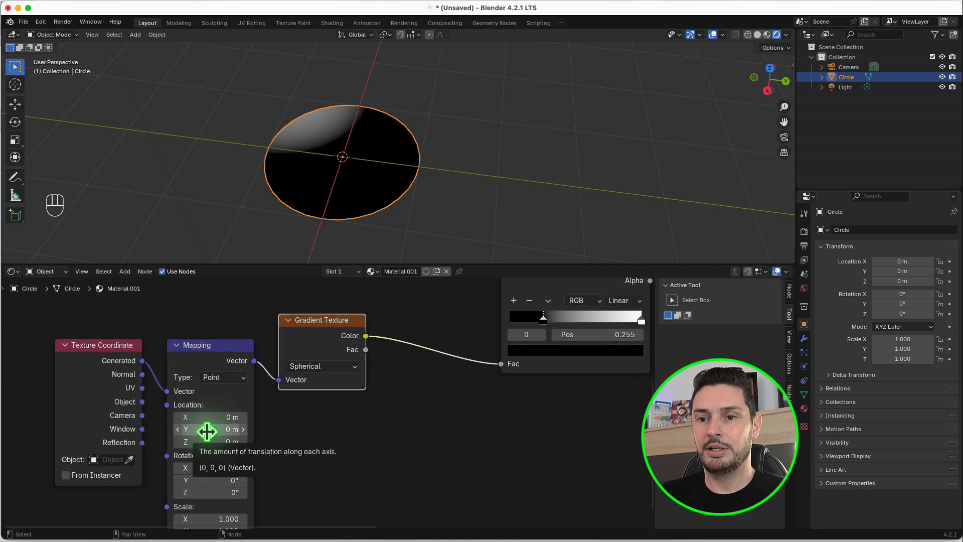
double_click(213, 430)
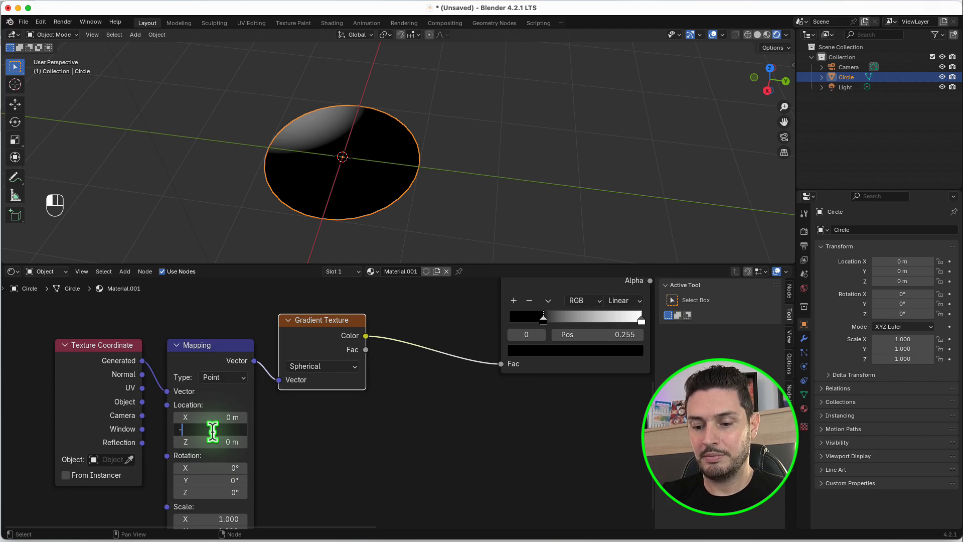
key(Return)
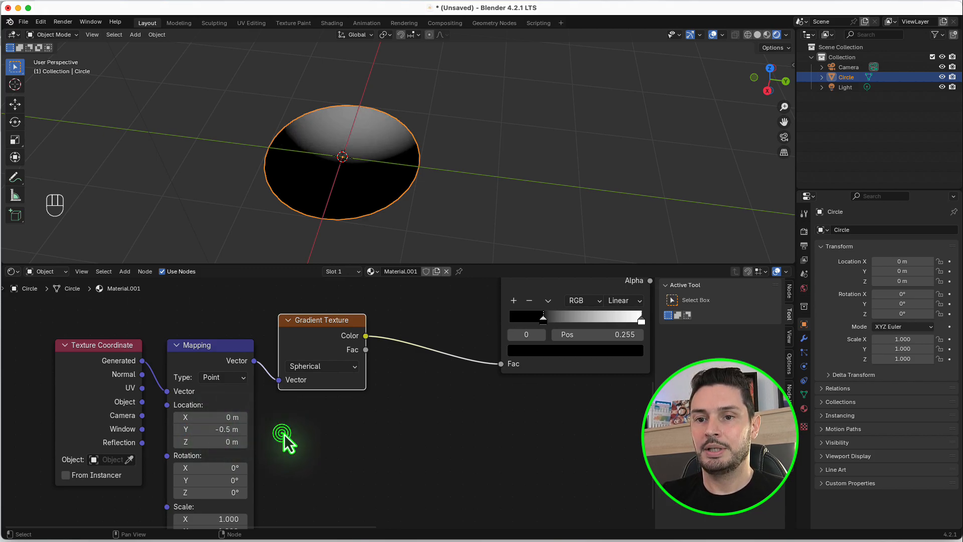
double_click(217, 418)
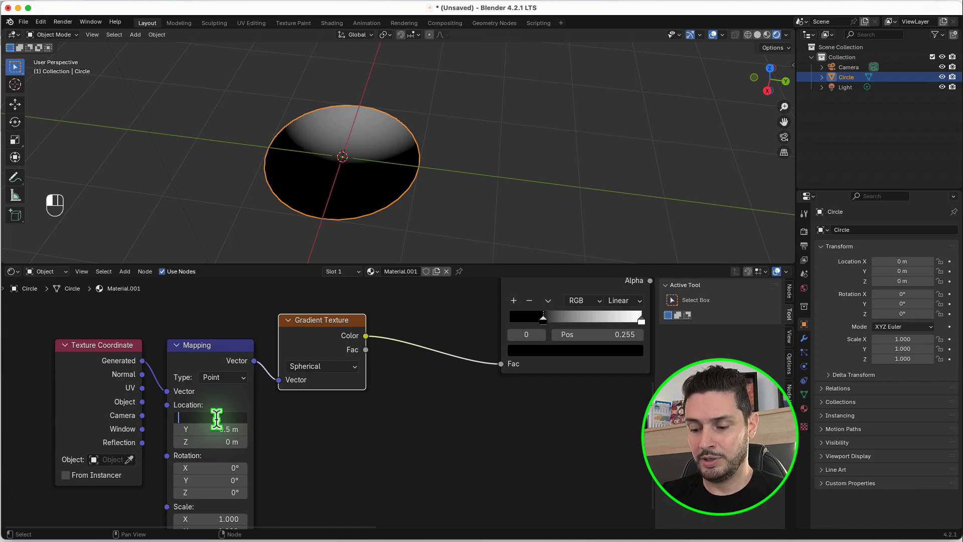
key(Return)
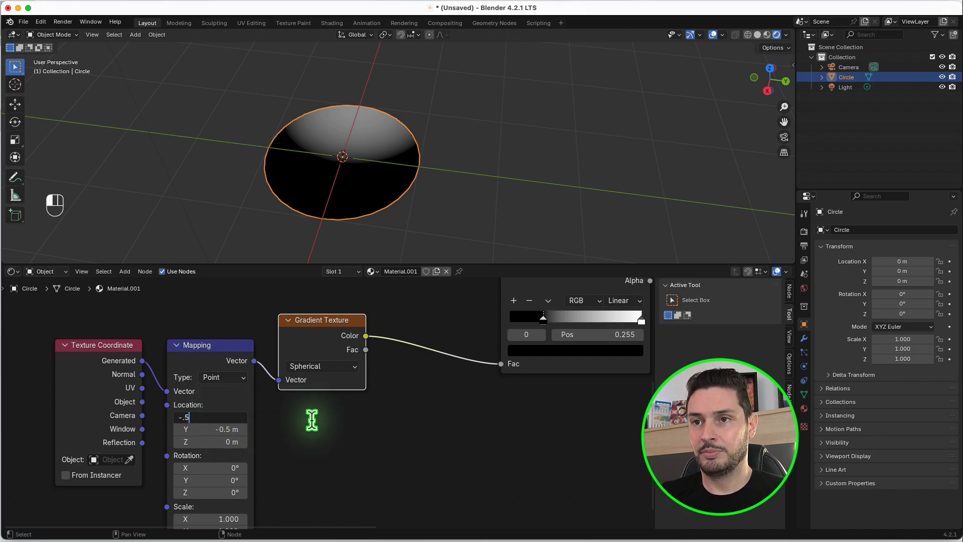
Move the Color Ramp's black stop to position 0.364 and change its interpolation to Ease.
scroll(177, 346, down, 2)
scroll(526, 320, up, 3)
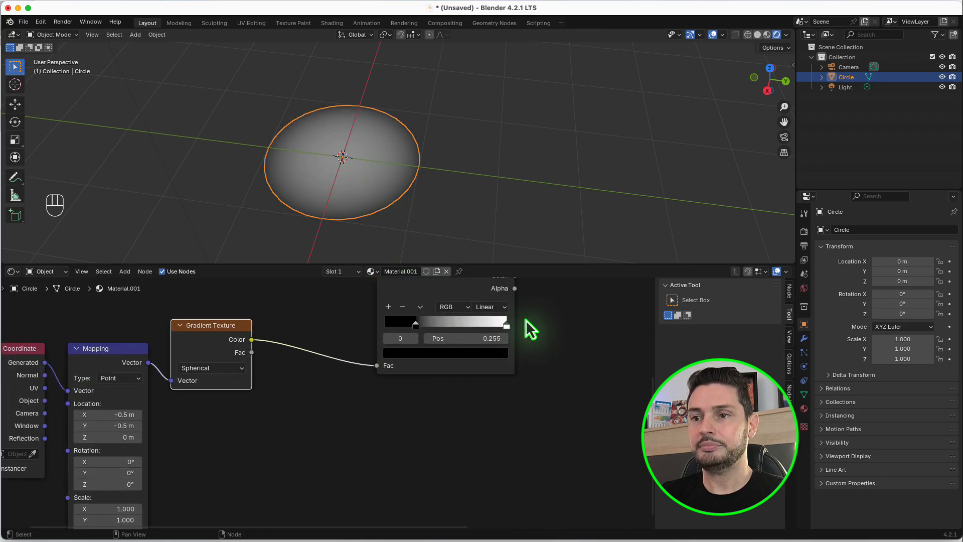
drag(402, 326, 420, 328)
scroll(343, 357, down, 2)
scroll(476, 331, up, 4)
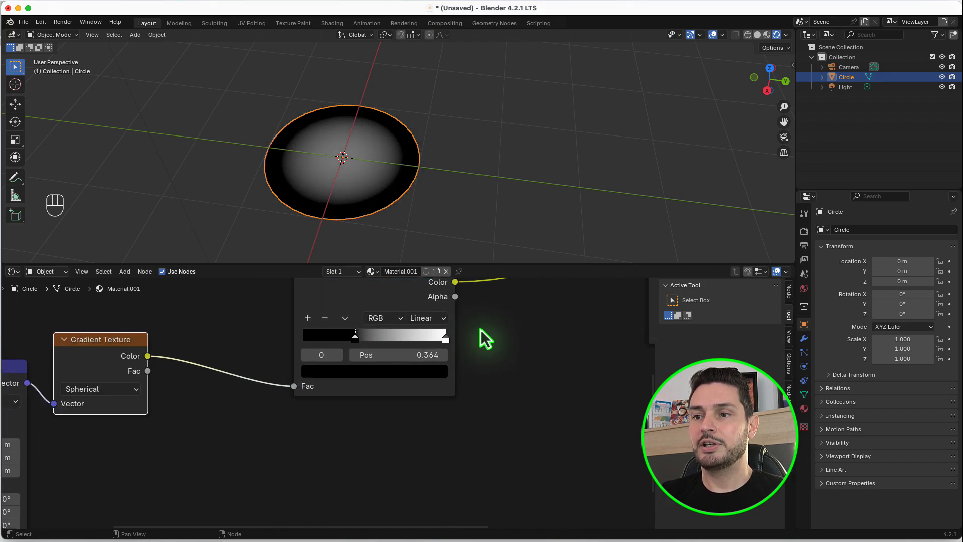
scroll(455, 310, up, 4)
click(444, 325)
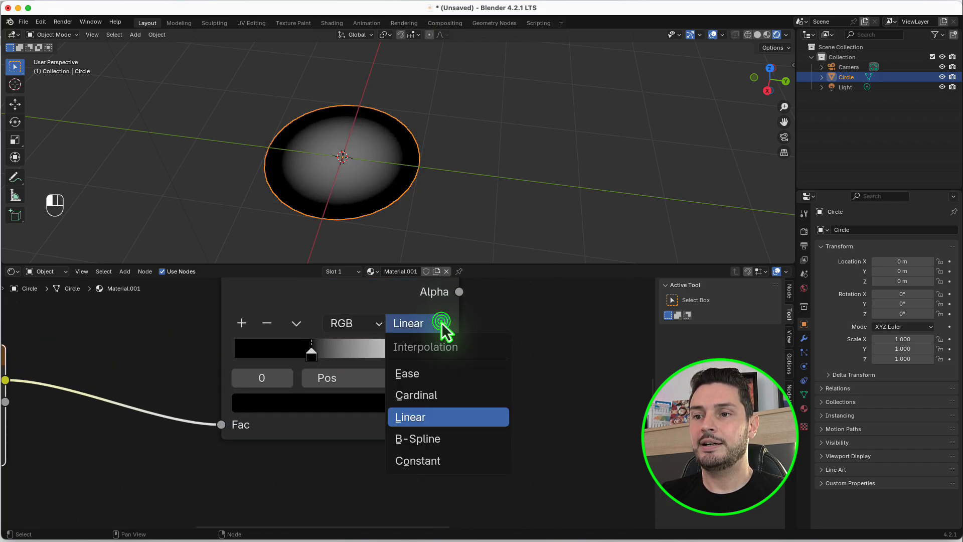
click(436, 370)
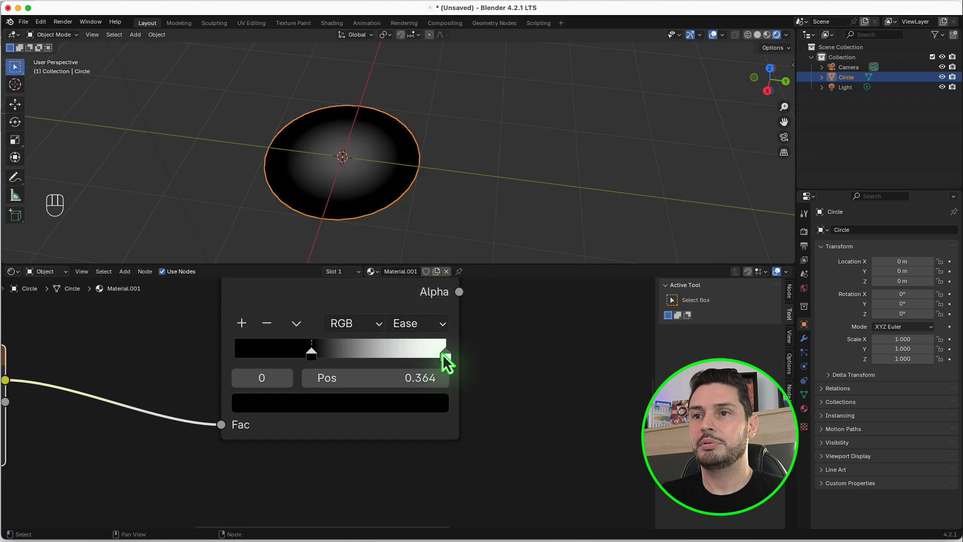
Move the Color Ramp's white stop to position 0.800 and its black stop to 0.355.
drag(444, 355, 405, 360)
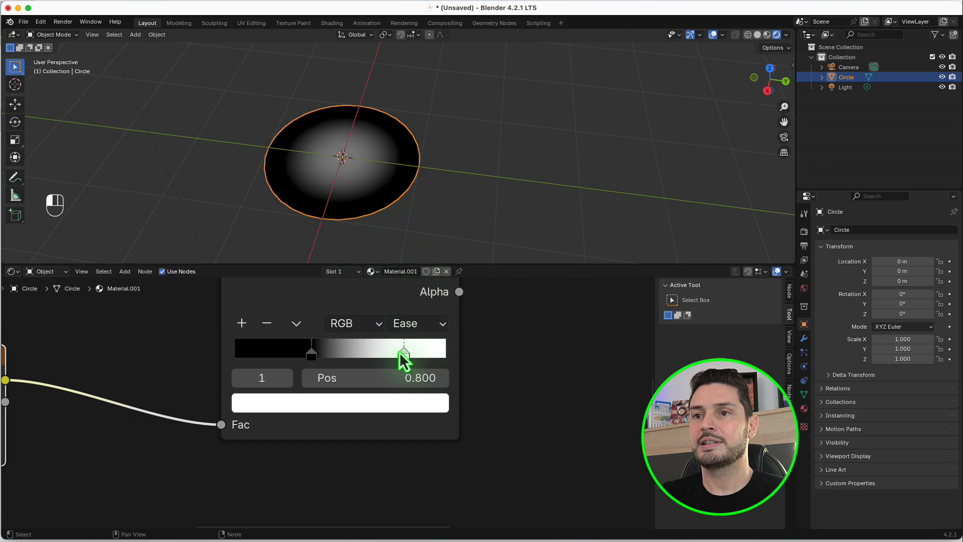
click(312, 357)
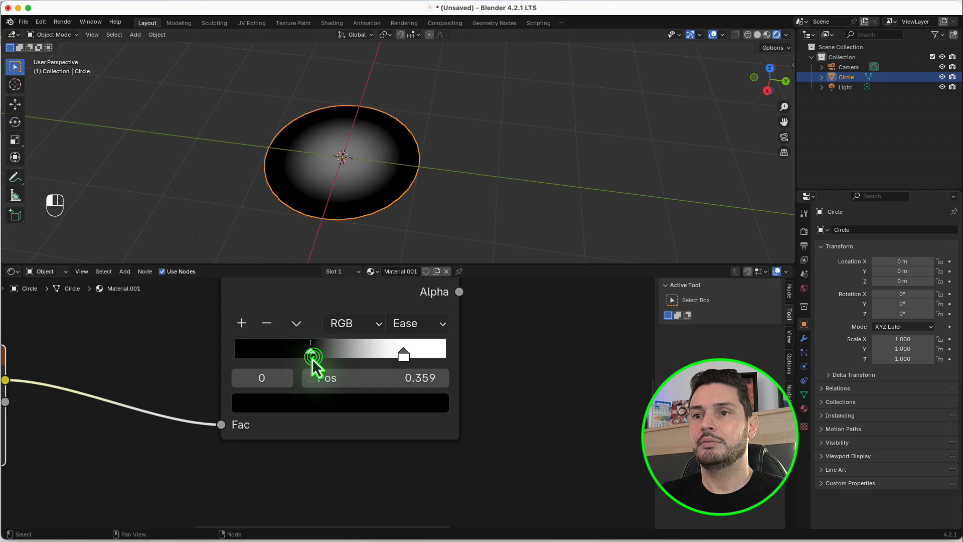
drag(312, 358, 311, 359)
Shift the impact Image Texture node away from the shader and insert a Mix Color node on its link to the Base Color.
scroll(266, 393, down, 6)
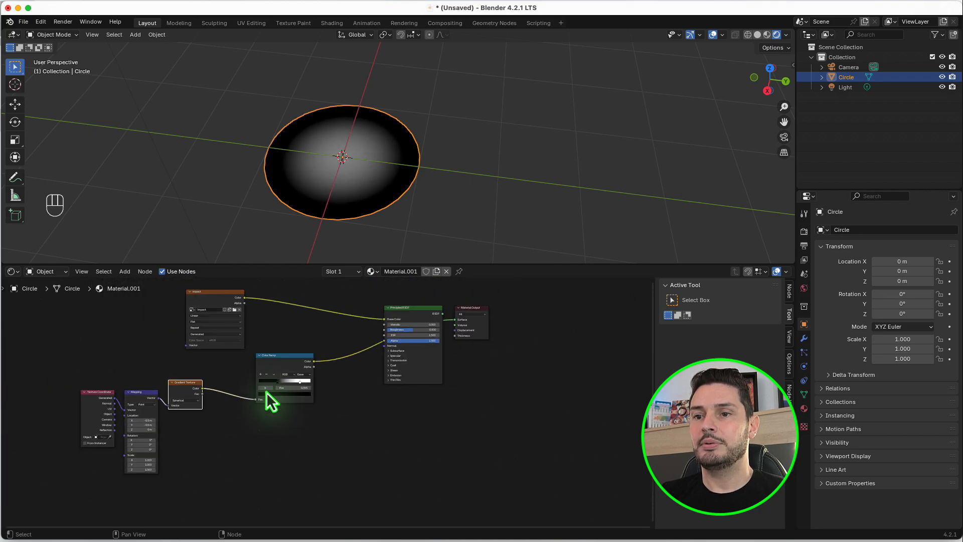
scroll(266, 393, down, 2)
drag(239, 323, 209, 318)
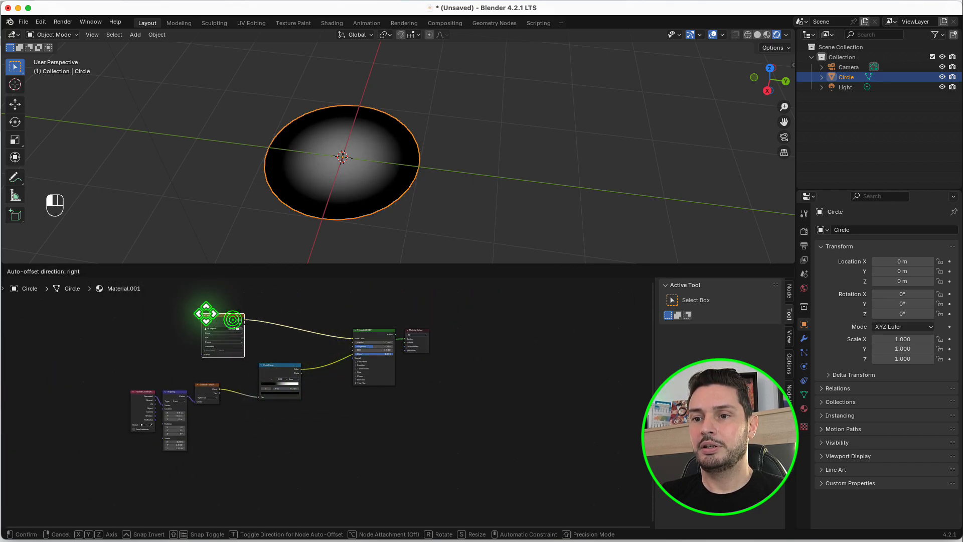
scroll(332, 342, up, 2)
key(shift+a)
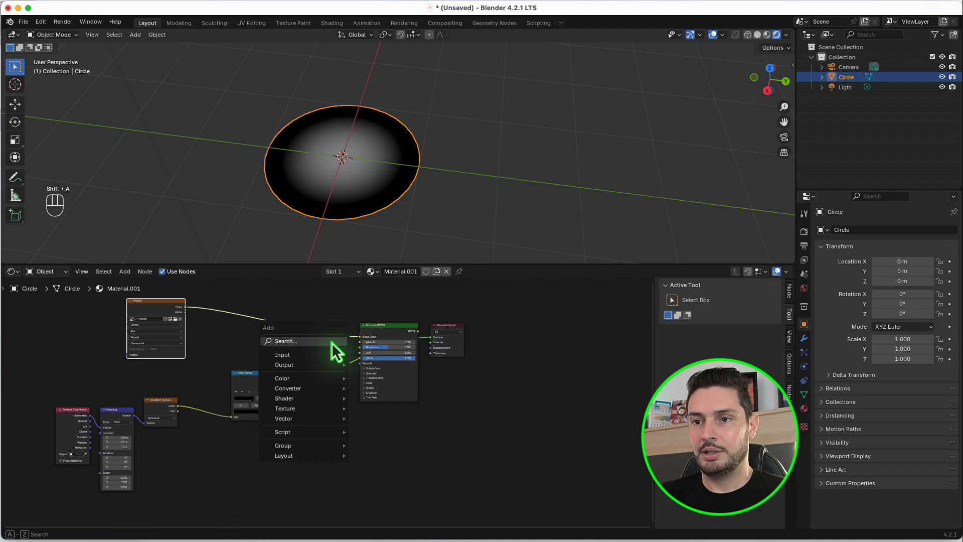
text(mix)
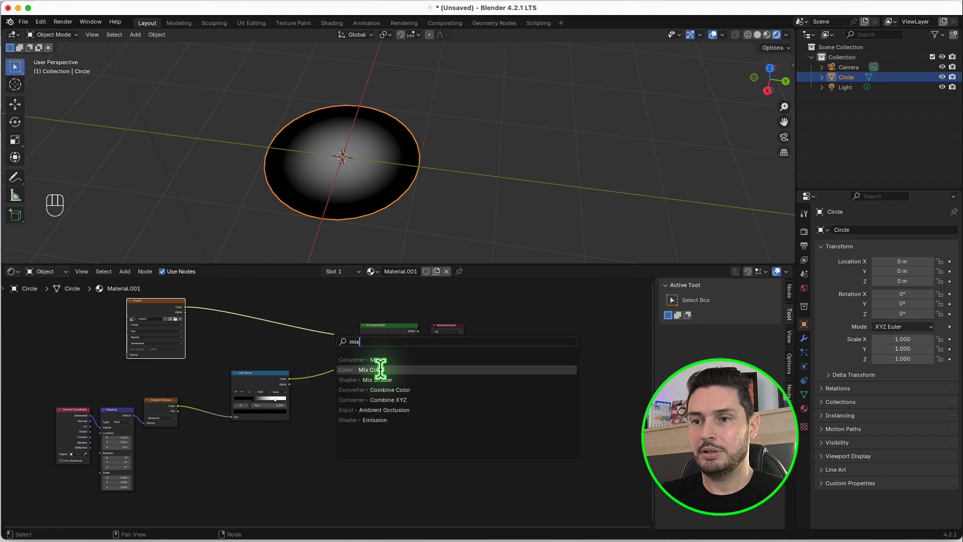
click(380, 359)
click(334, 323)
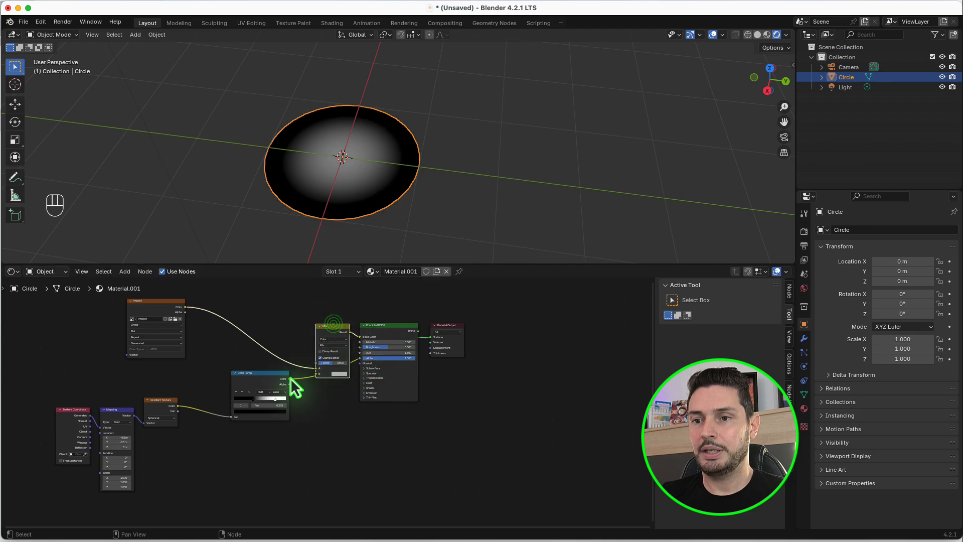
Connect the Color Ramp's Color output to the Mix node's B input and the Principled BSDF's output to the Material Output's Surface.
drag(290, 379, 317, 374)
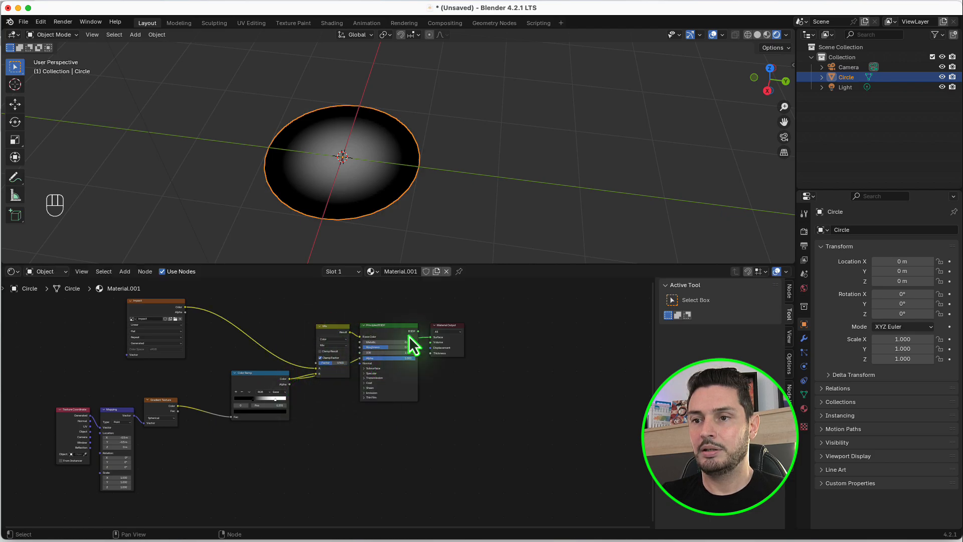
drag(418, 332, 432, 337)
Move the Principled BSDF and Material Output nodes together farther from the Mix node to make room between them.
drag(465, 367, 403, 319)
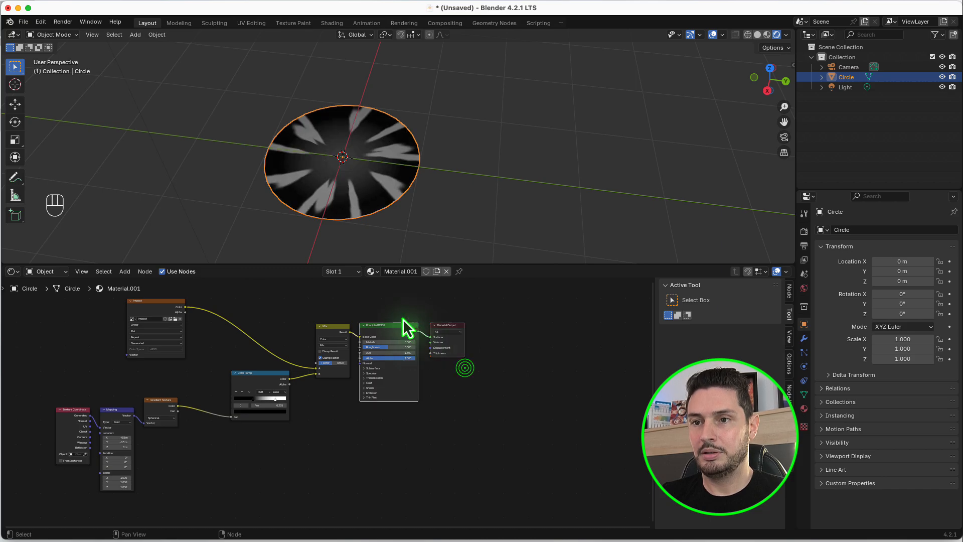
key(g)
click(460, 316)
click(420, 293)
scroll(333, 377, up, 1)
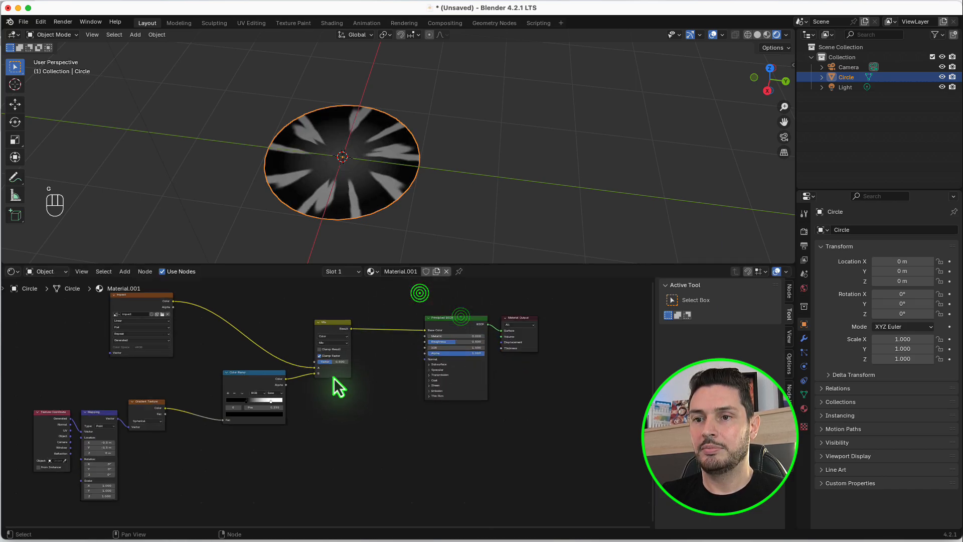
Switch the Mix node's blending mode to Multiply and raise its Factor to 1.000.
scroll(283, 445, down, 1)
scroll(239, 378, up, 1)
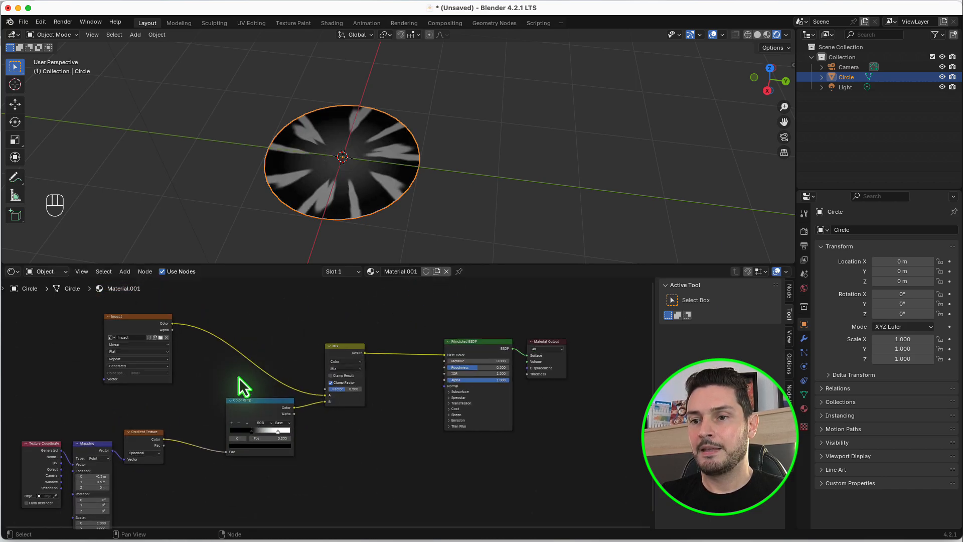
scroll(351, 388, up, 1)
scroll(348, 385, up, 1)
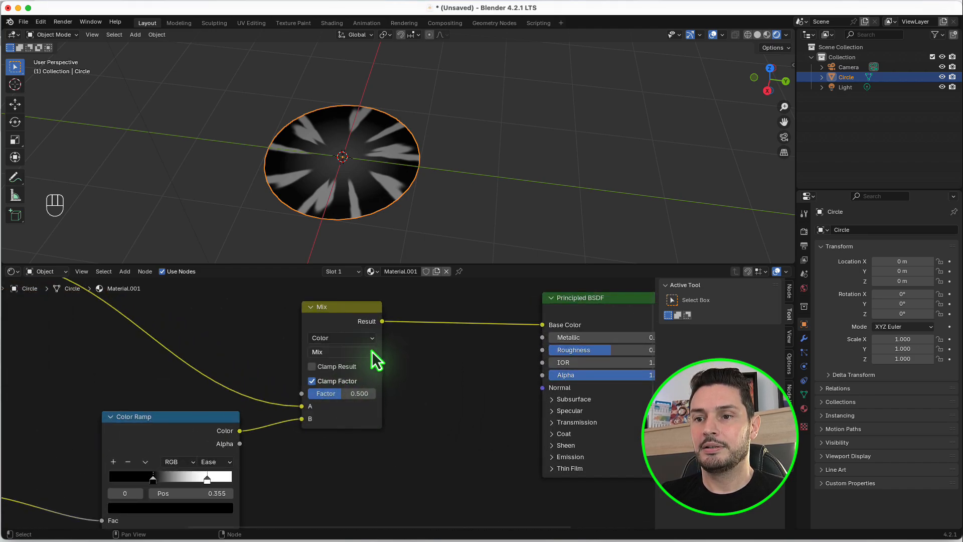
click(371, 352)
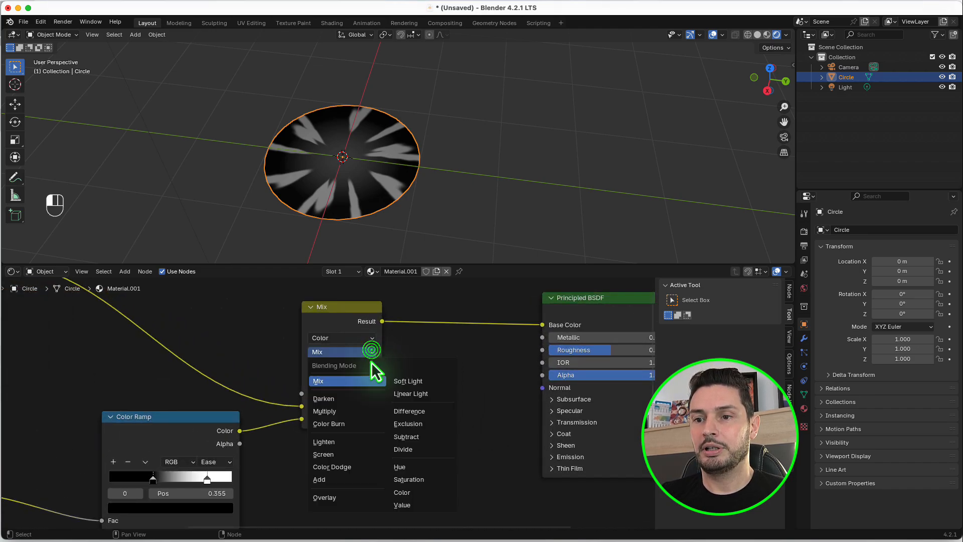
click(347, 411)
scroll(364, 387, up, 2)
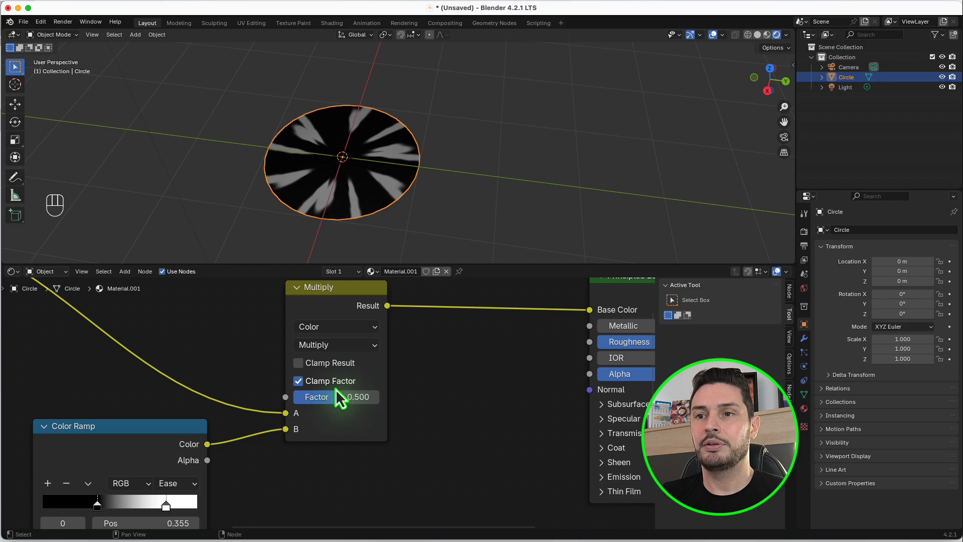
drag(345, 398, 381, 399)
scroll(346, 179, up, 5)
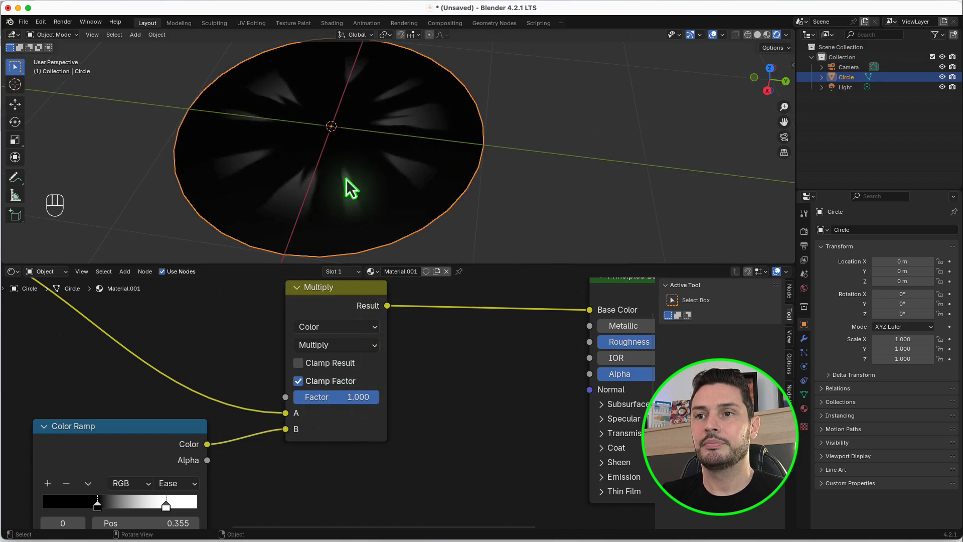
scroll(346, 179, down, 5)
scroll(261, 344, down, 1)
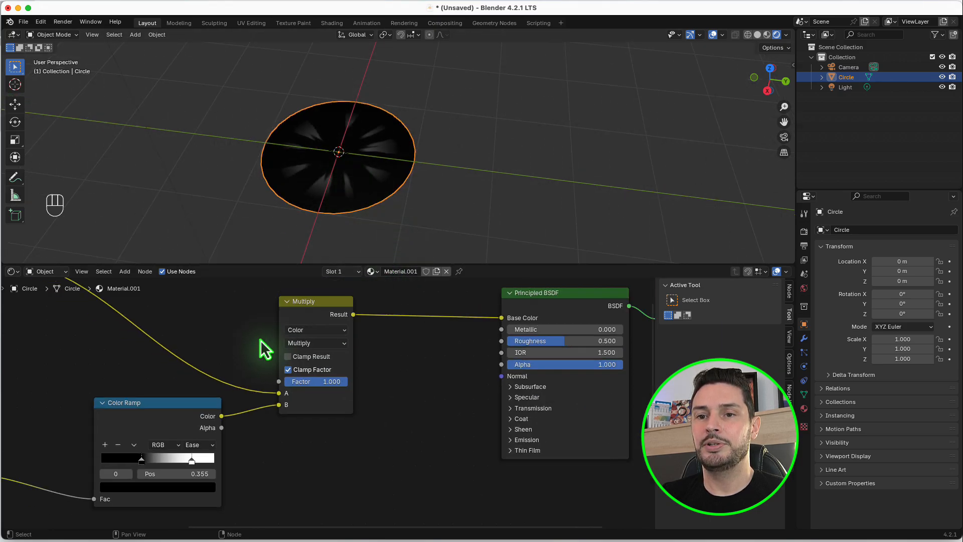
Move the Principled BSDF and Material Output nodes together farther from the Multiply node to make room between them.
scroll(321, 372, down, 3)
drag(319, 334, 297, 333)
drag(526, 415, 454, 336)
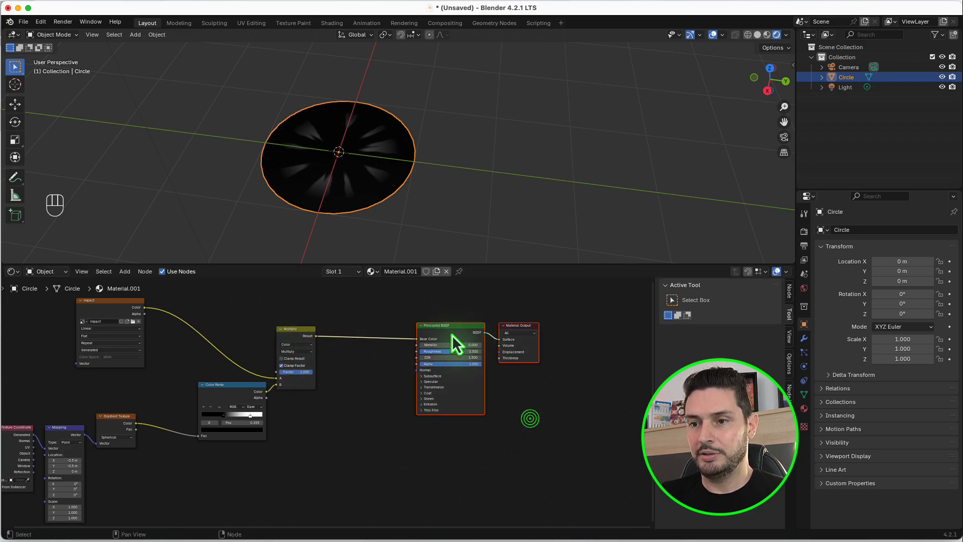
key(g)
click(515, 356)
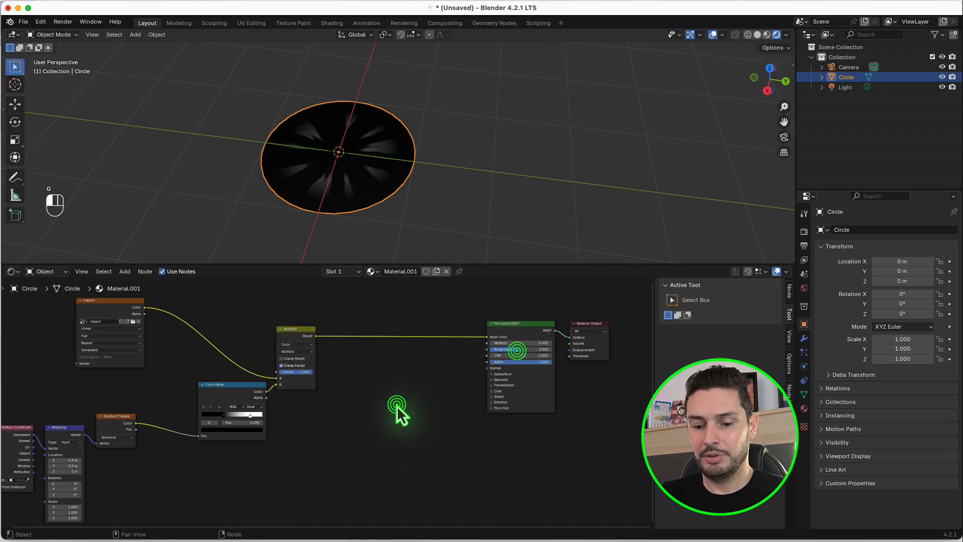
Add a second Color Ramp node and insert it on the link between the Multiply node and the Base Color.
scroll(397, 405, up, 2)
key(shift+a)
text(color)
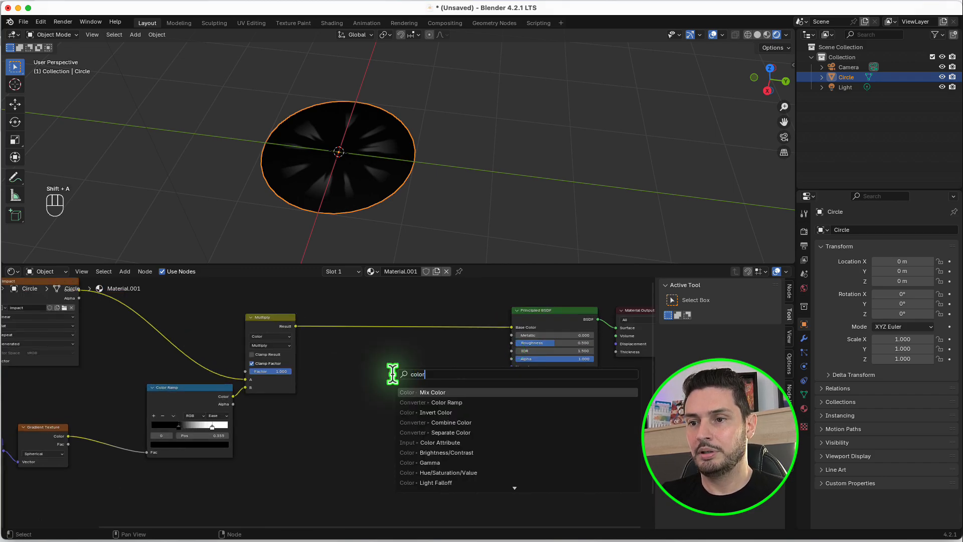
click(459, 401)
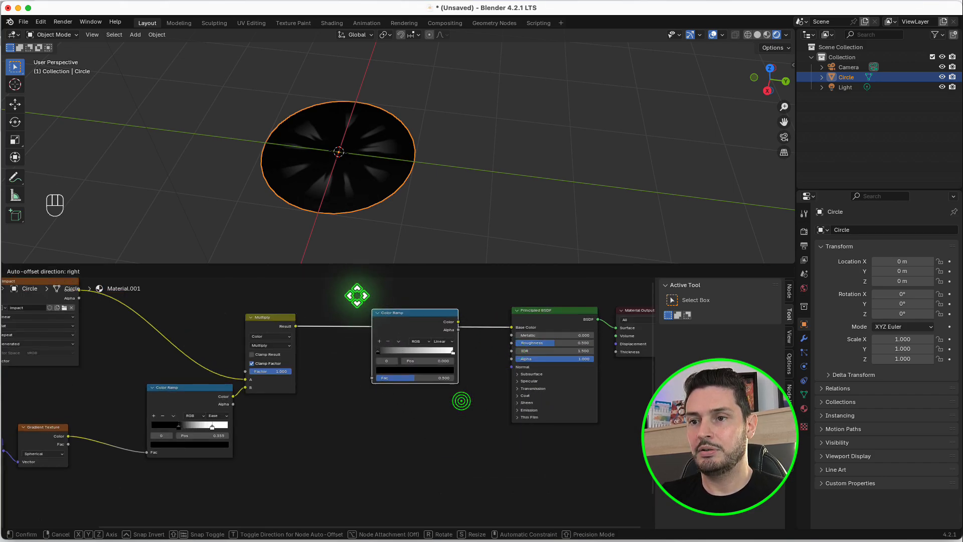
click(352, 296)
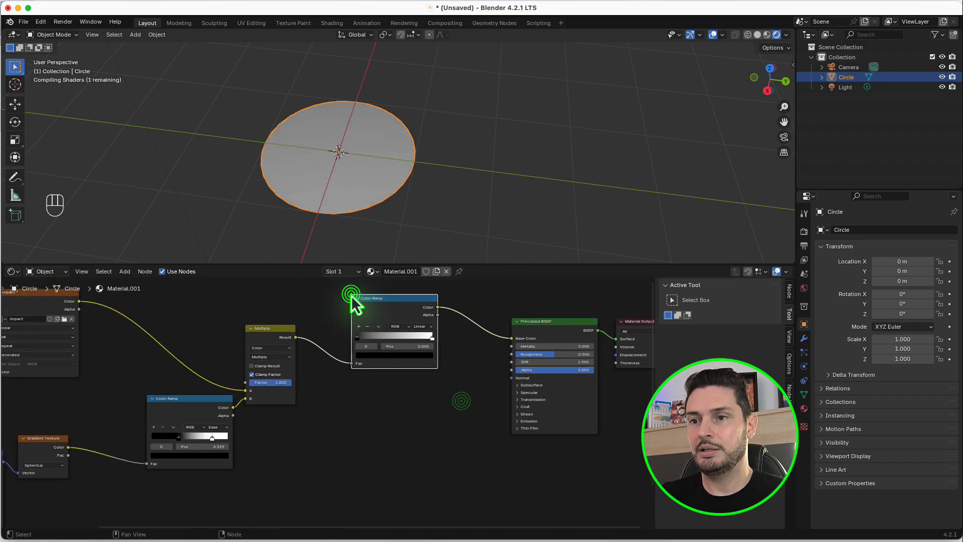
Recolor the second Color Ramp's white stop to orange.
click(419, 335)
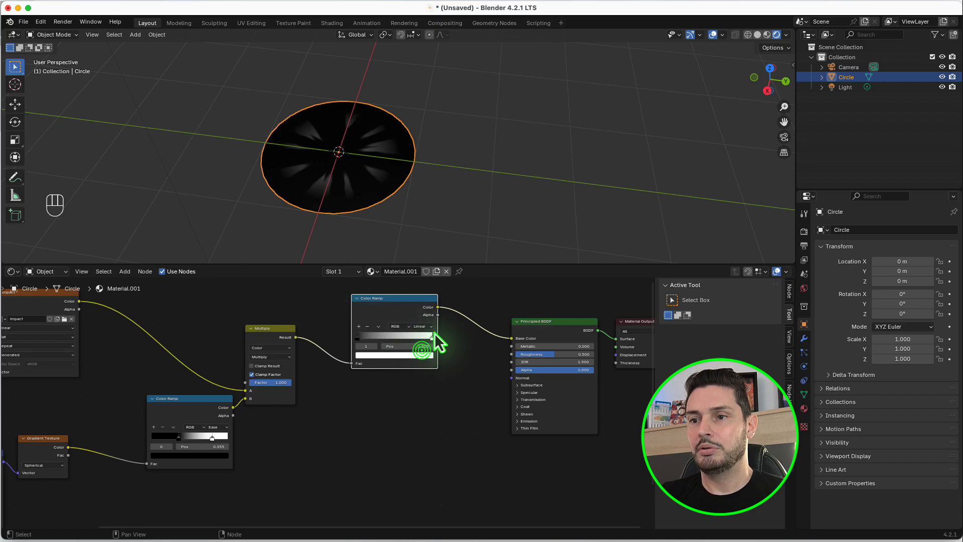
click(421, 355)
click(379, 292)
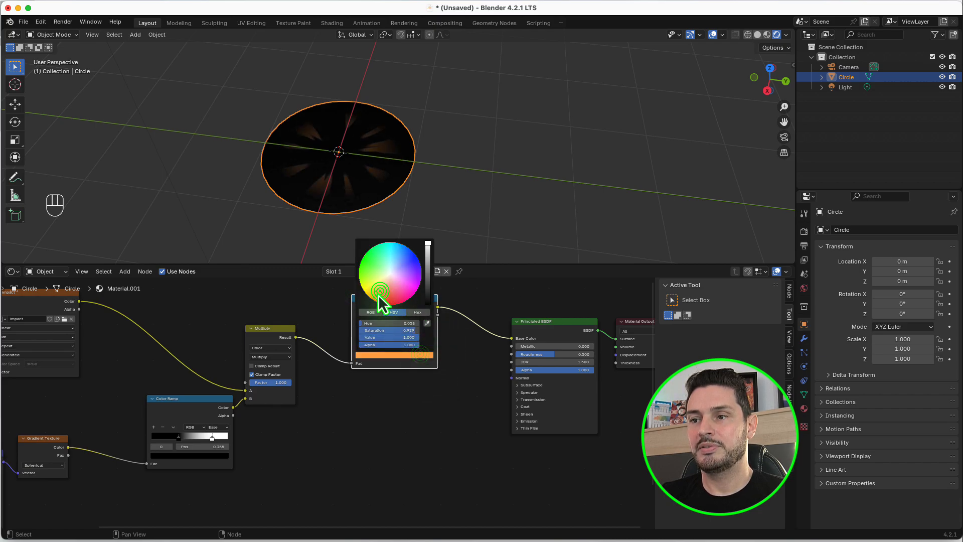
scroll(370, 427, down, 9)
scroll(465, 433, up, 9)
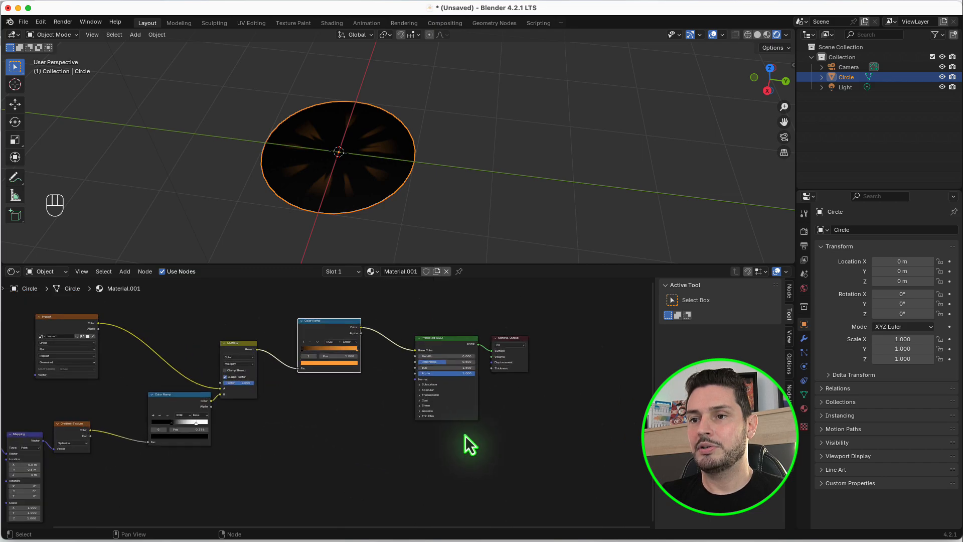
Set the Principled BSDF's Roughness to 0 and connect the orange Color Ramp's Color output to its Alpha input.
scroll(458, 392, up, 3)
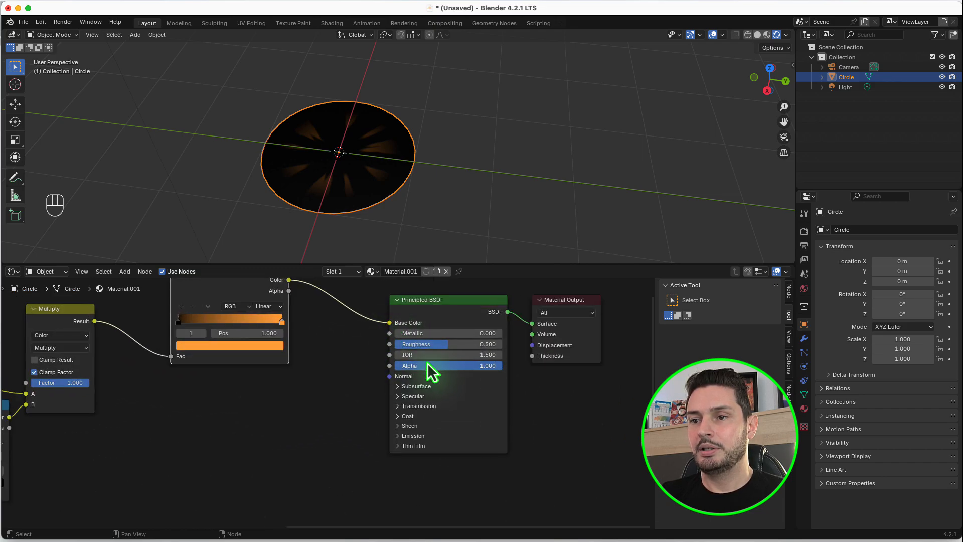
drag(438, 350, 378, 351)
scroll(386, 332, down, 1)
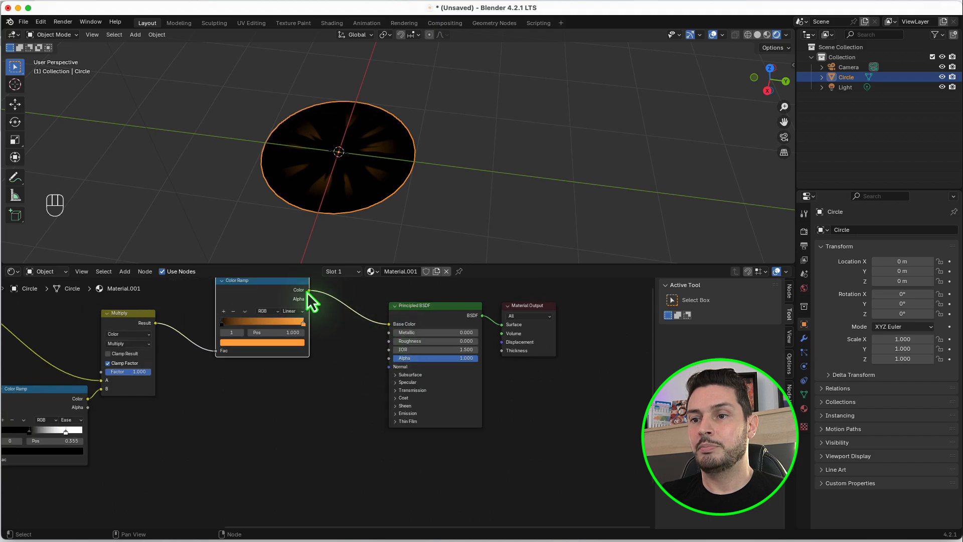
drag(307, 292, 389, 358)
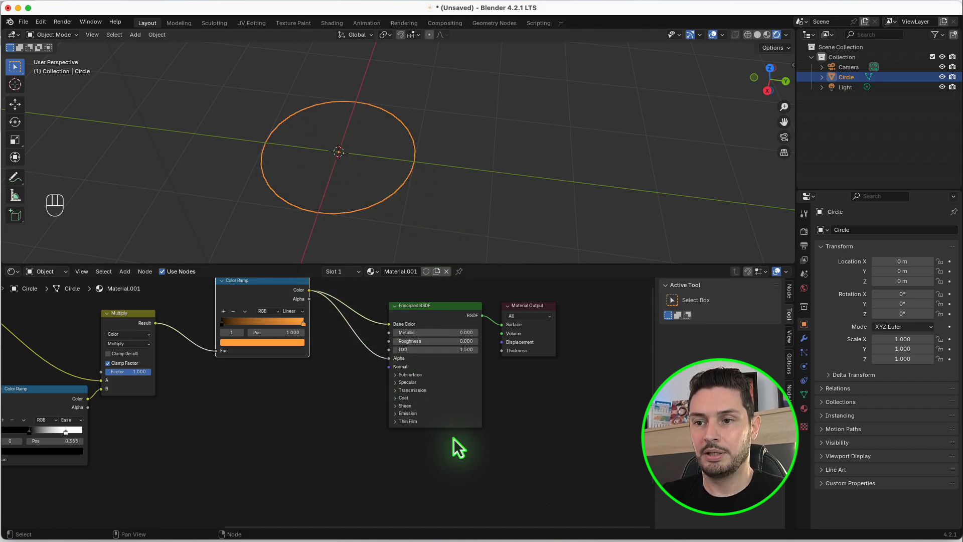
Expand the Principled BSDF's Emission settings and connect the orange Color Ramp's Color output to the Emission Color input.
scroll(453, 438, up, 2)
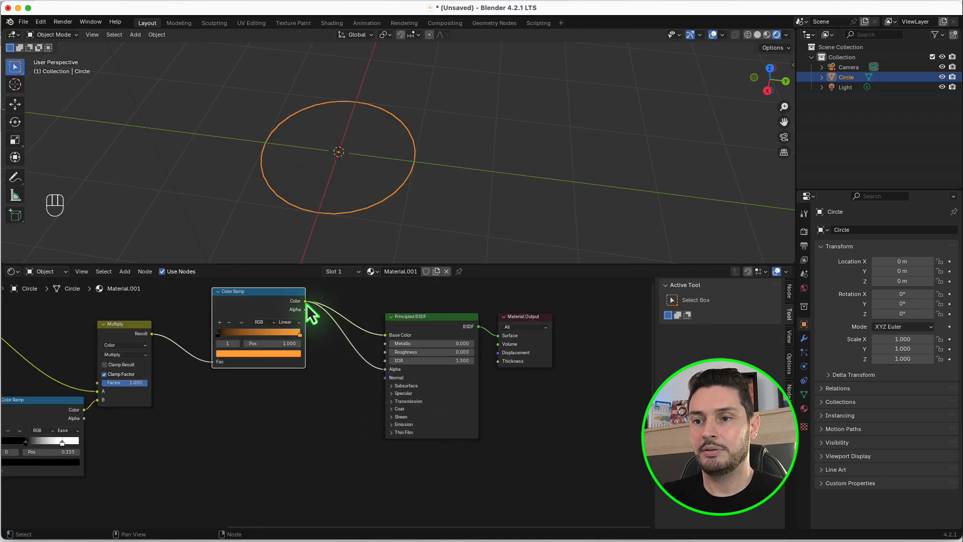
drag(306, 302, 380, 427)
click(333, 421)
click(391, 425)
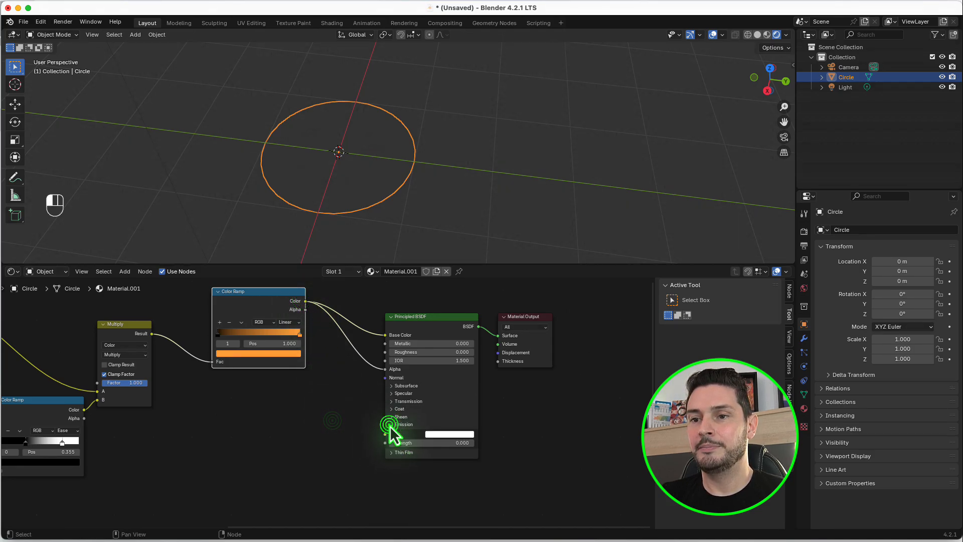
drag(306, 301, 342, 386)
drag(354, 426, 385, 435)
Try an Emission Strength of 5 on the Principled BSDF.
scroll(447, 436, up, 2)
scroll(447, 436, up, 1)
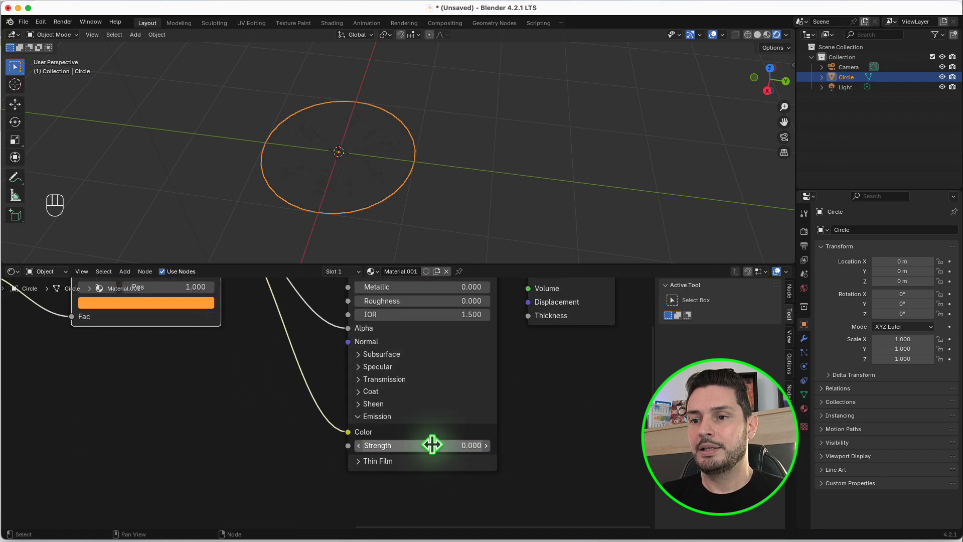
click(418, 448)
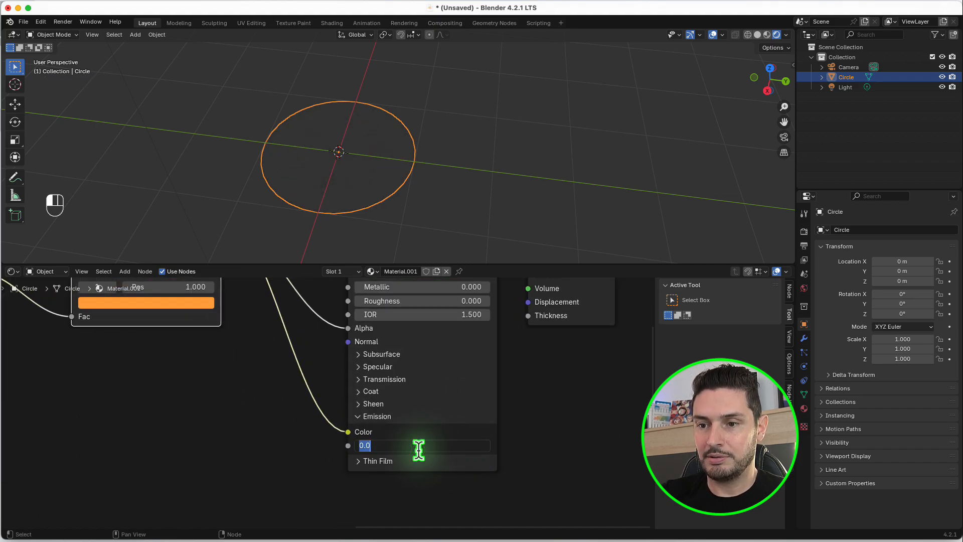
text(5)
click(567, 452)
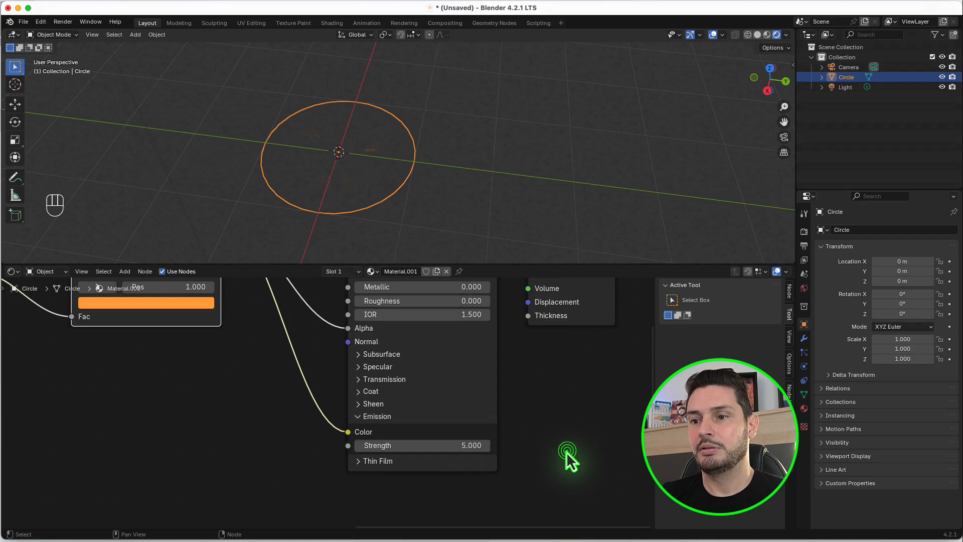
Set the Principled BSDF's Emission Strength to 10 and check the disc from another angle.
click(477, 446)
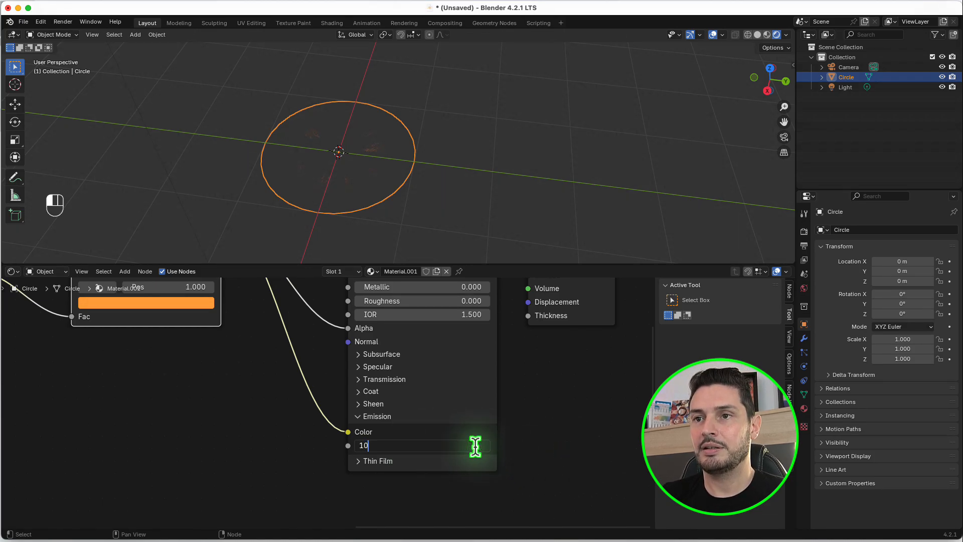
click(580, 444)
middle_drag(440, 194, 316, 155)
scroll(271, 448, down, 2)
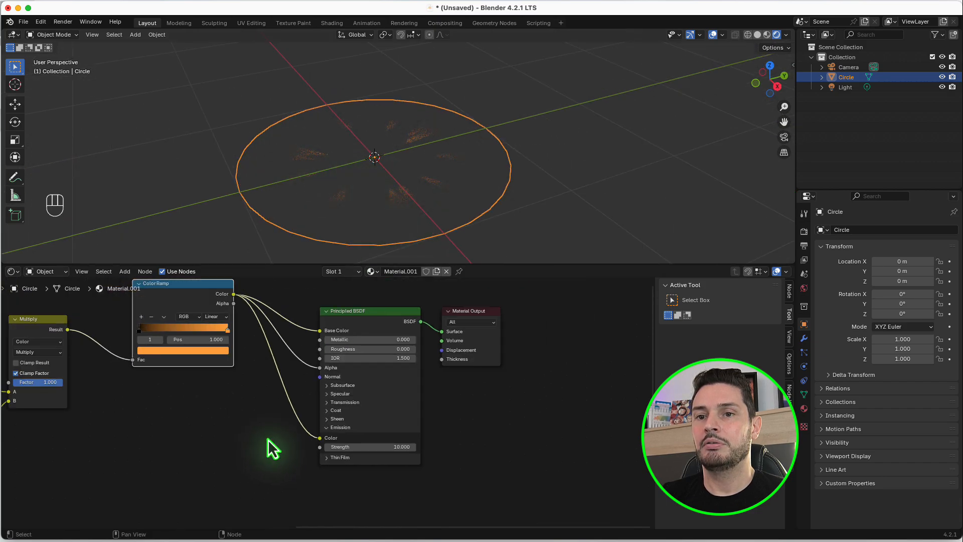
Move the orange stop of the second Color Ramp to position 0.164 to brighten the impact streaks.
scroll(179, 316, up, 2)
click(250, 338)
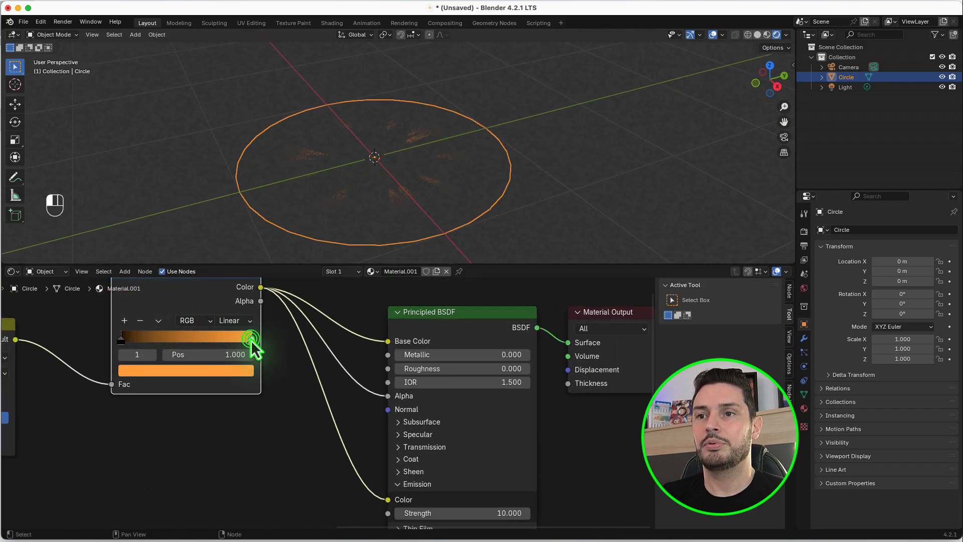
mouse_move(251, 340)
mouse_down()
mouse_move(198, 348)
mouse_move(141, 341)
mouse_up()
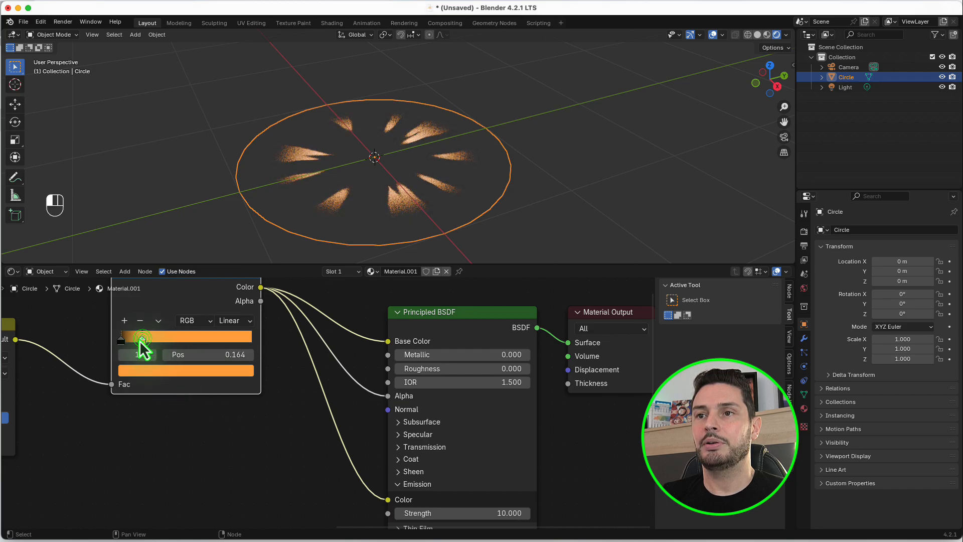
scroll(445, 221, up, 3)
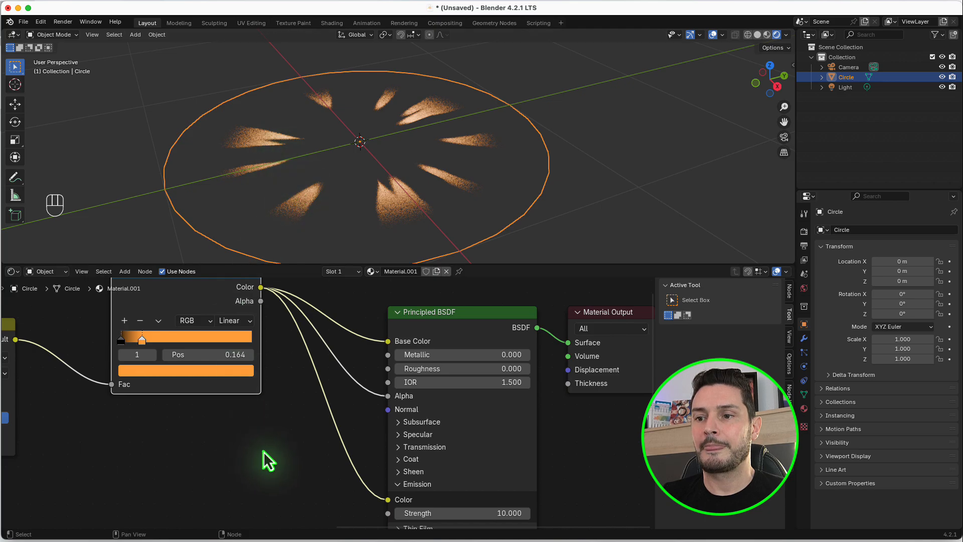
Add connected Texture Coordinate and Mapping nodes to the impact Image Texture node.
scroll(264, 451, down, 8)
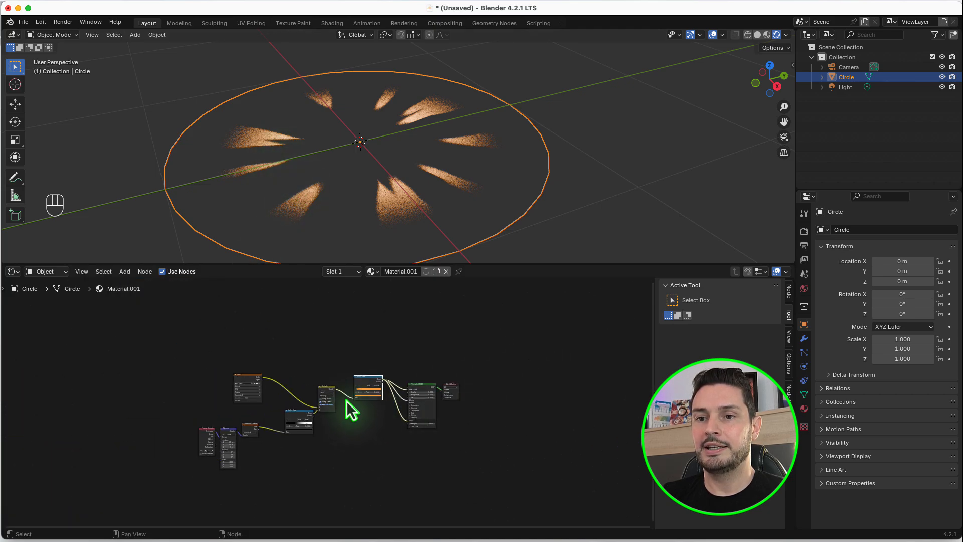
scroll(331, 394, up, 2)
click(204, 368)
scroll(203, 369, up, 2)
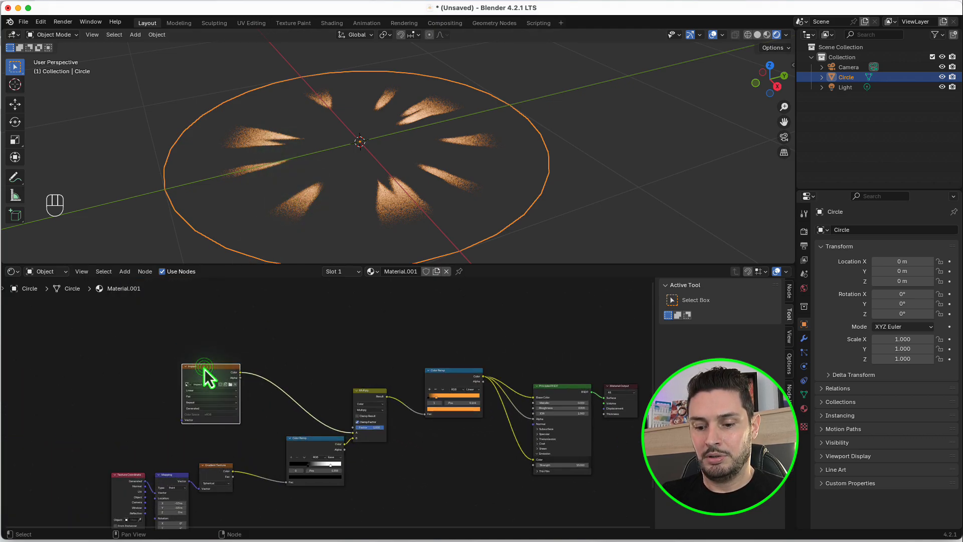
key(ctrl+t)
scroll(206, 374, up, 2)
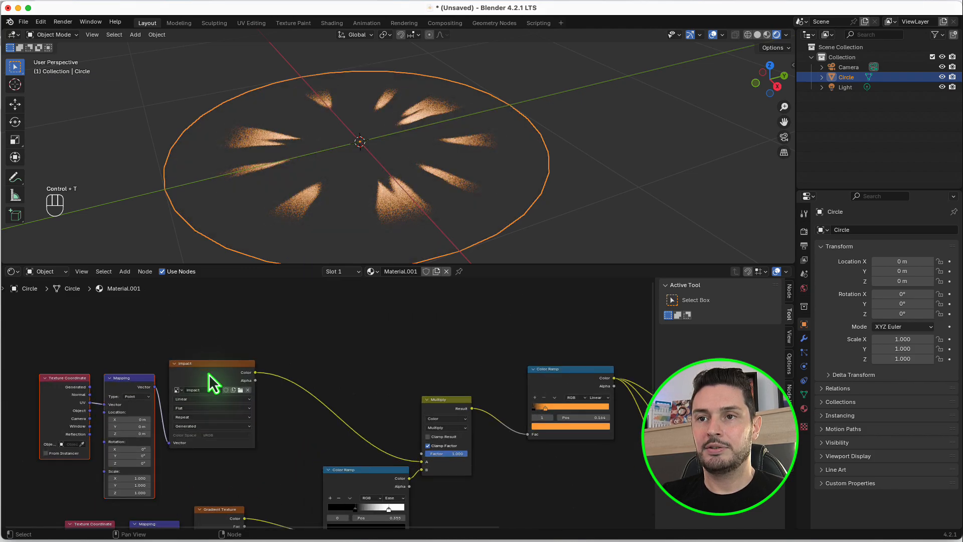
Try sliding the impact texture across the disc by varying the new Mapping node's Y location.
ctrl+middle_drag(237, 371, 173, 441)
scroll(173, 440, up, 5)
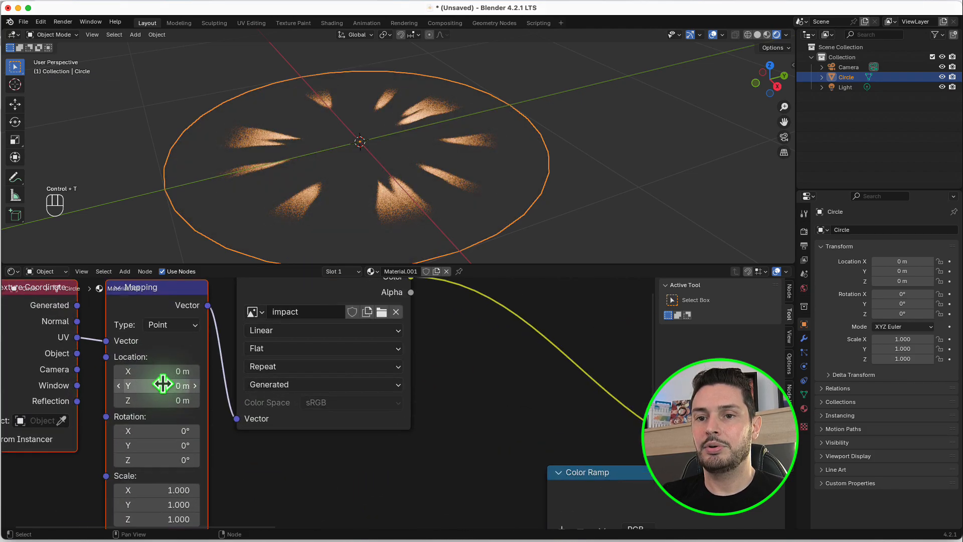
drag(149, 385, 146, 386)
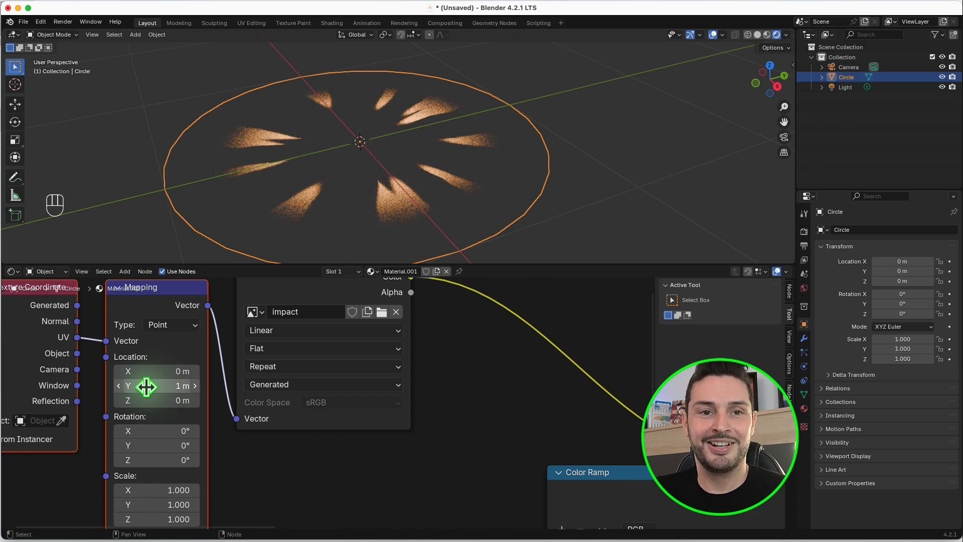
key(shift)
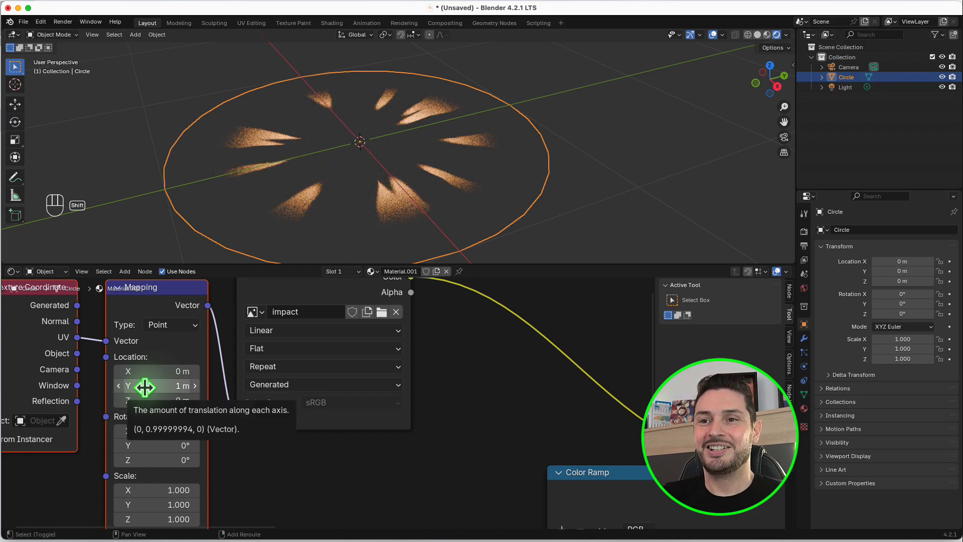
shift+drag(149, 387, 191, 387)
Animate the impact texture by entering the driver expression #frame/50 for the Mapping node's Y location.
click(145, 386)
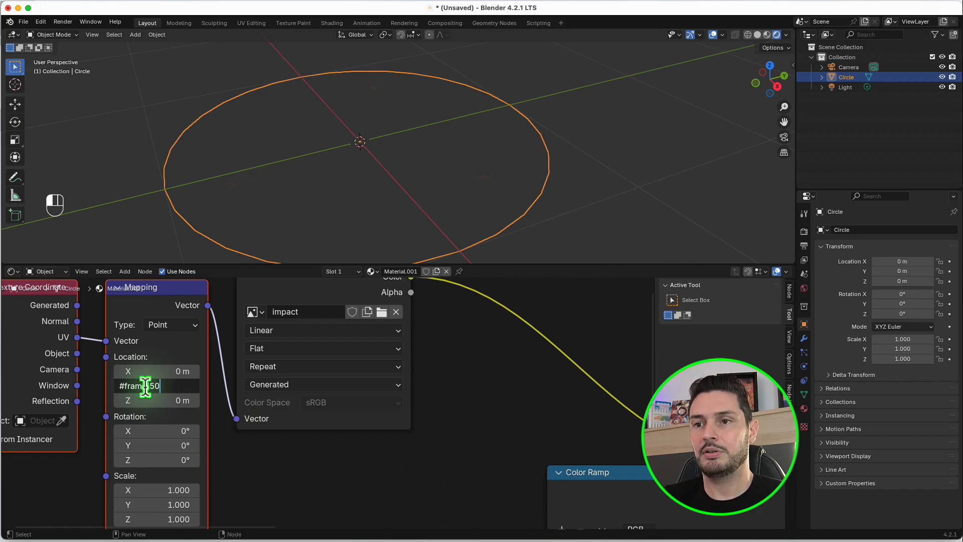
key(Return)
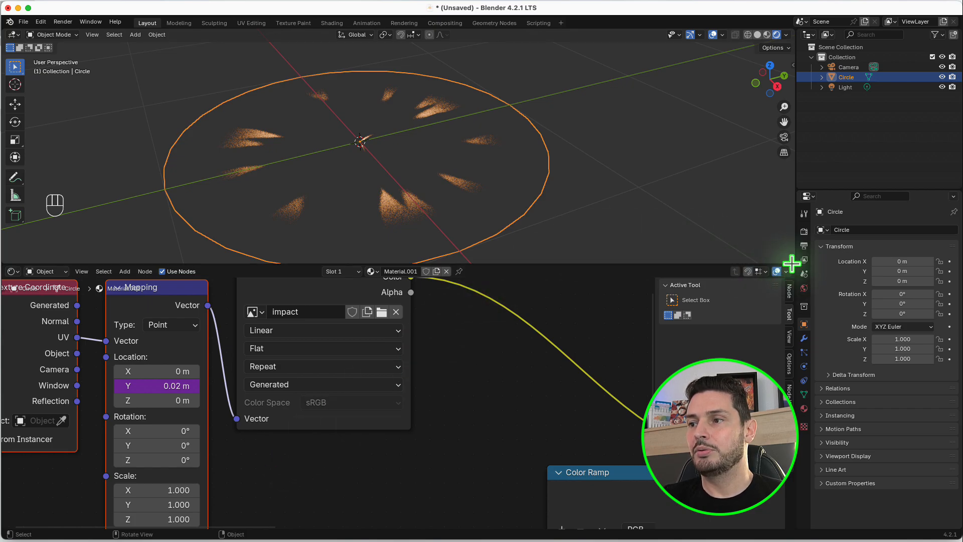
Split off a narrow area between the 3D viewport and the shader nodes and make it a Timeline.
drag(792, 263, 4, 250)
click(13, 259)
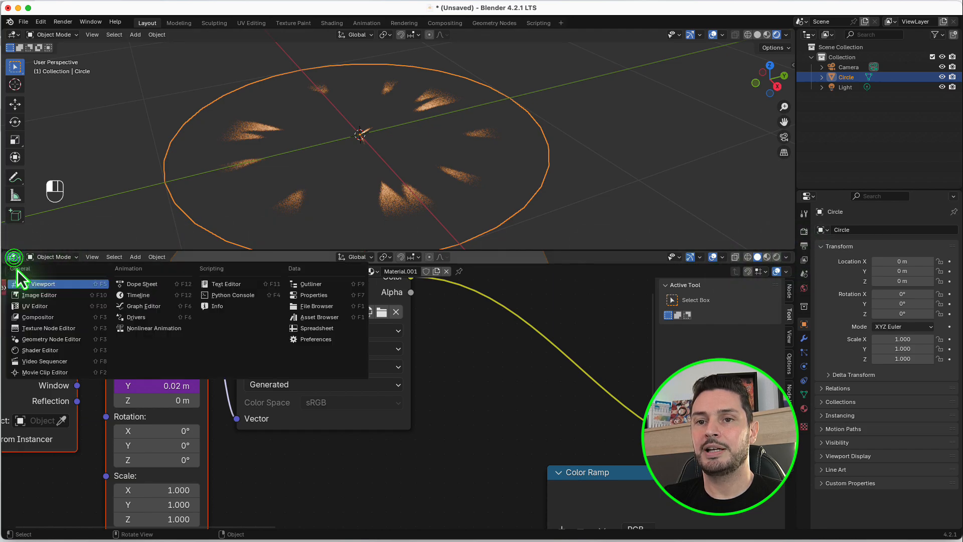
click(125, 299)
Play the animation to check how the impact texture moves across the disc.
click(409, 258)
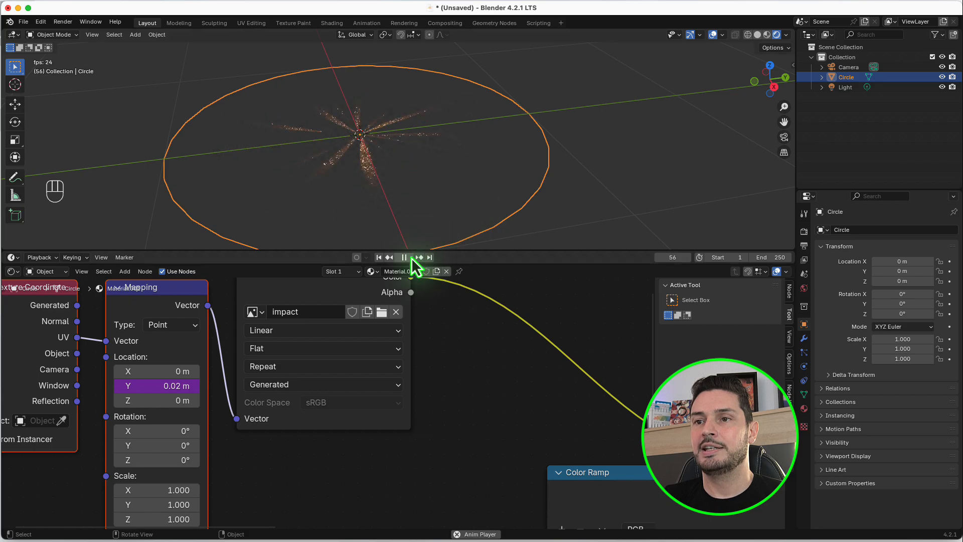
click(405, 258)
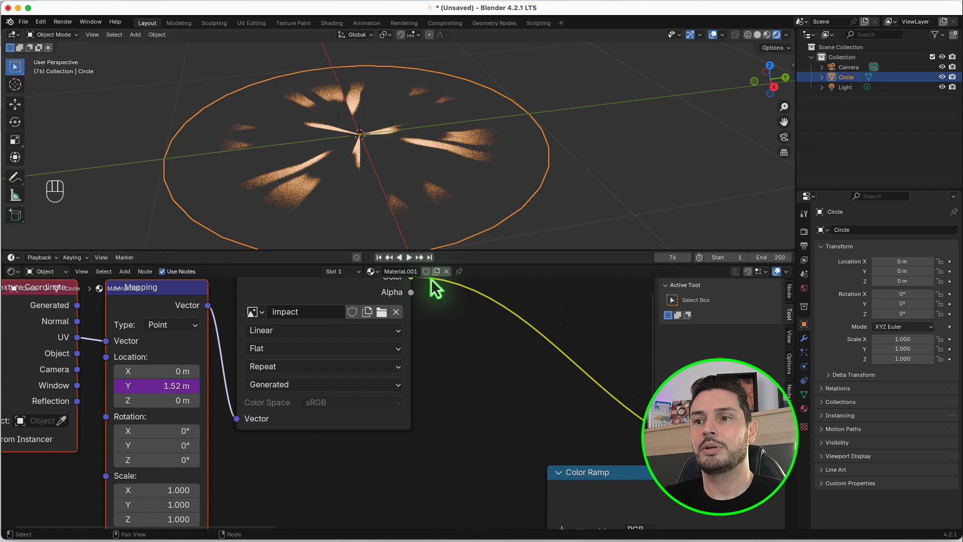
click(409, 259)
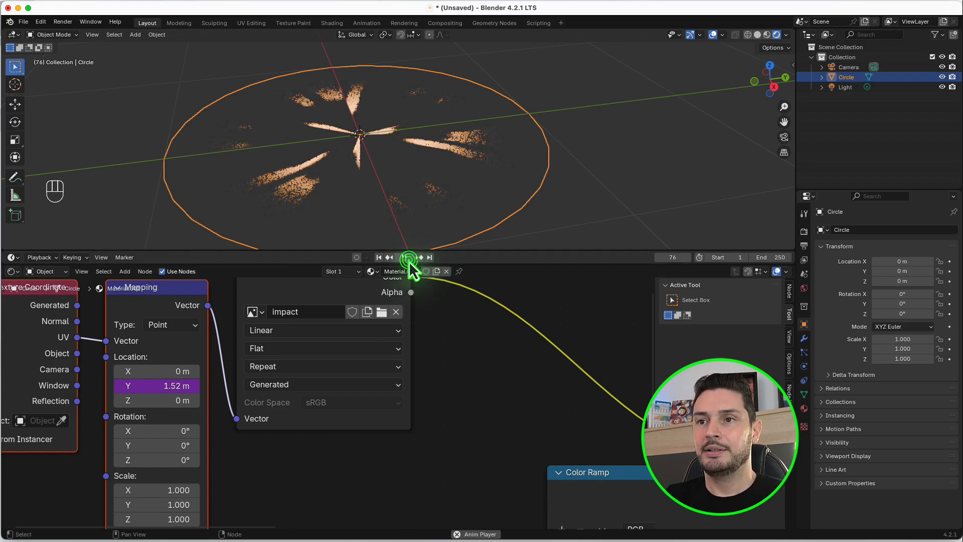
scroll(371, 416, down, 2)
scroll(365, 422, down, 2)
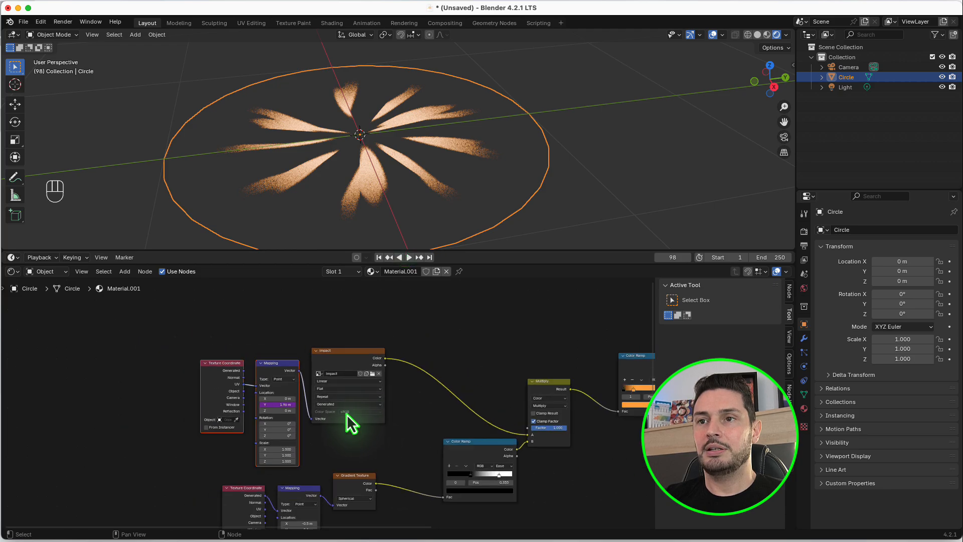
Change the material node area to the Compositor and enable Use Nodes.
click(11, 271)
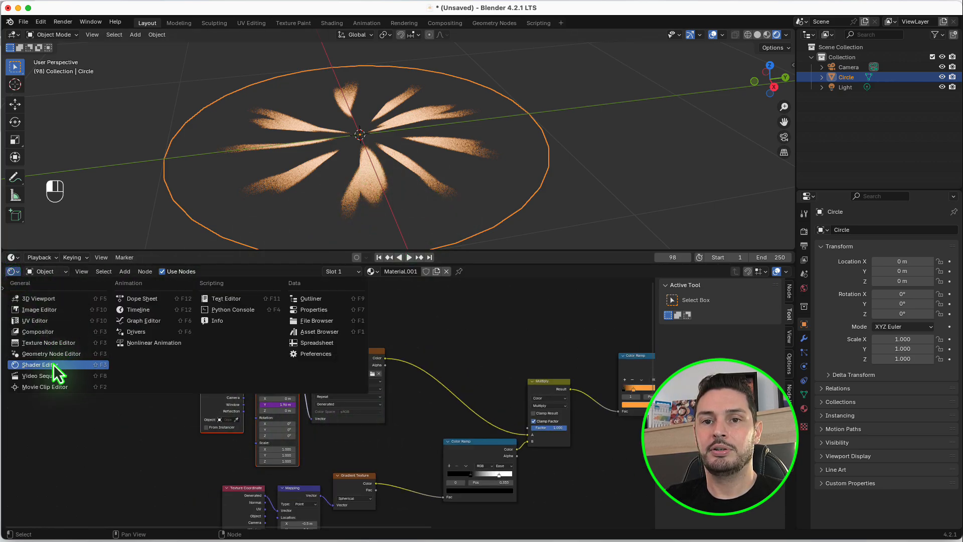
click(54, 333)
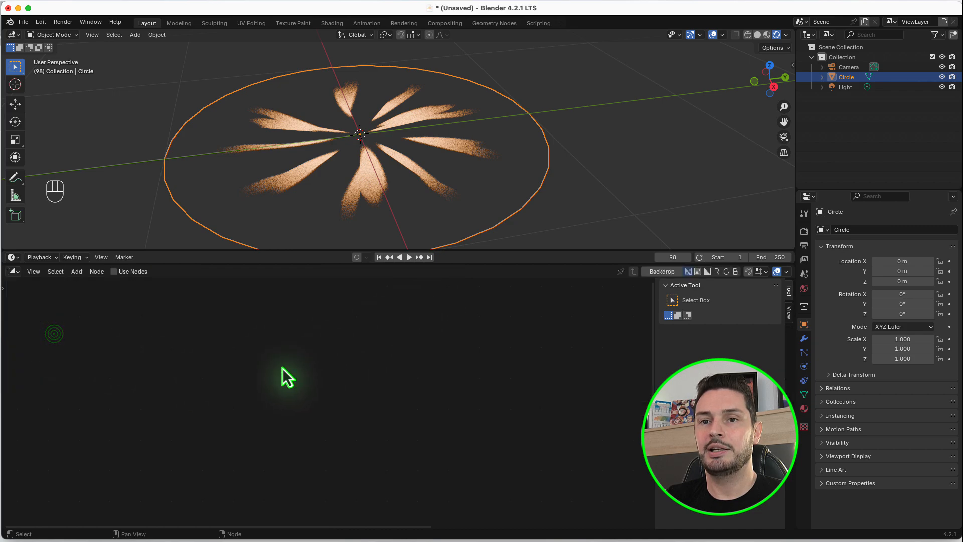
click(114, 274)
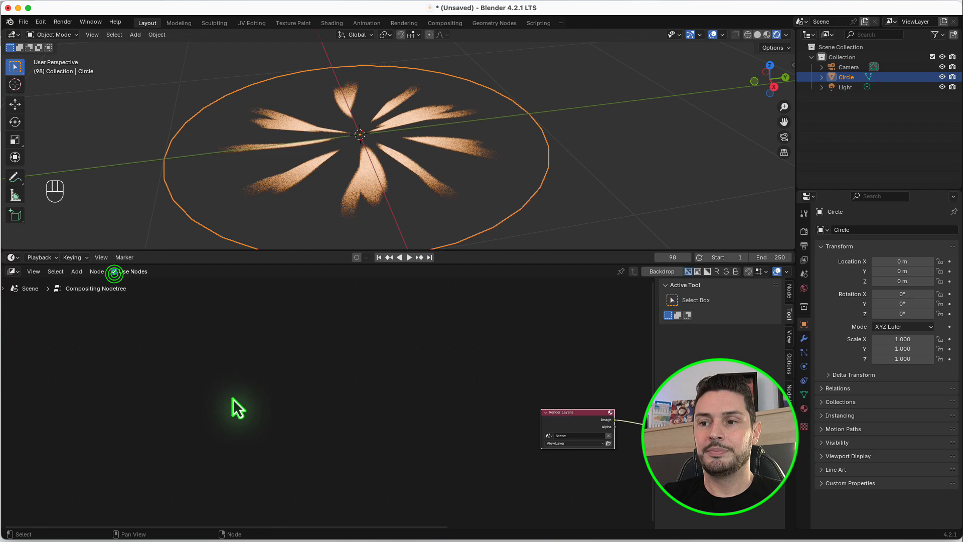
Insert a Glare node on the link between the Render Layers and Composite nodes.
scroll(345, 394, up, 5)
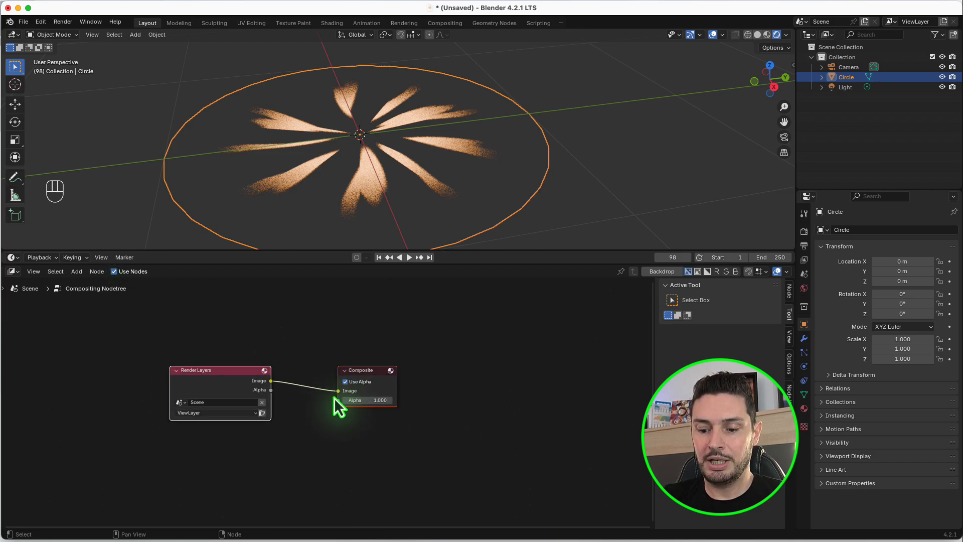
key(shift+a)
text(glare)
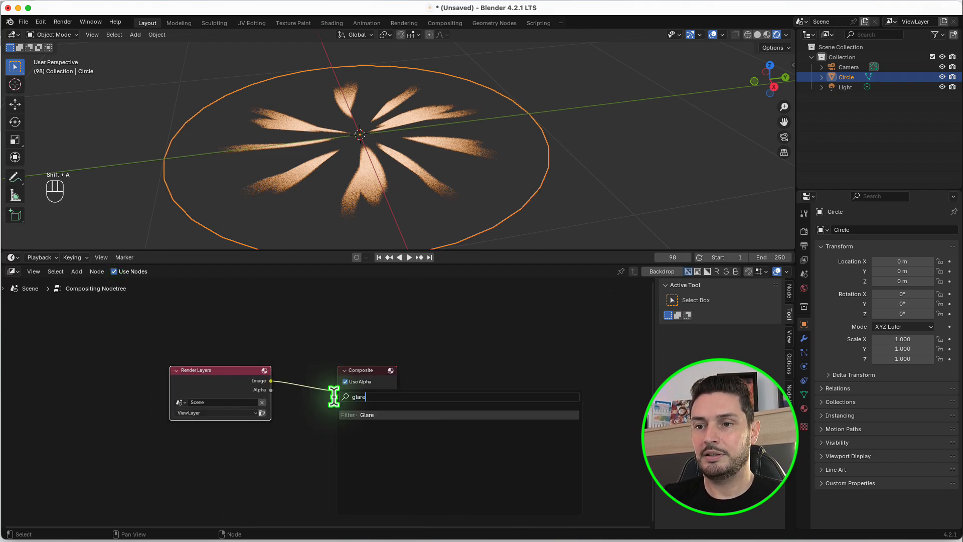
click(377, 415)
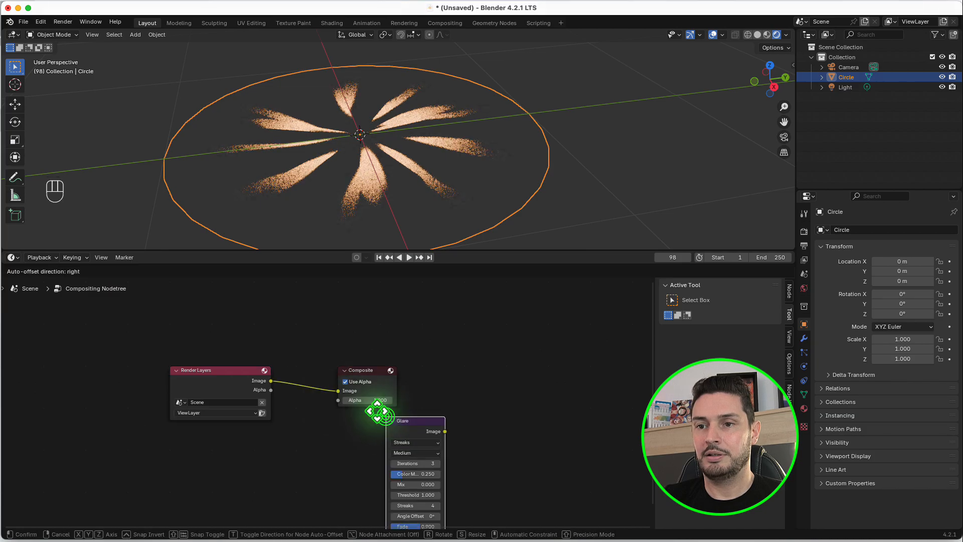
click(293, 355)
scroll(316, 416, up, 4)
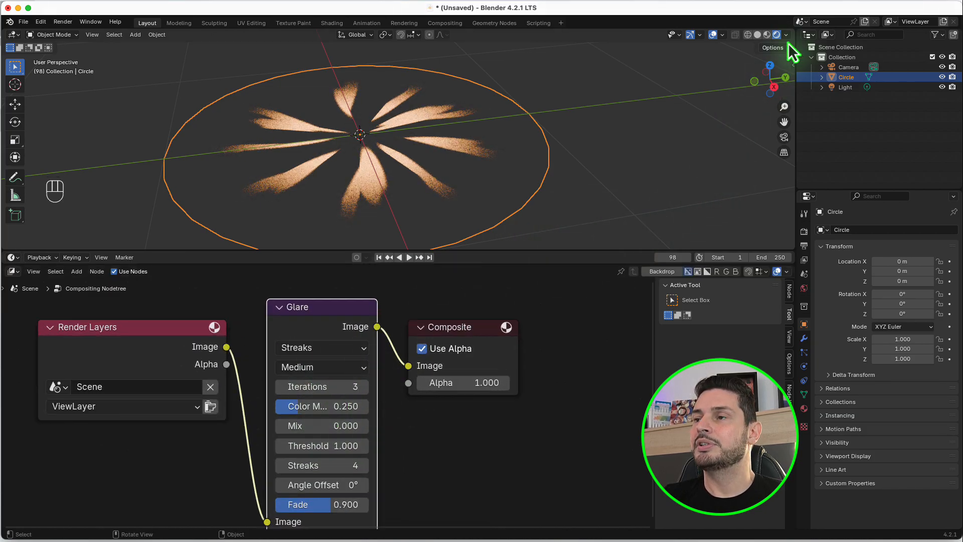
Set the viewport shading's Compositor option to Always so the glare shows in the 3D viewport.
click(786, 35)
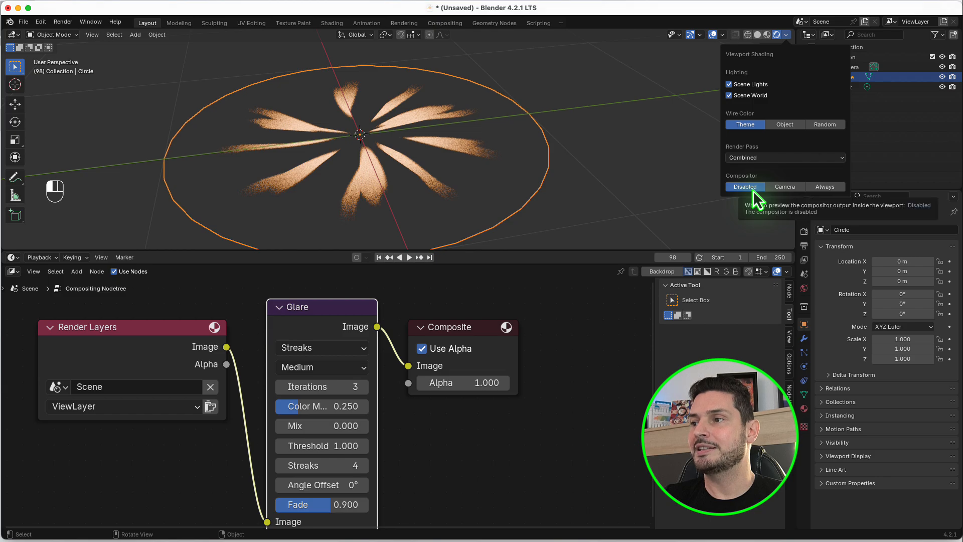
click(824, 187)
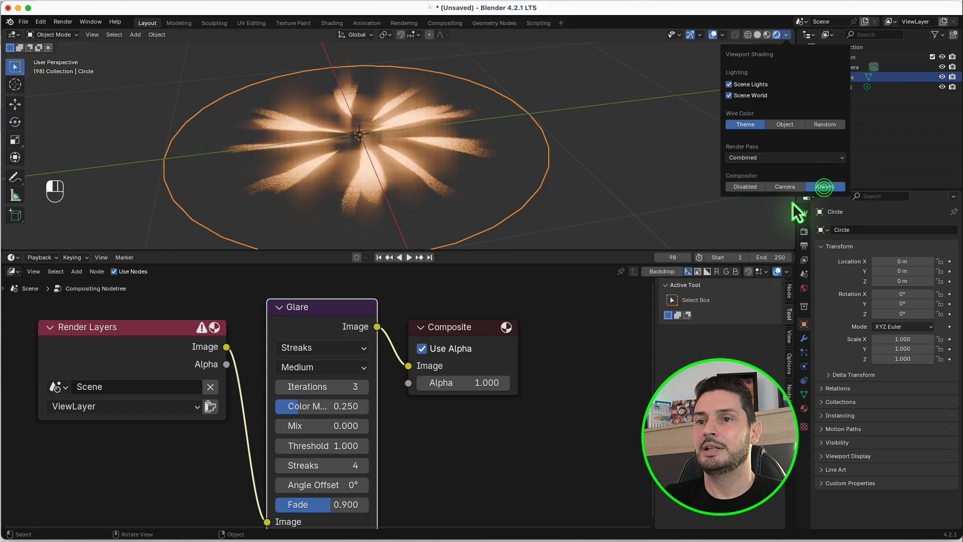
scroll(351, 401, up, 2)
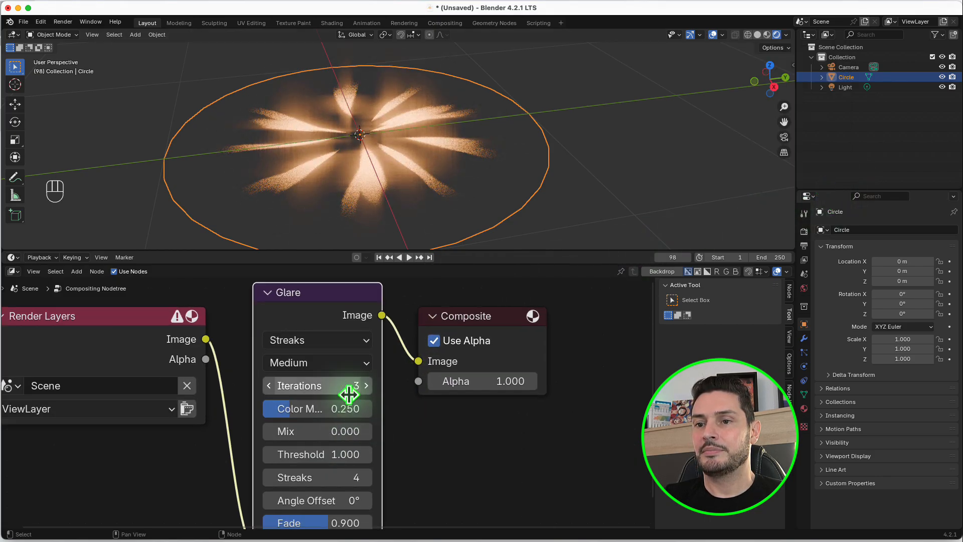
View the disc from a steeper angle and play the animation to examine the Streaks glare.
middle_drag(436, 218, 440, 10)
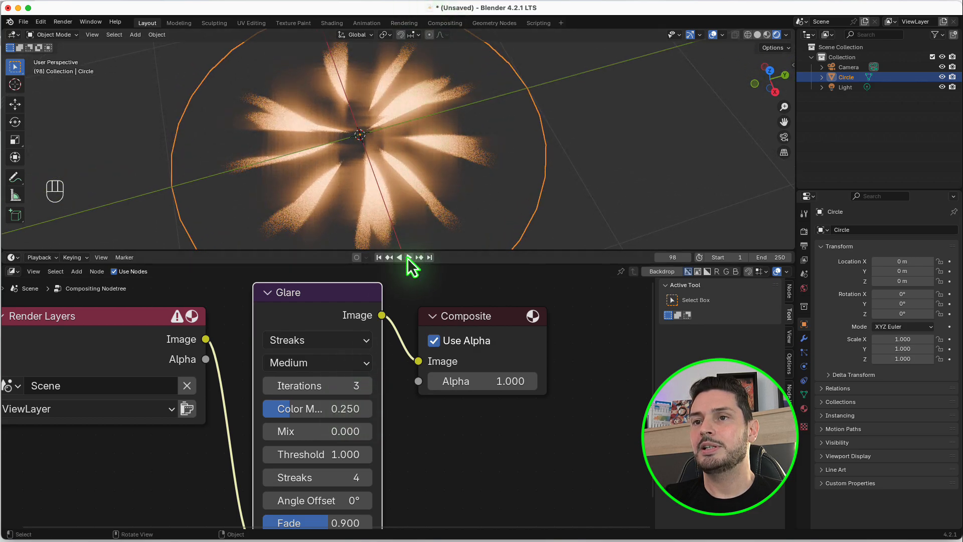
click(408, 257)
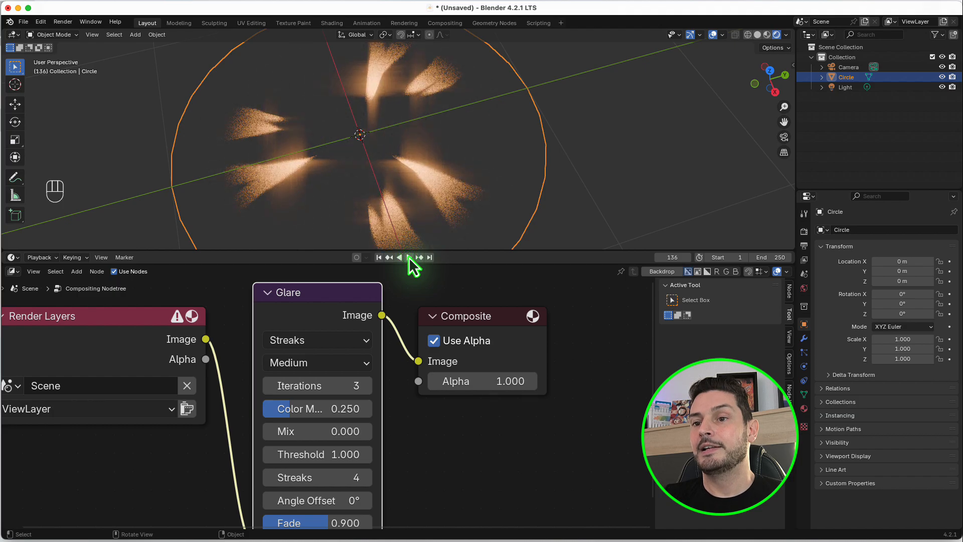
scroll(365, 384, down, 1)
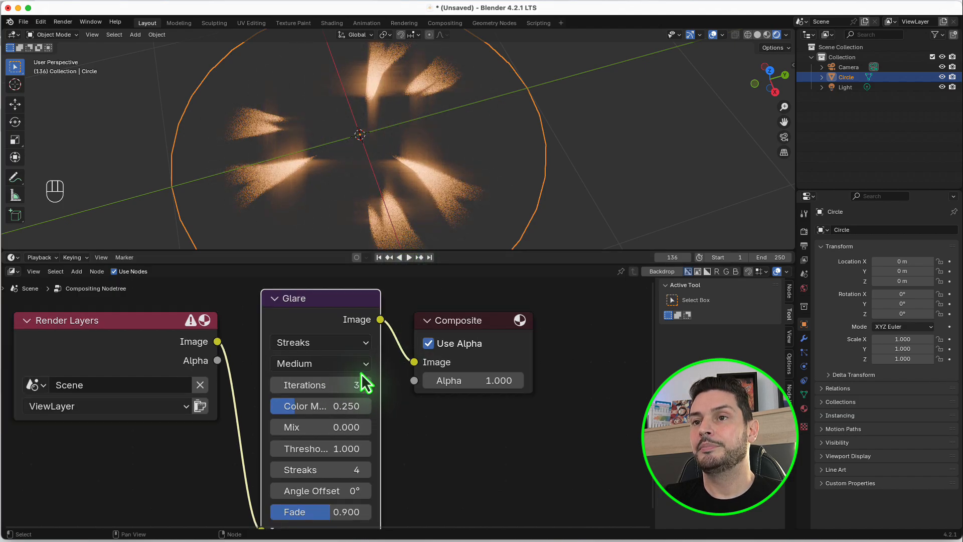
scroll(366, 384, down, 2)
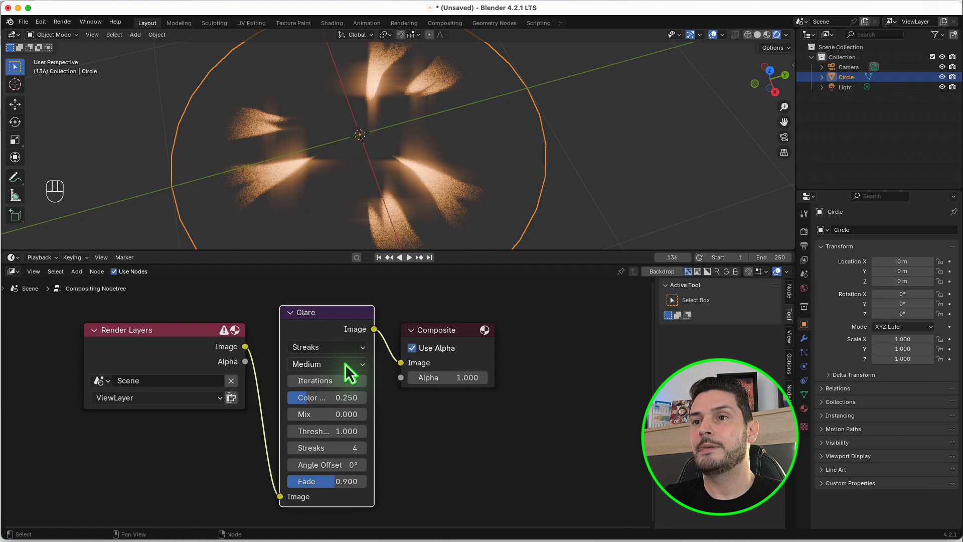
scroll(364, 388, up, 1)
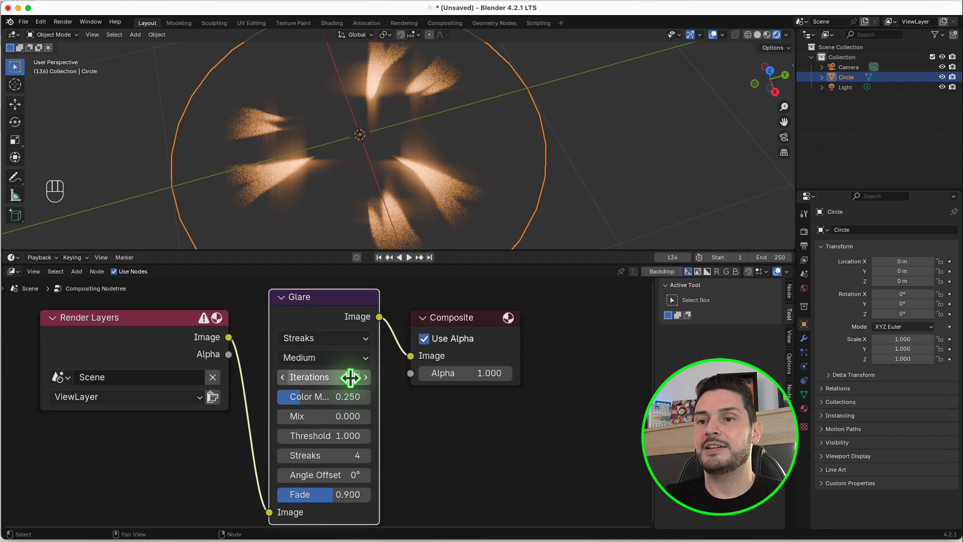
click(410, 257)
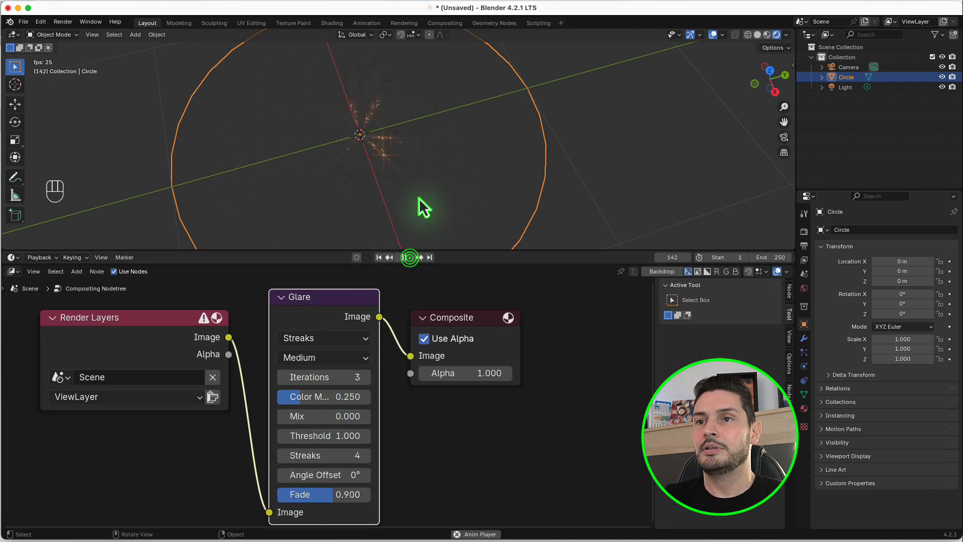
click(405, 258)
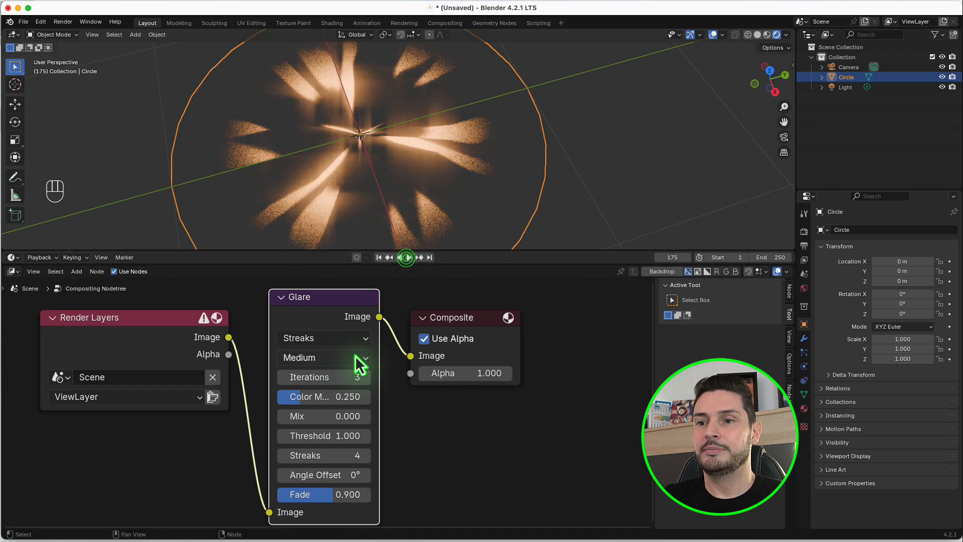
Set the Glare node's type to Bloom and play the animation to check the glow.
click(358, 338)
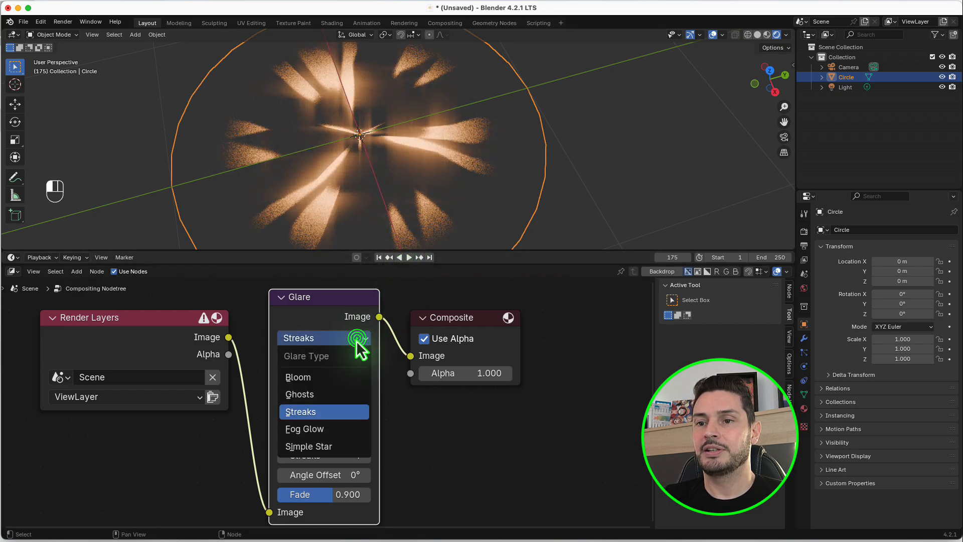
click(329, 384)
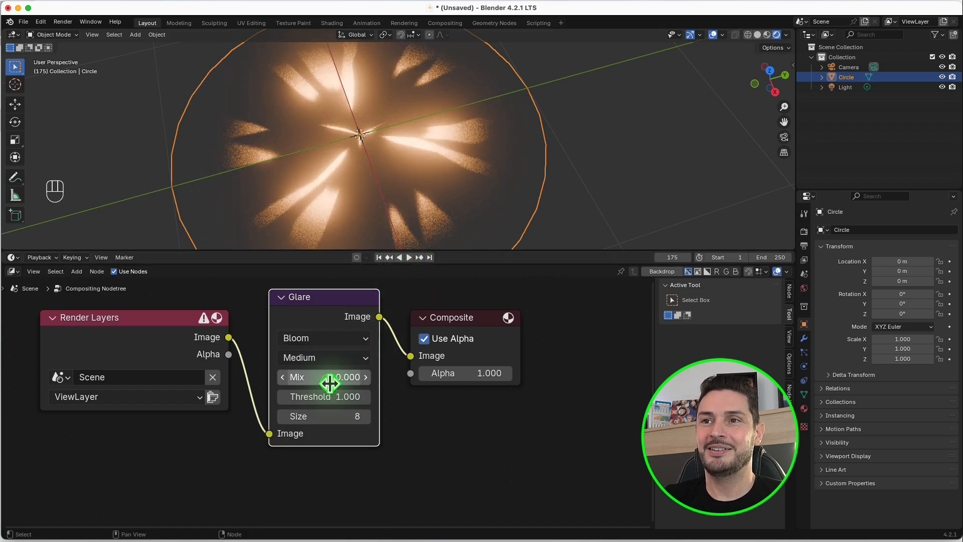
click(408, 257)
scroll(391, 196, down, 2)
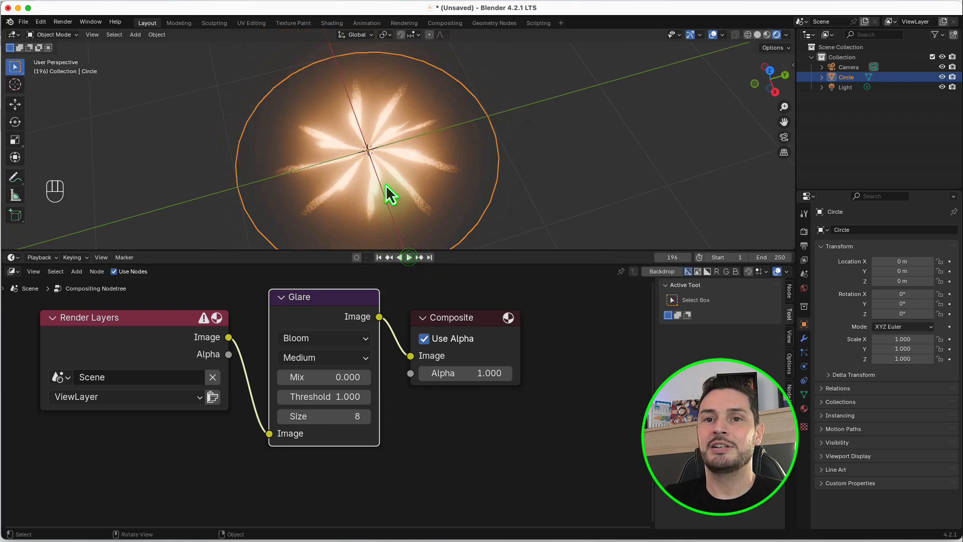
scroll(406, 176, down, 3)
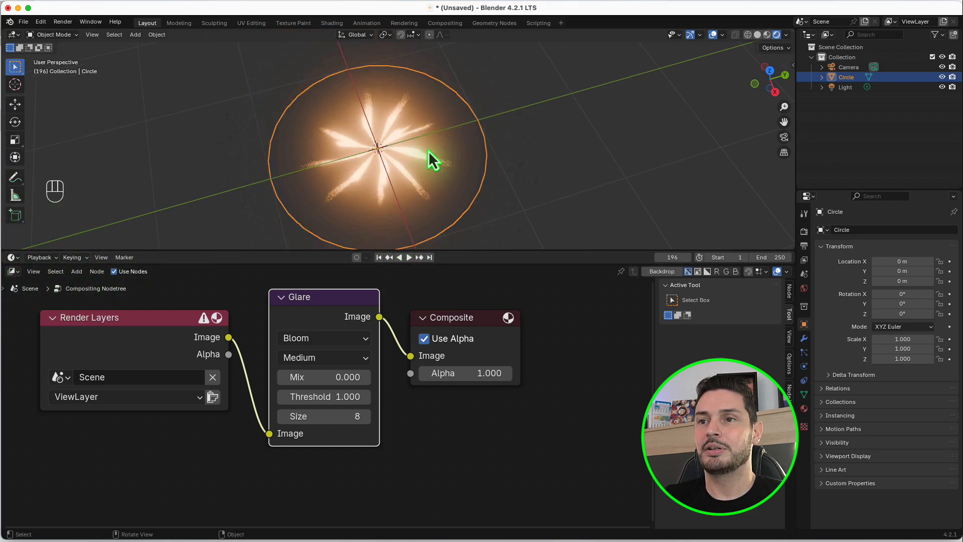
click(13, 259)
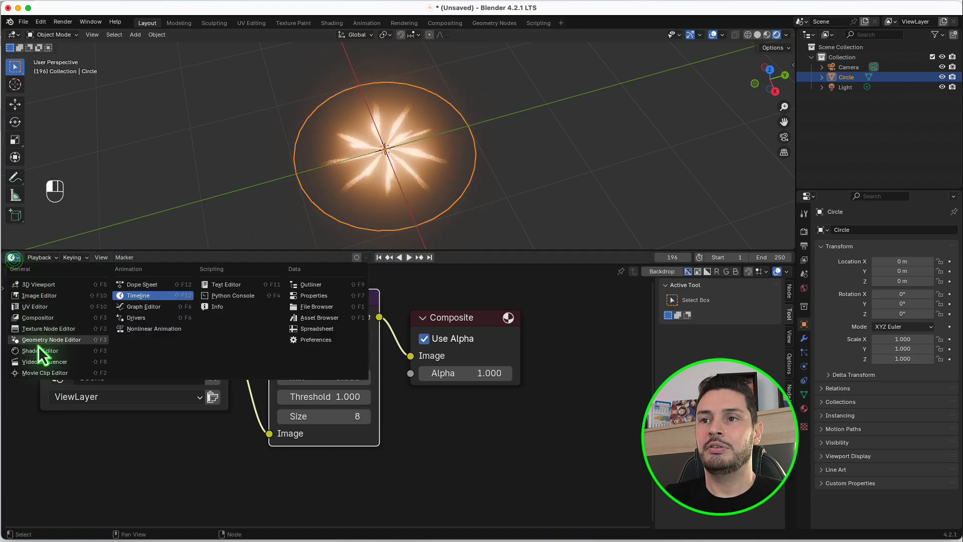
click(40, 349)
scroll(236, 406, down, 1)
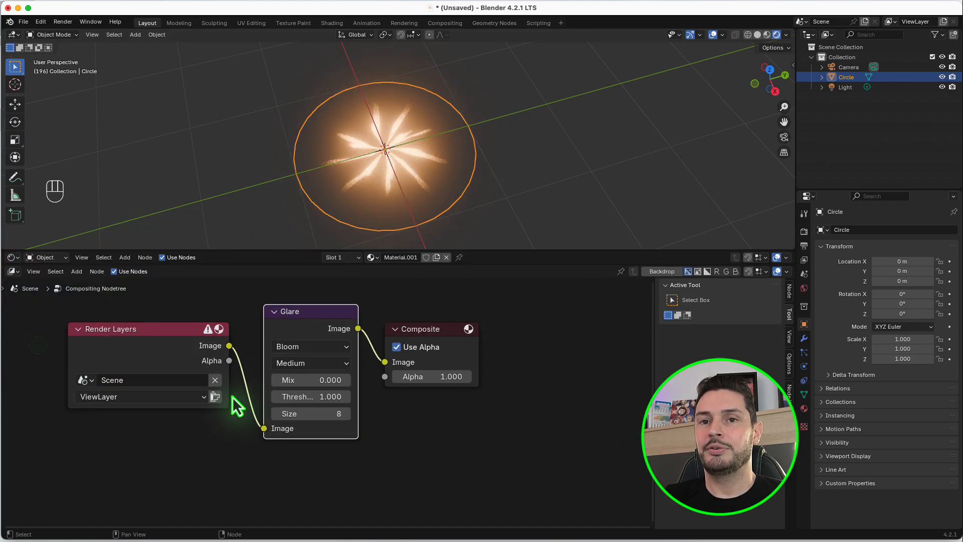
click(13, 258)
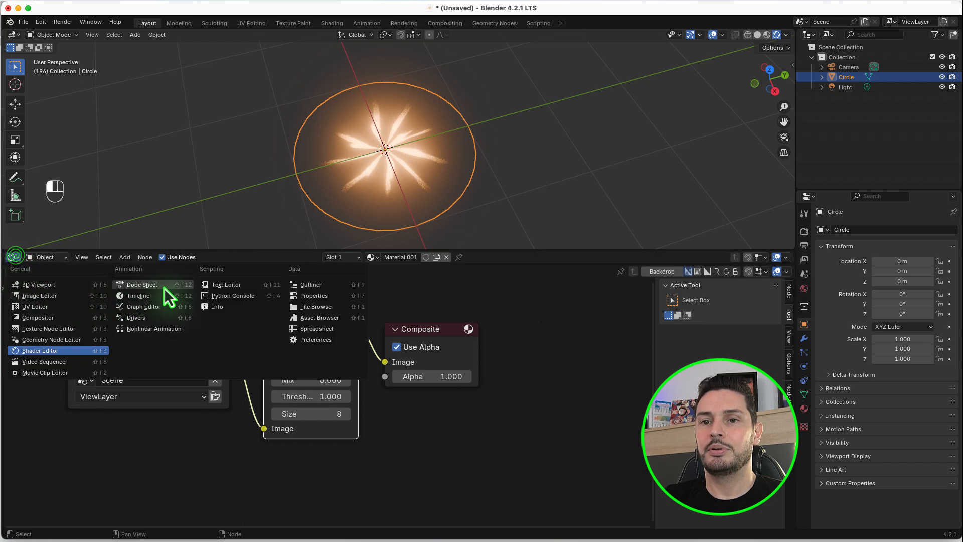
click(160, 295)
Switch the compositing area back to the Shader Editor and set the Principled BSDF's Emission Strength to 5.
click(17, 271)
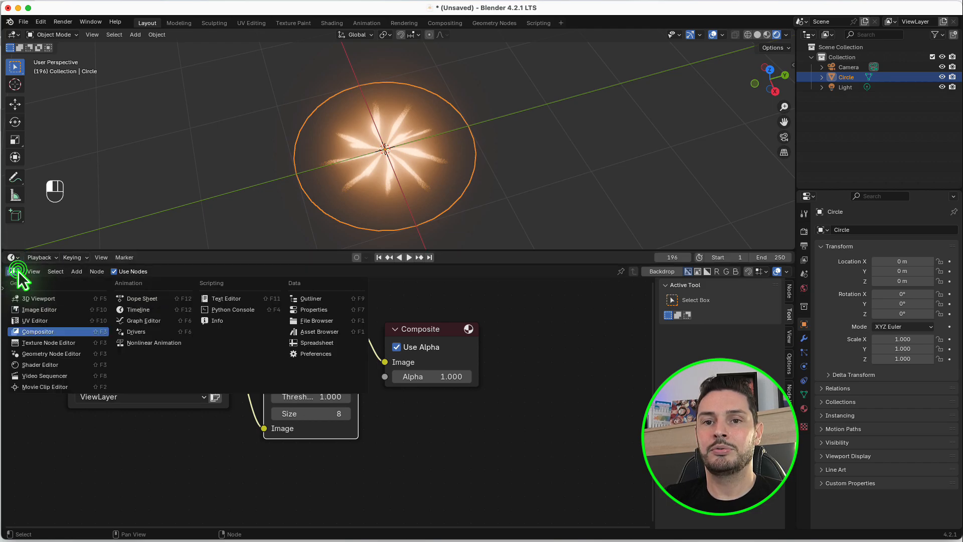
click(59, 366)
scroll(235, 364, down, 5)
scroll(578, 435, up, 5)
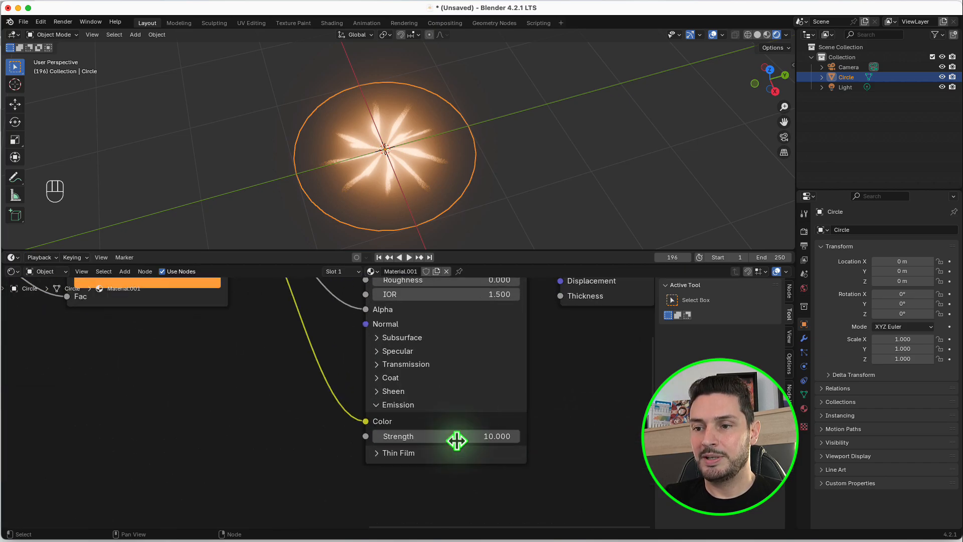
click(473, 436)
text(5)
click(550, 464)
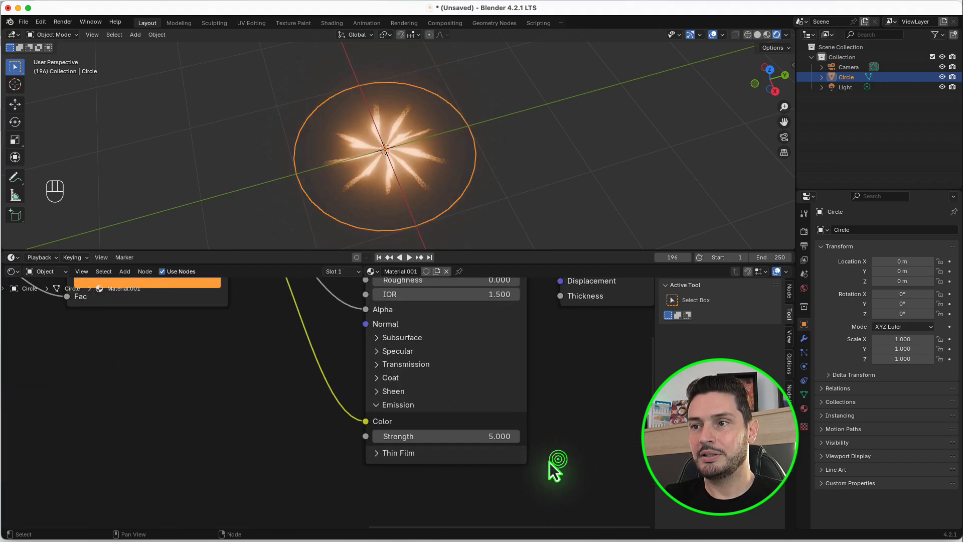
Play the animation with the whole node tree in view to examine the disc's stronger glow.
scroll(284, 396, down, 8)
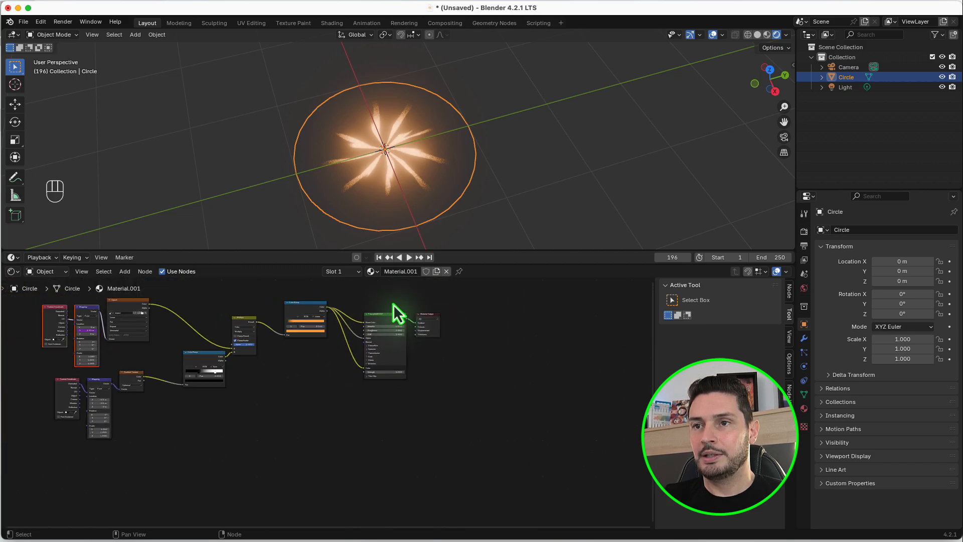
scroll(165, 322, up, 4)
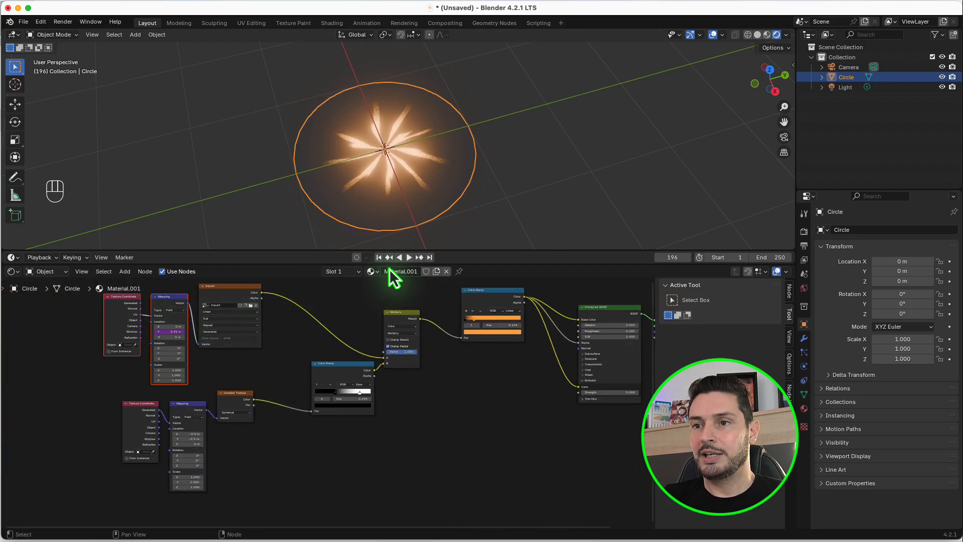
click(409, 257)
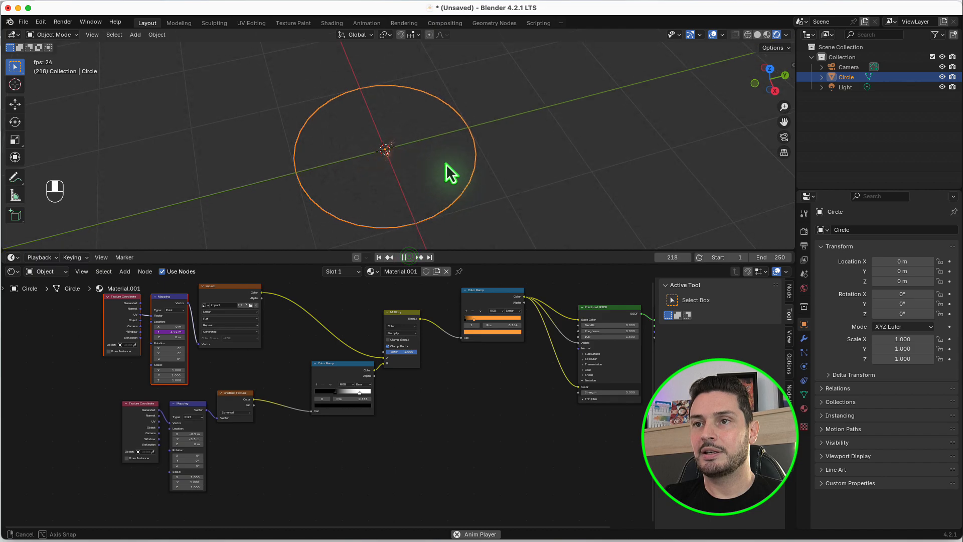
click(405, 257)
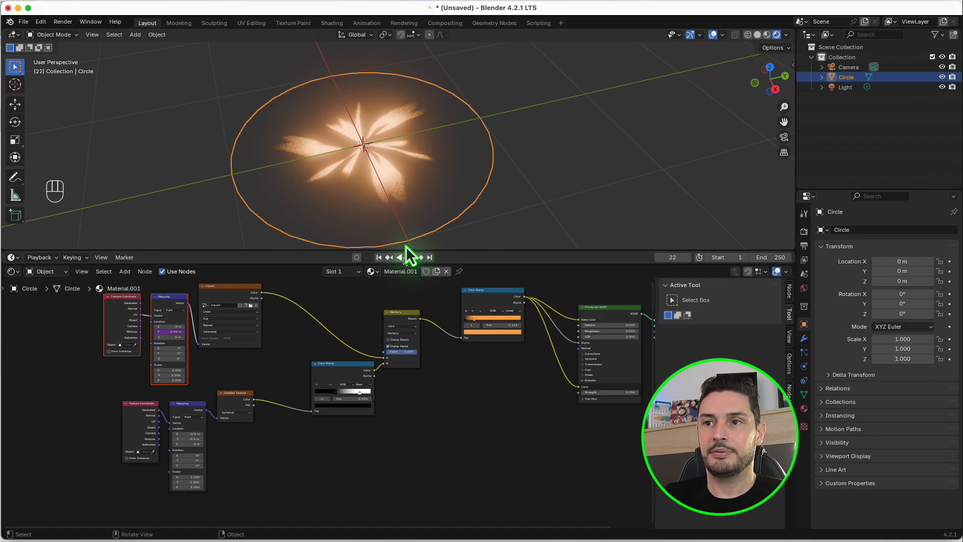
Duplicate the disc to about X 0.78 m, Y 1.49 m, Z 0.05 m and scale the copy to about 1.39.
scroll(427, 125, down, 3)
middle_drag(426, 131, 435, 157)
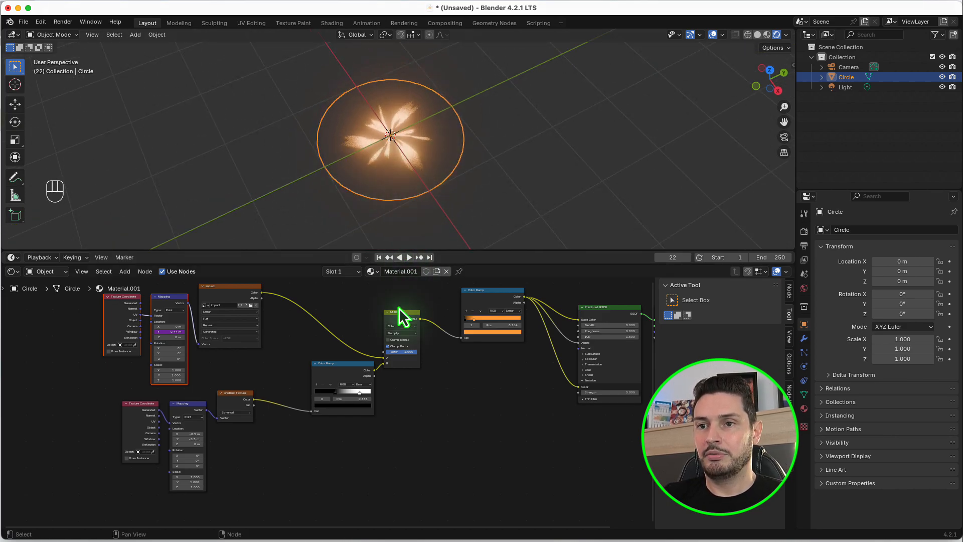
scroll(369, 378, down, 2)
scroll(374, 171, up, 2)
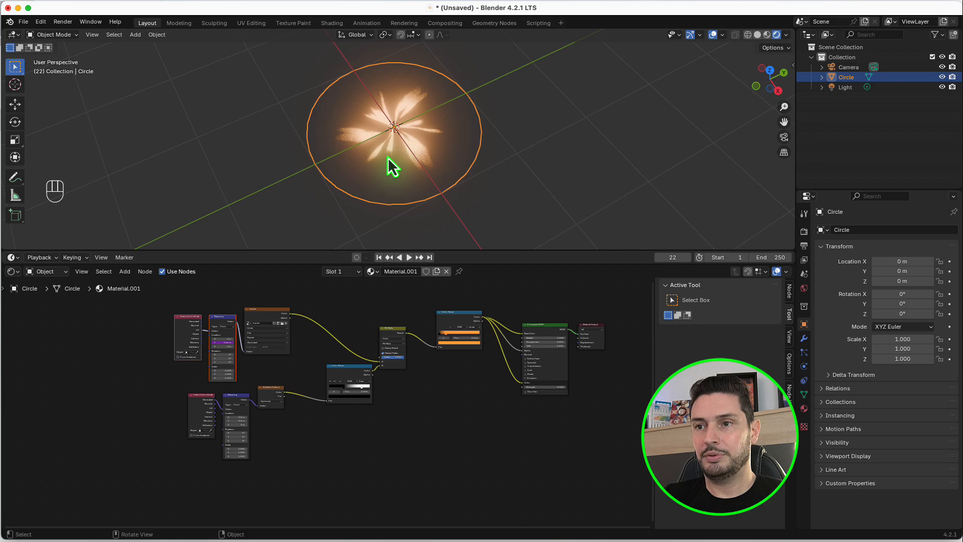
key(shift+d)
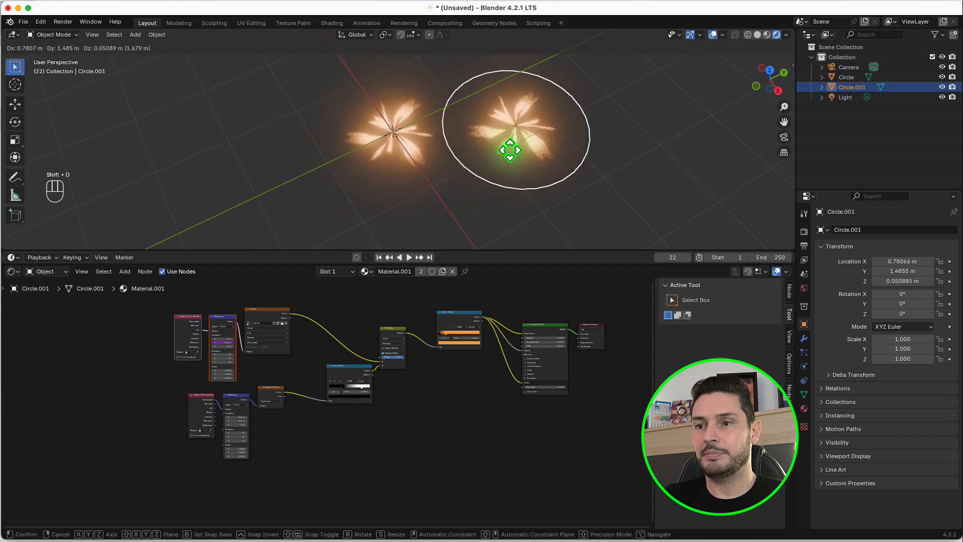
click(510, 150)
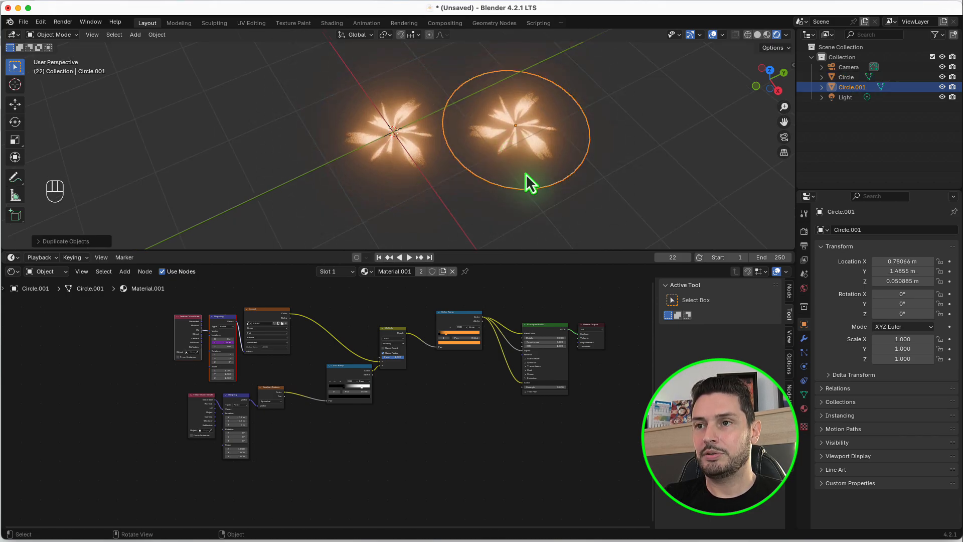
key(s)
click(537, 191)
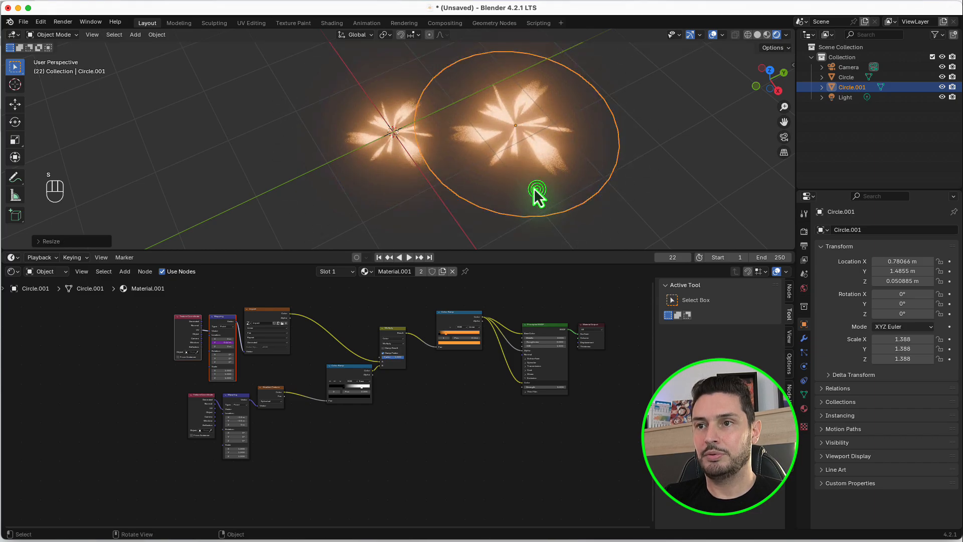
Duplicate the enlarged disc to about X 0.98 m, Y 0.27 m, Z -0.49 m and scale this copy to about 1.16.
key(shift+d)
click(463, 40)
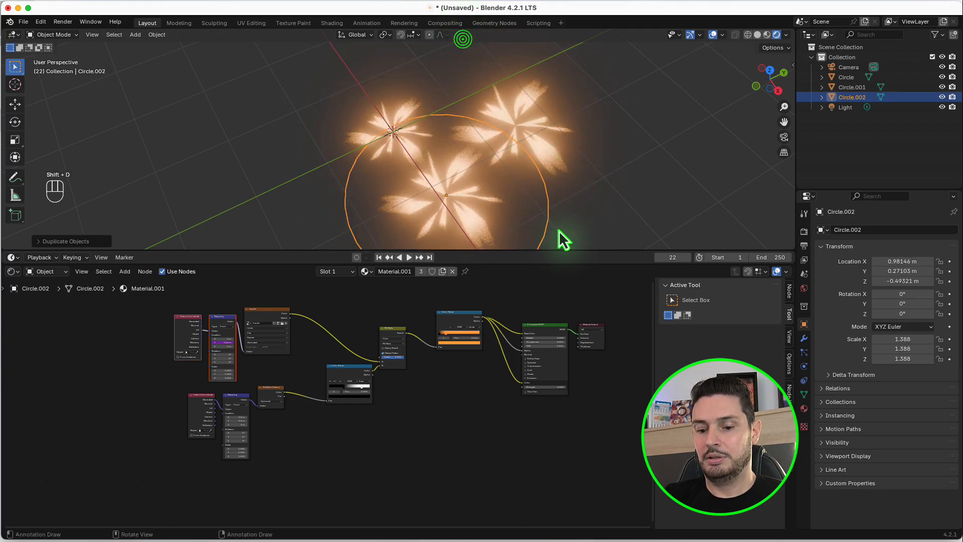
key(s)
click(510, 218)
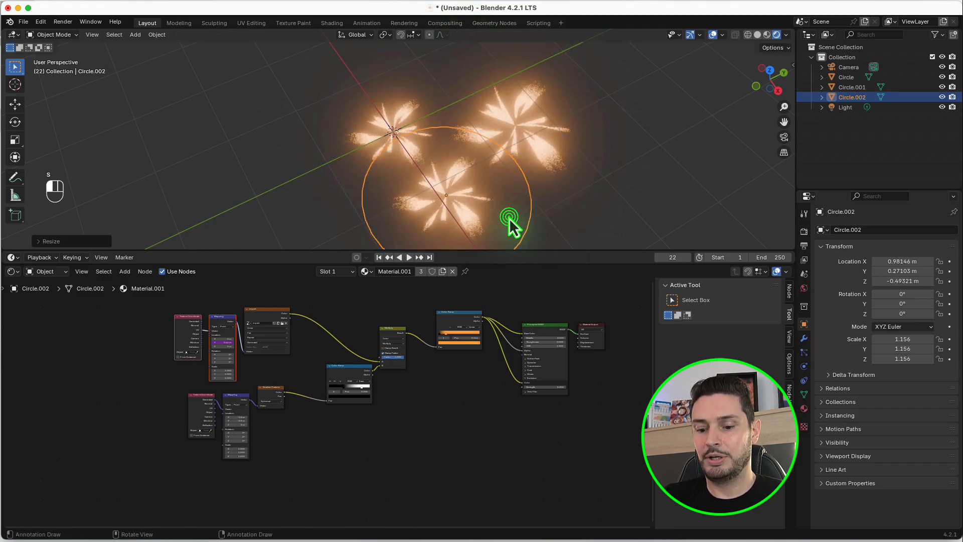
Duplicate the last disc to about X -0.35 m, Y 1.34 m and lower the copy along Z to about 0.21 m.
scroll(510, 218, down, 3)
key(shift+d)
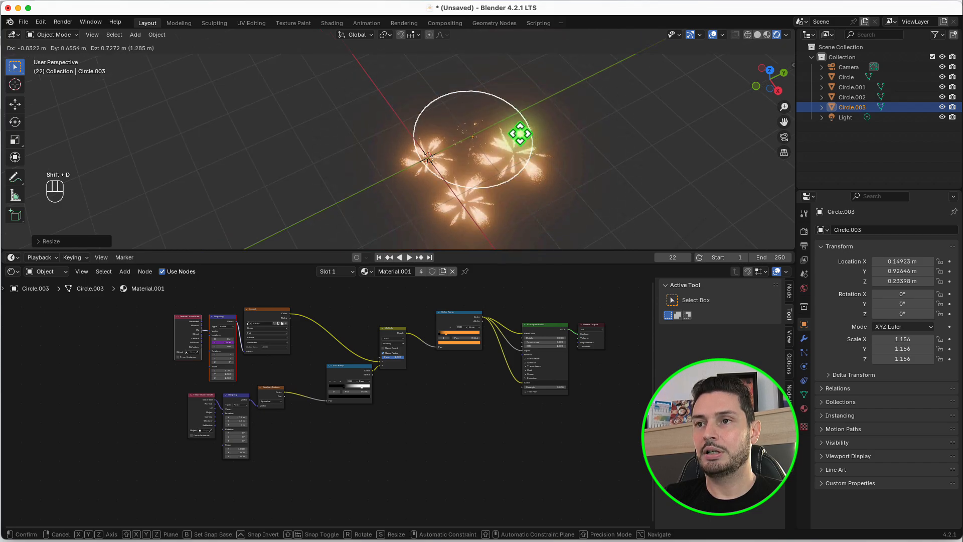
click(522, 112)
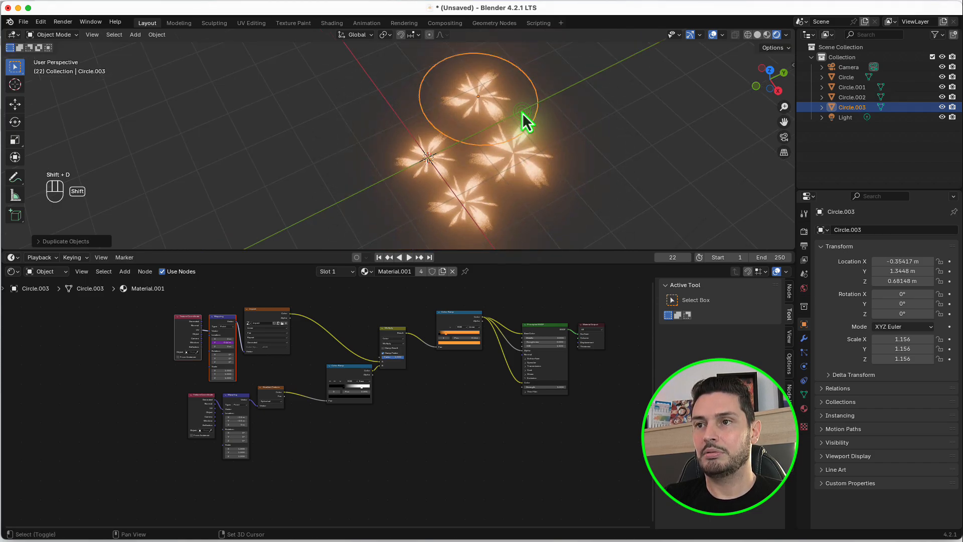
middle_drag(491, 146, 522, 111)
key(g)
key(z)
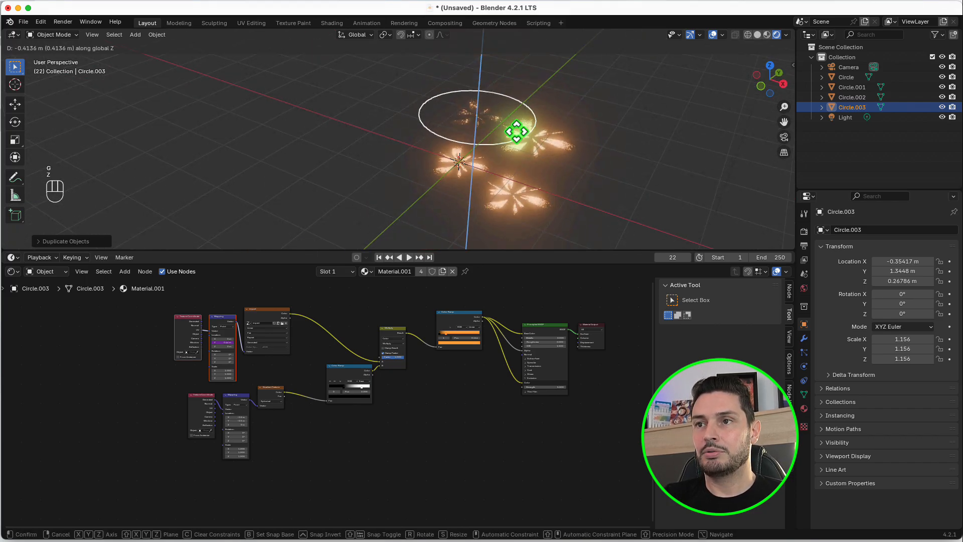
click(516, 132)
View the four discs from the top and play the animation to compare their motion.
key(KP_7)
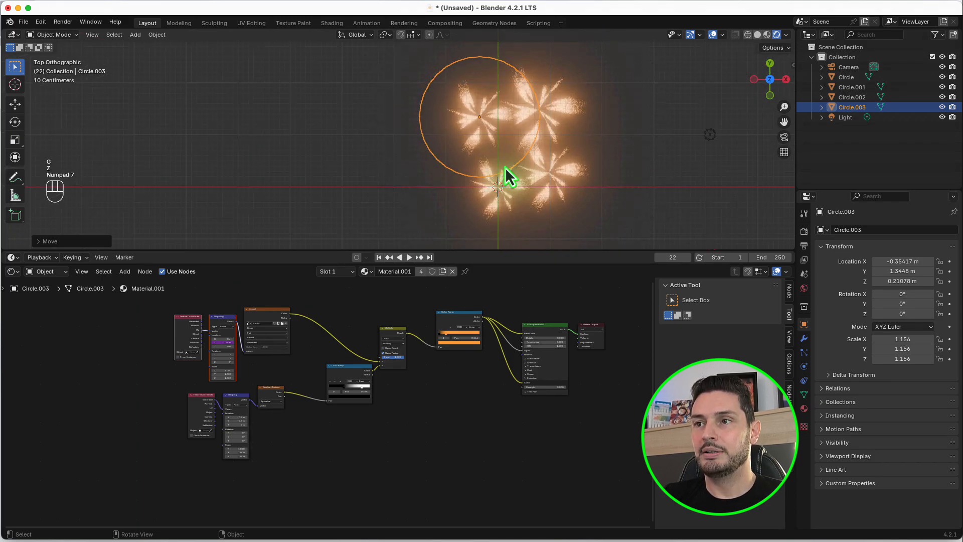
click(407, 257)
scroll(535, 174, up, 2)
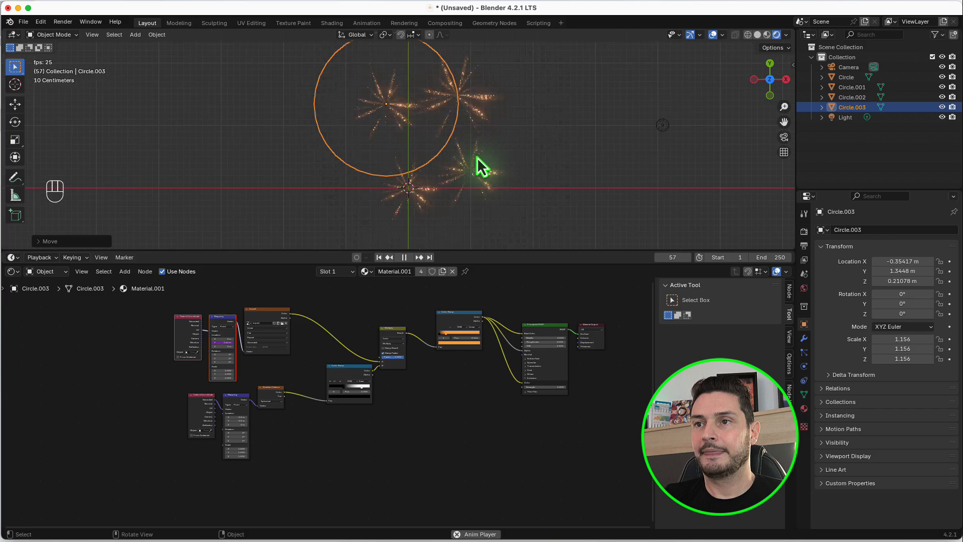
click(405, 257)
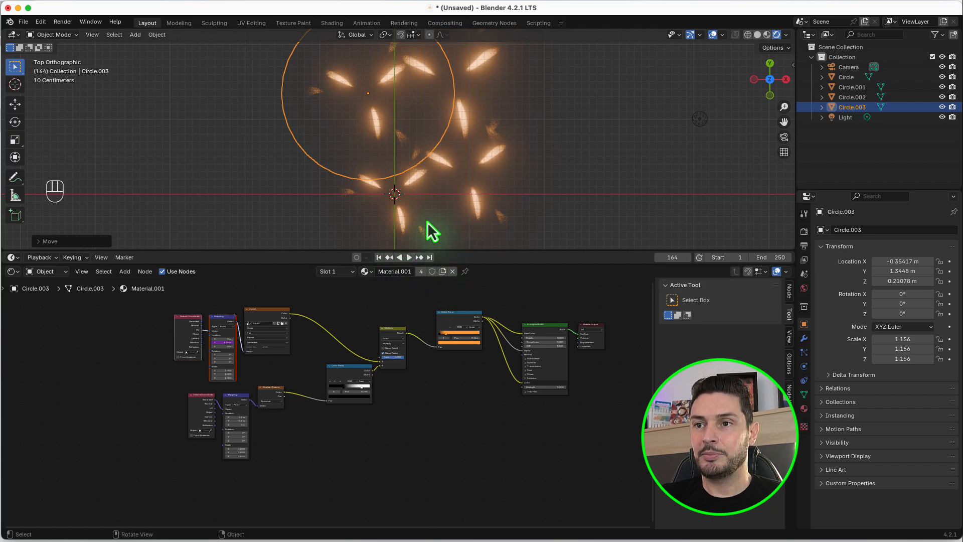
Rename the discs' shared material to Hit and give Circle.002 its own single-user copy of it.
click(404, 211)
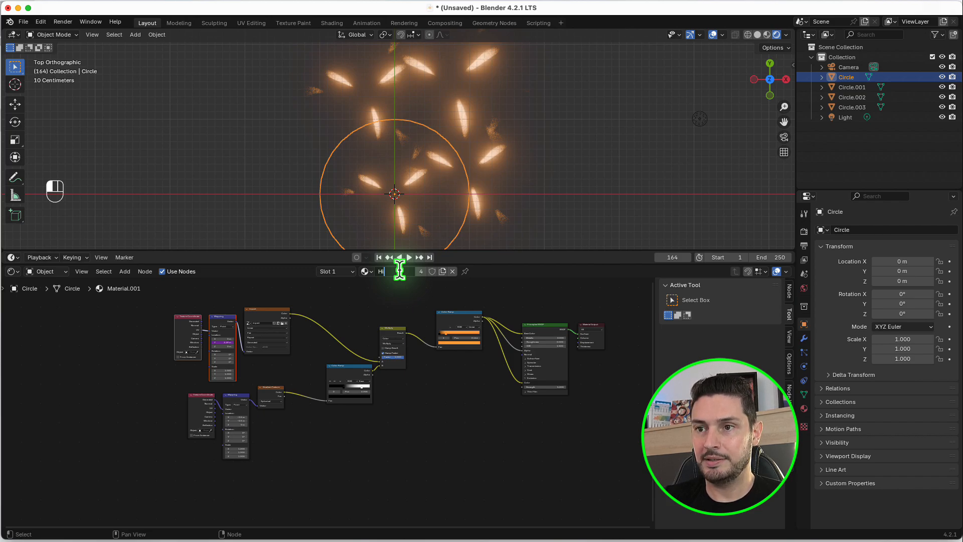
click(400, 304)
click(476, 172)
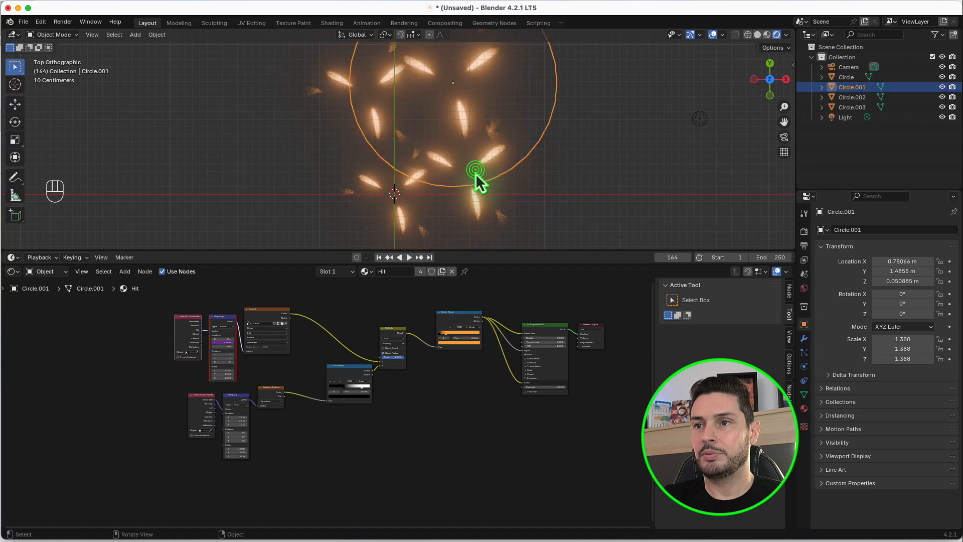
click(478, 206)
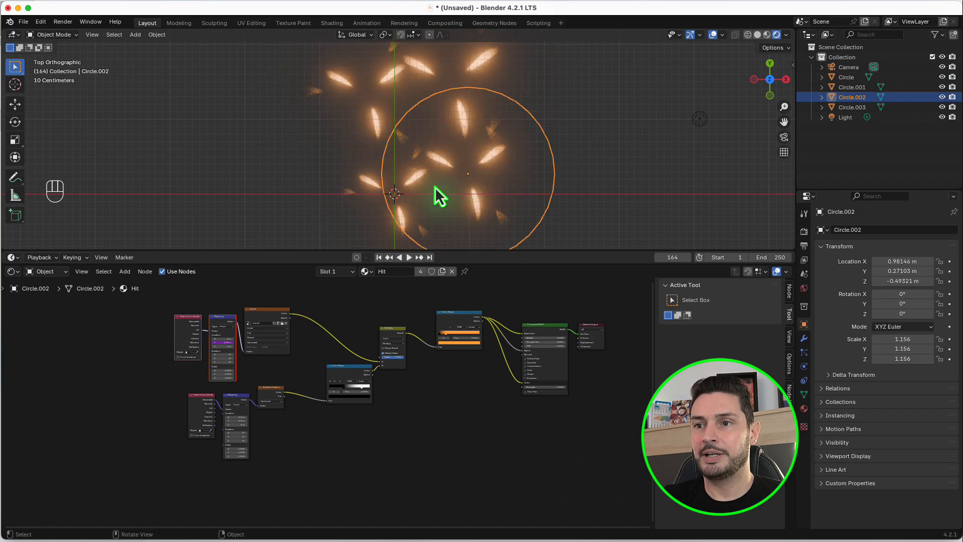
click(443, 271)
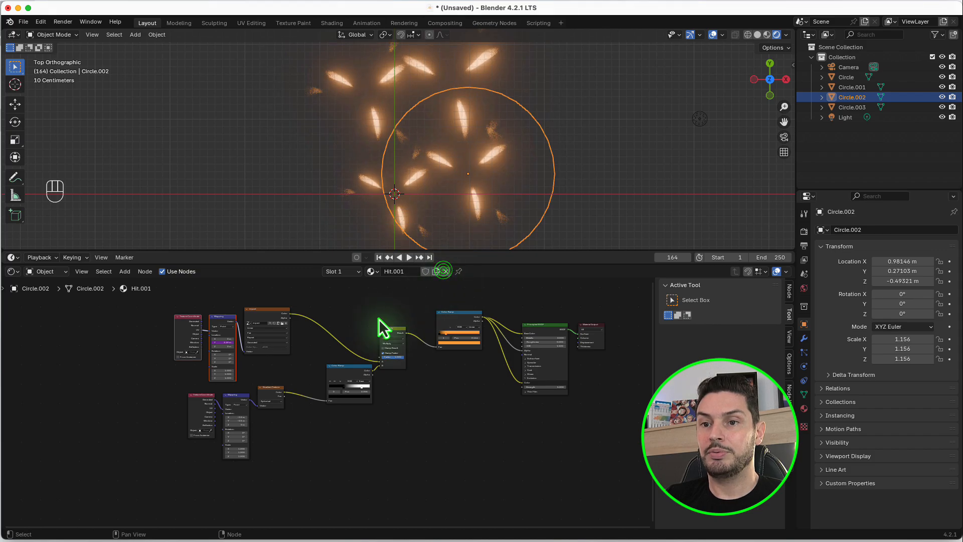
Set the Location Y driver of Circle.002's image-texture Mapping node to frame/40 and play the animation to check it.
scroll(275, 405, up, 3)
click(199, 318)
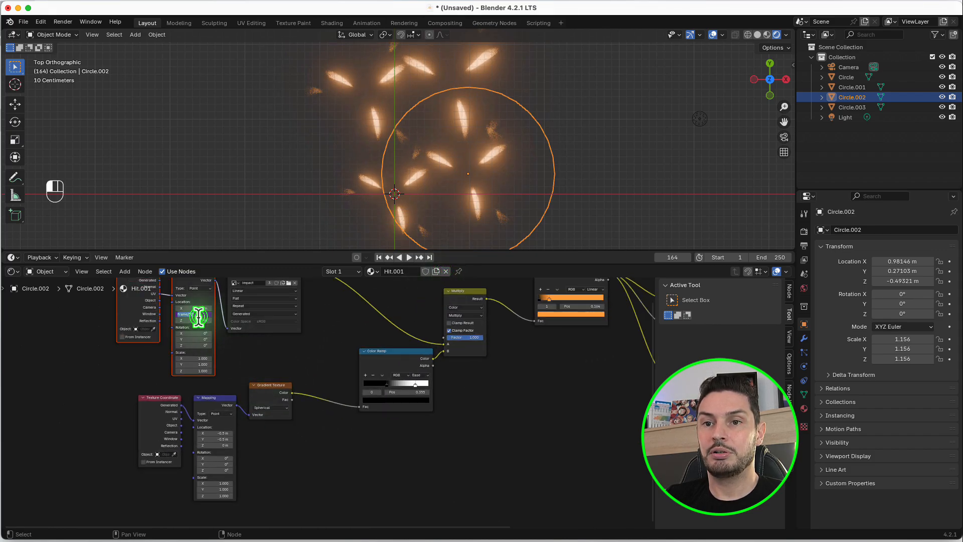
click(285, 360)
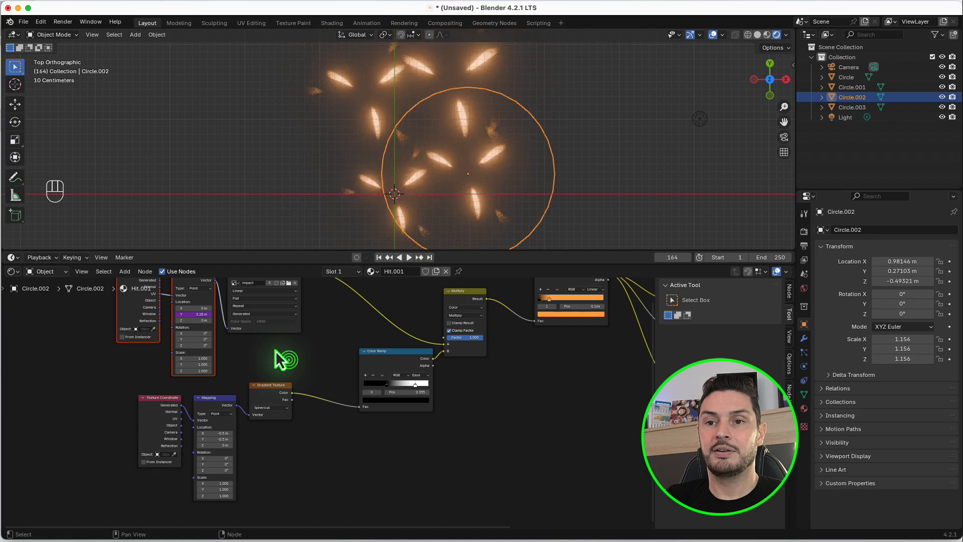
scroll(251, 336, up, 2)
scroll(251, 336, left, 3)
scroll(236, 326, up, 5)
click(241, 334)
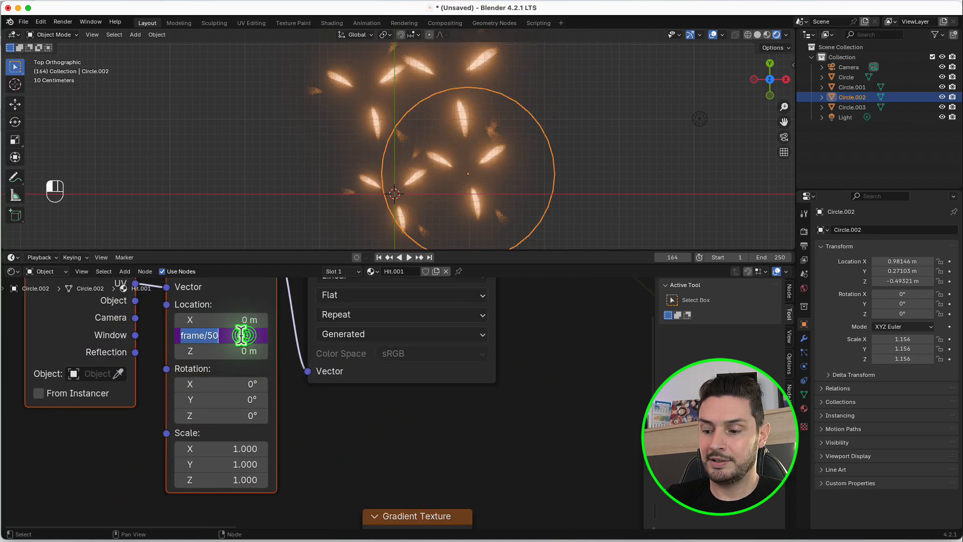
click(241, 335)
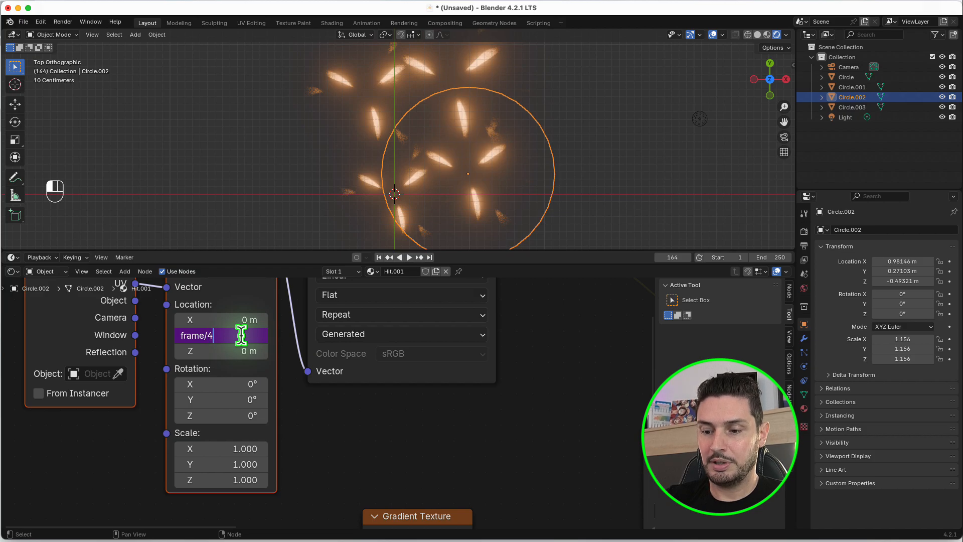
click(333, 405)
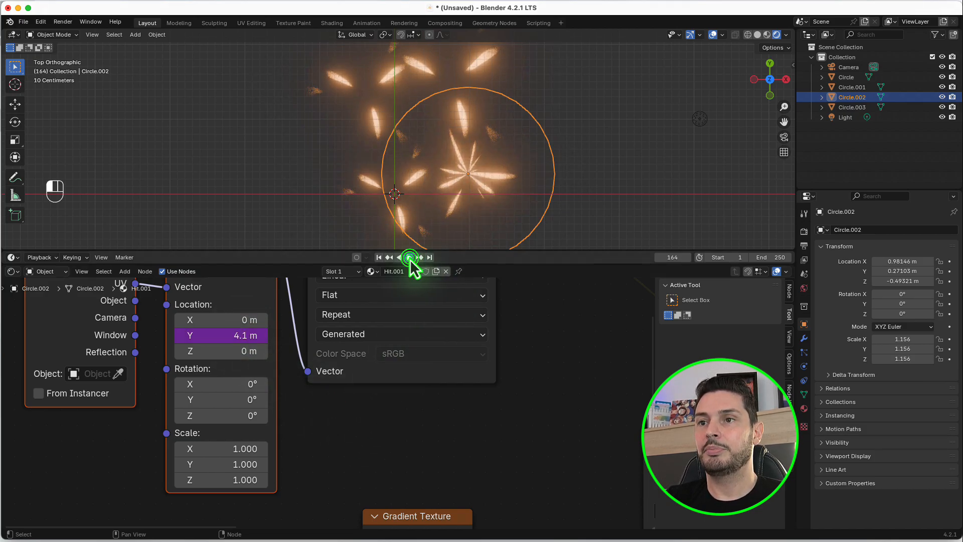
click(409, 257)
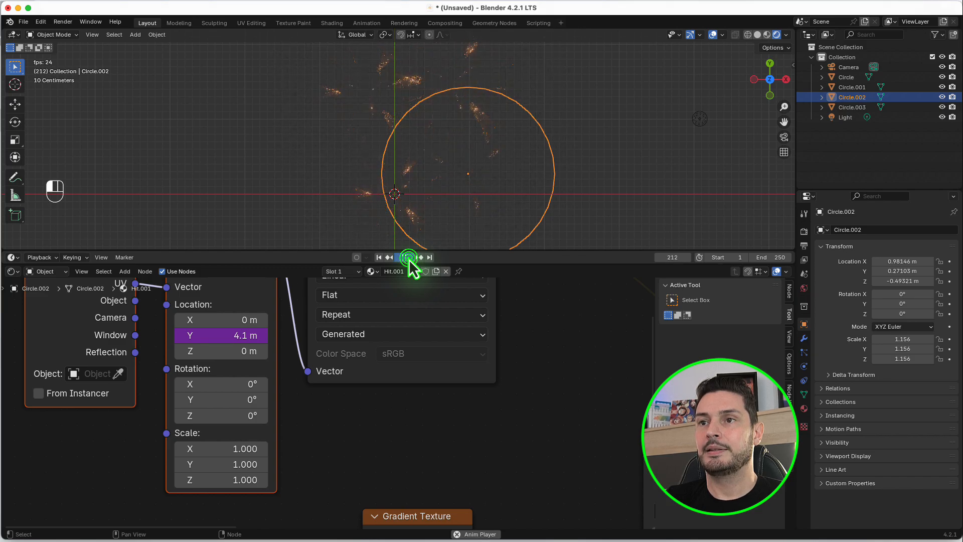
click(408, 257)
Give Circle.003 a single-user copy of the Hit material and set its image-texture Mapping node's Location Y driver to frame/35.
click(364, 109)
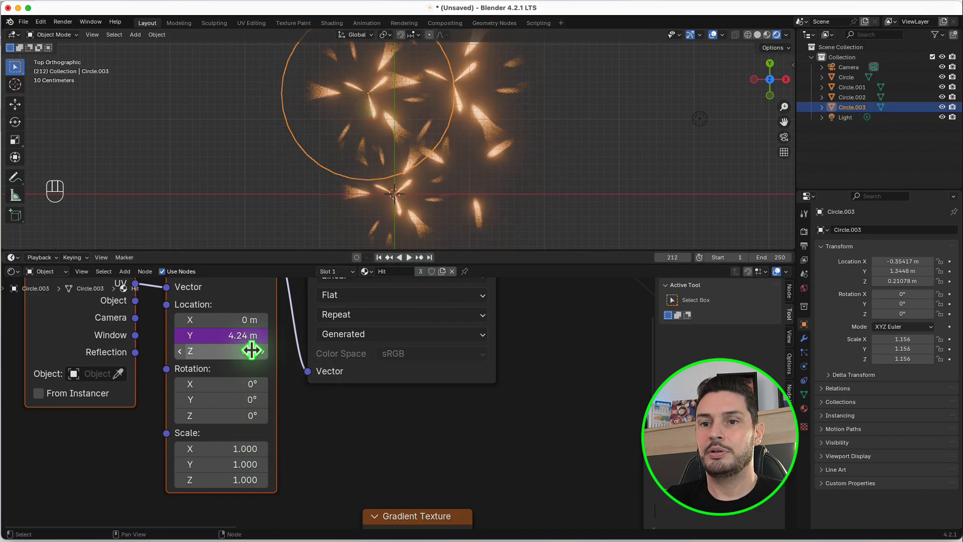
click(250, 335)
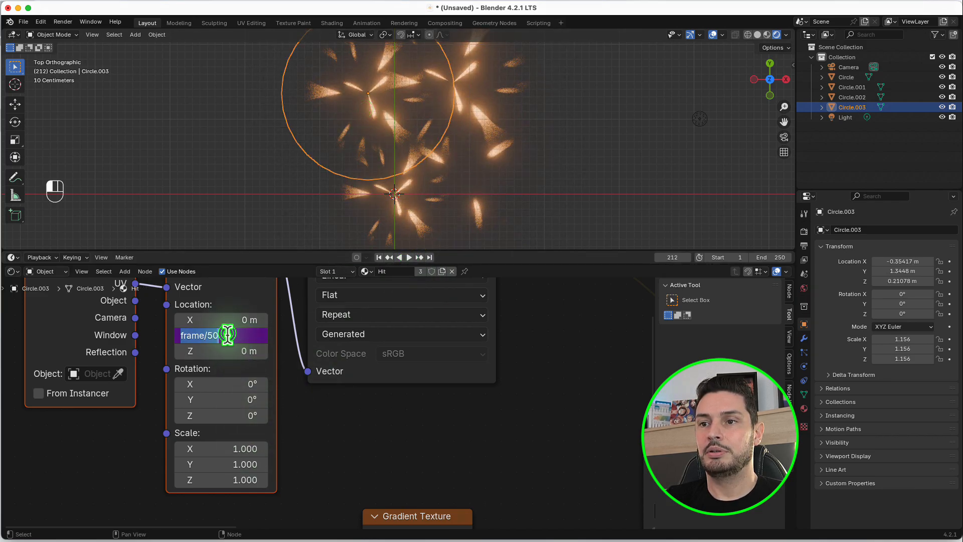
click(443, 271)
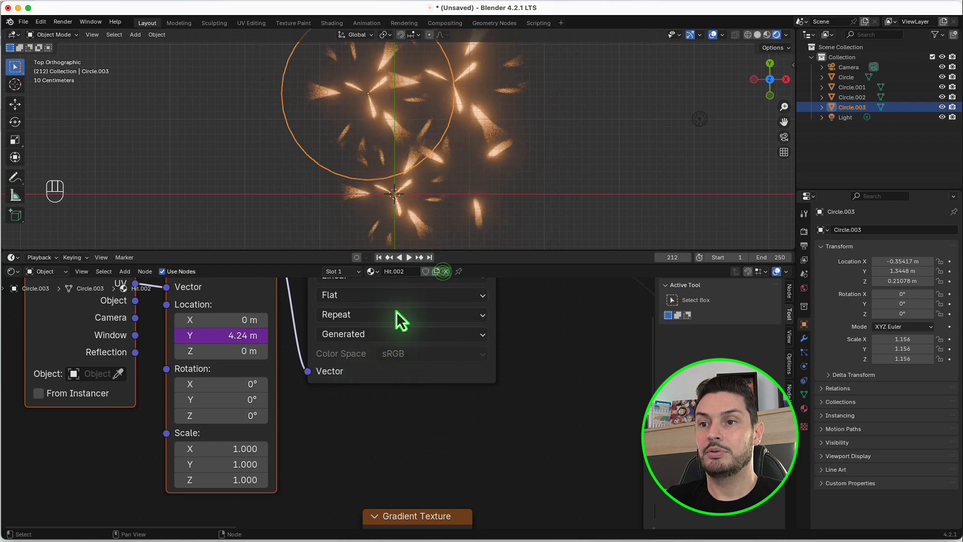
click(346, 434)
click(243, 335)
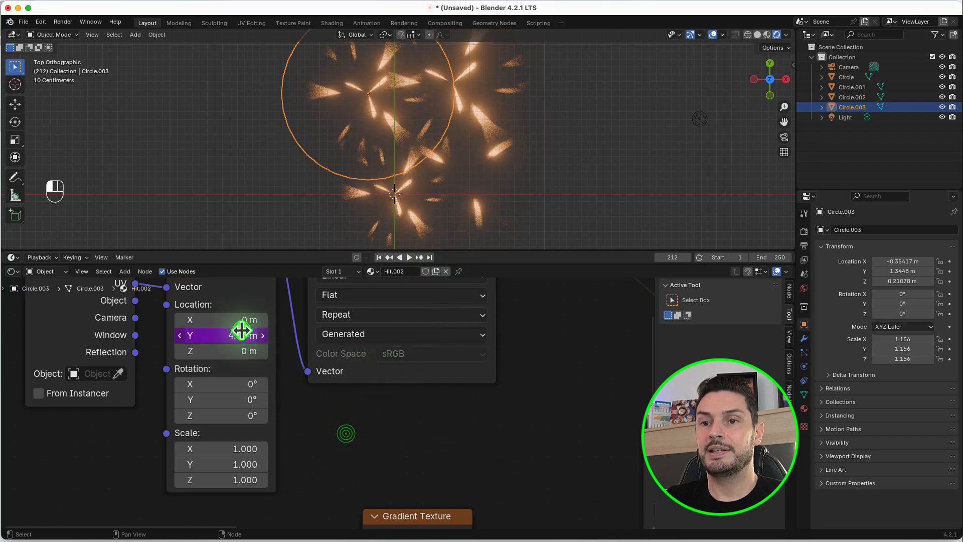
text(frame/50)
click(238, 337)
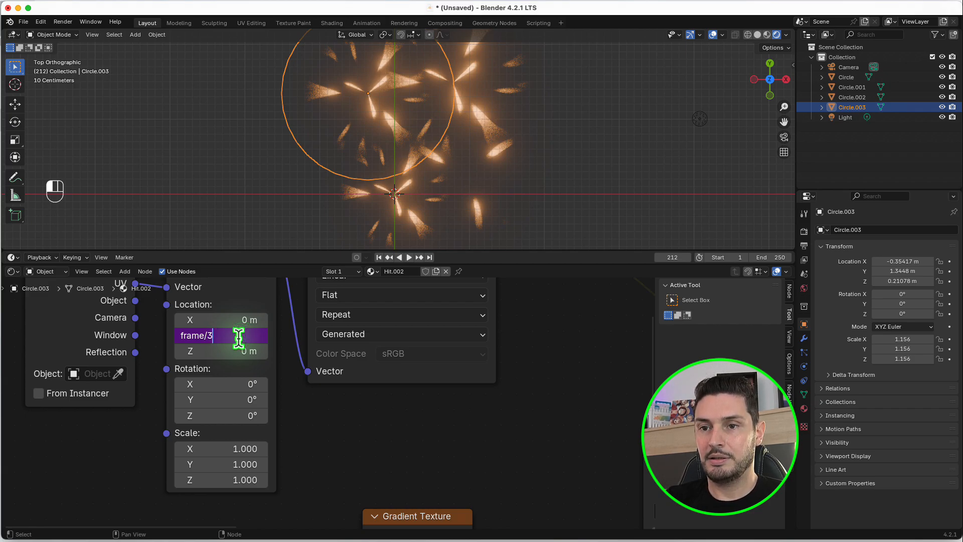
click(366, 423)
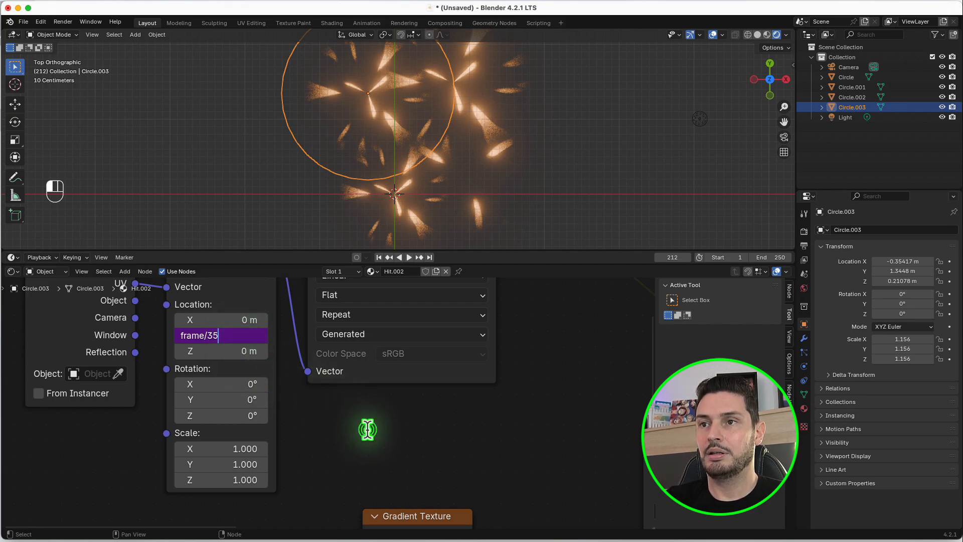
Give Circle.001 a single-user copy of the Hit material and set its image-texture Mapping node's Location Y driver to frame/30.
click(480, 89)
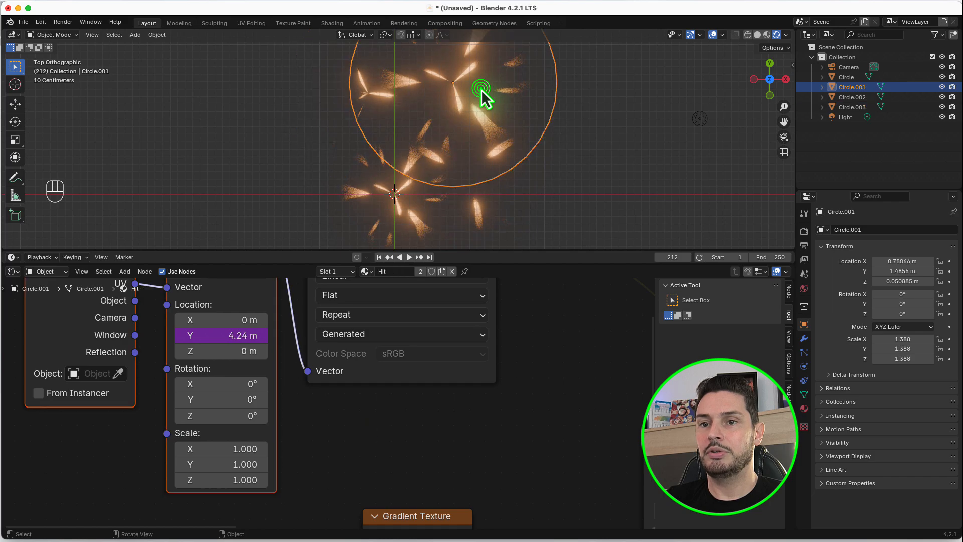
click(441, 273)
click(224, 333)
text(frame/50)
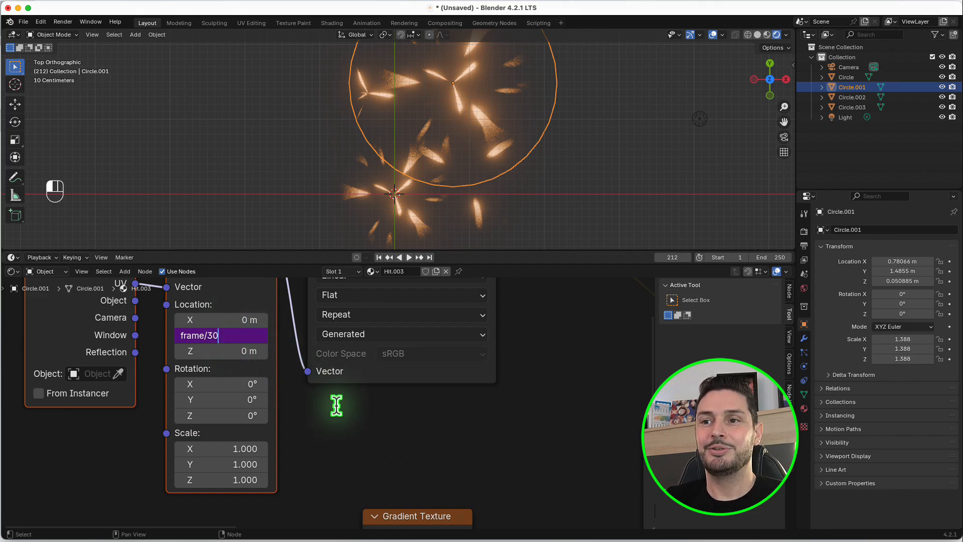
click(348, 438)
Play the animation with nothing selected to compare the four discs' timing, and enlarge the 3D viewport.
click(624, 196)
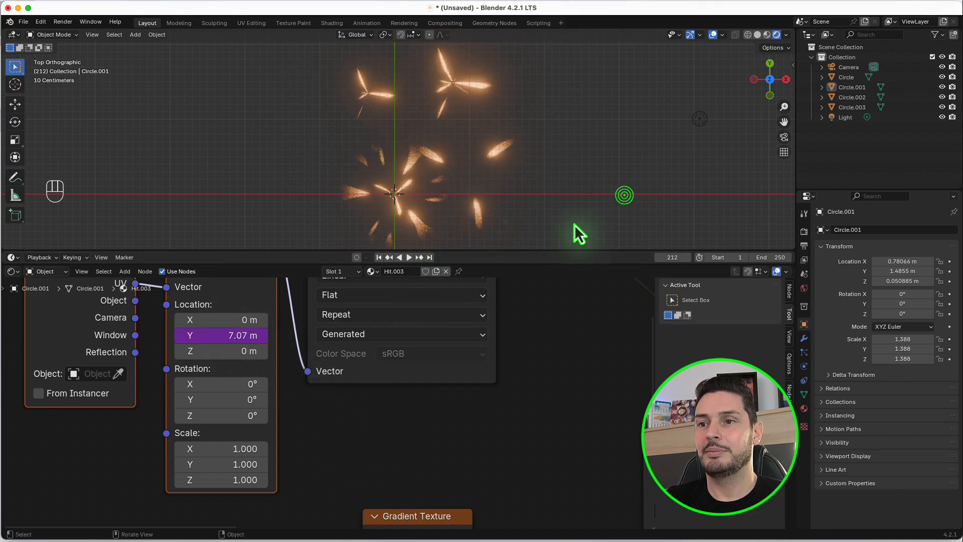
click(409, 258)
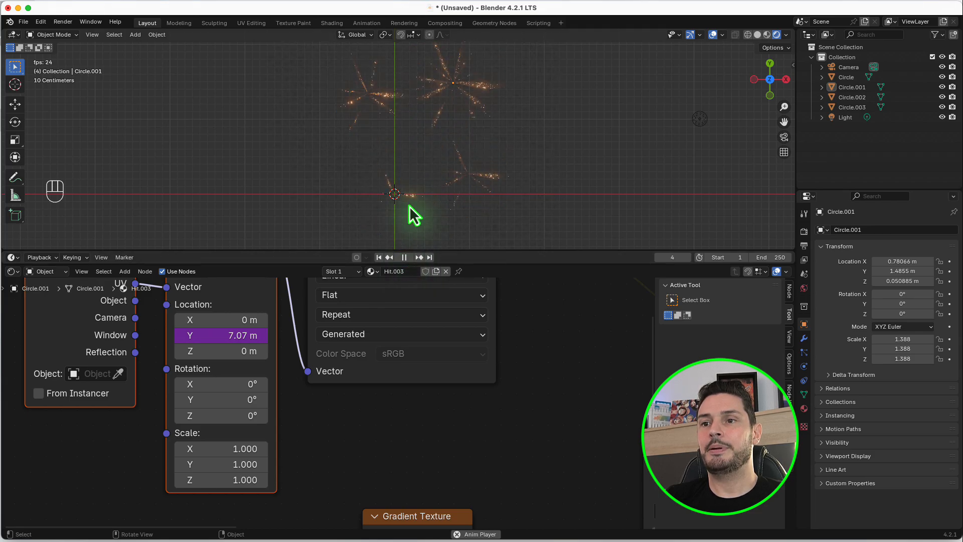
click(404, 257)
scroll(424, 204, up, 1)
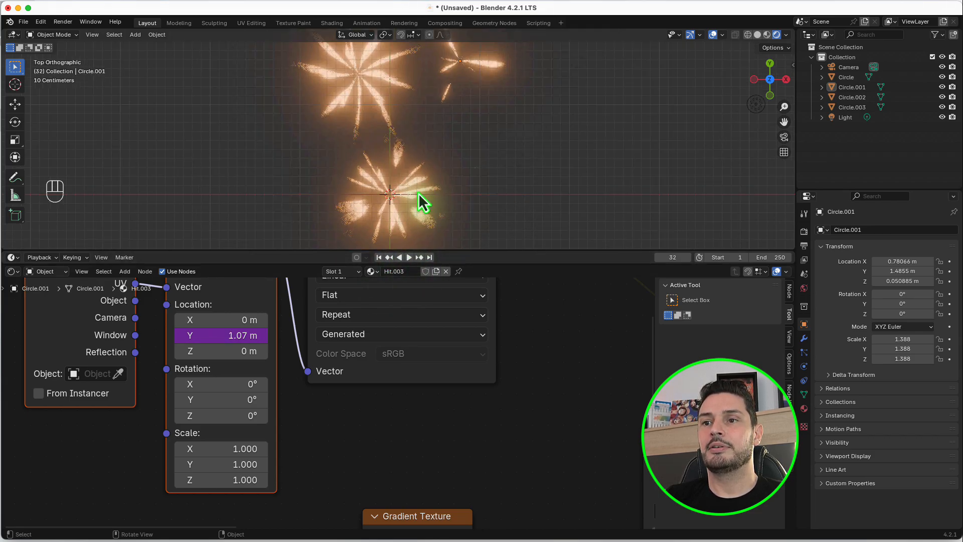
click(409, 258)
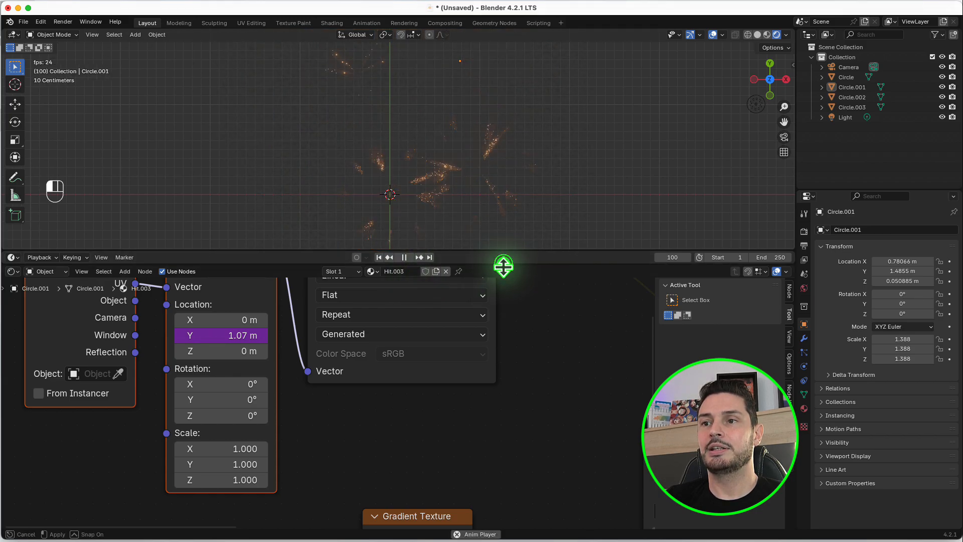
drag(501, 267, 500, 353)
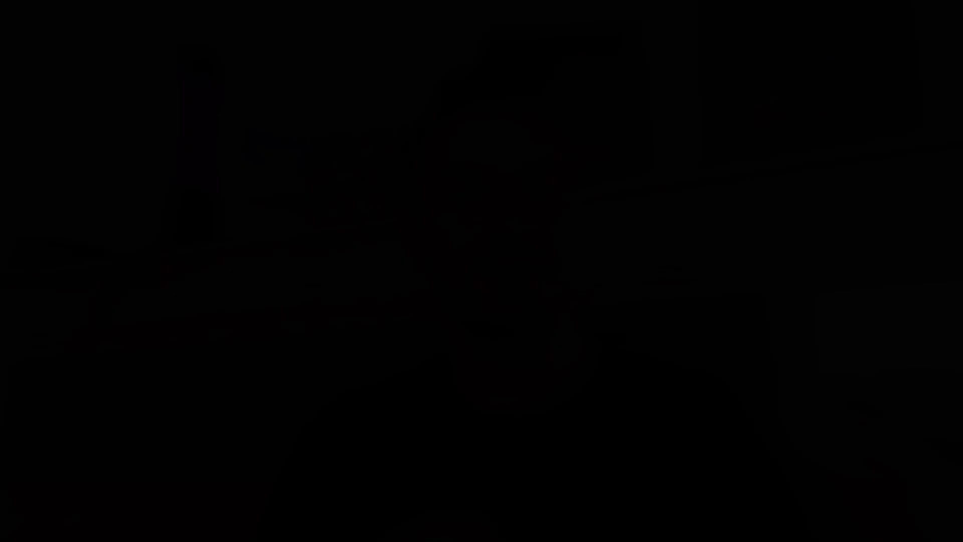